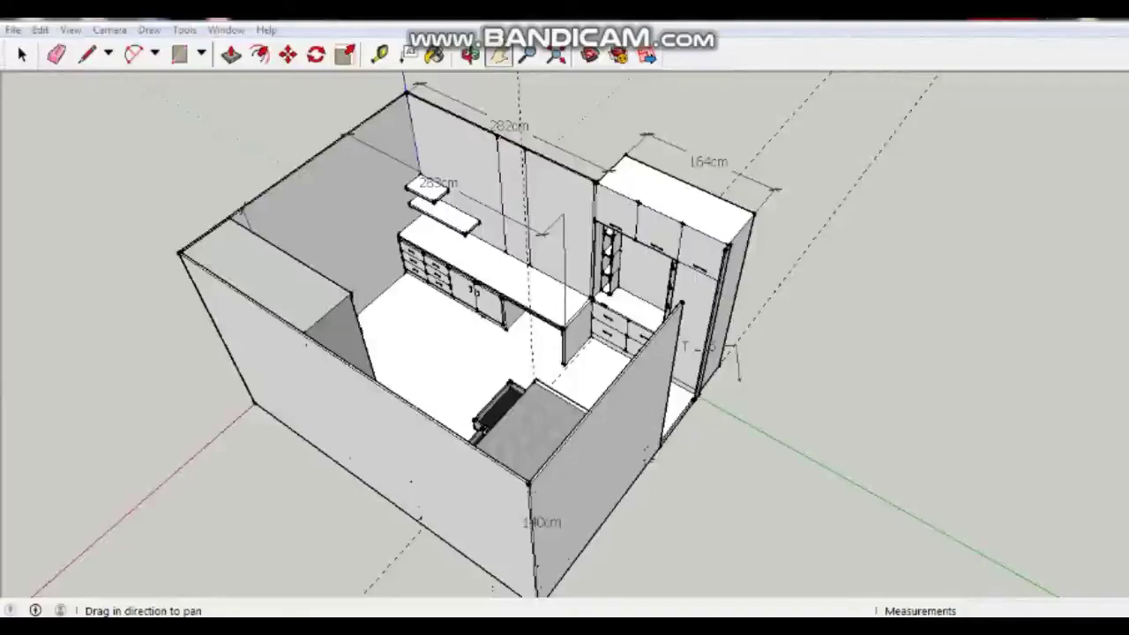
# Orbit around the bedroom model, then zoom in on the two drawer fronts under the bed.
pyautogui.moveTo(617, 353)
pyautogui.mouseDown(button='middle')
pyautogui.moveTo(247, 344)
pyautogui.moveTo(212, 273)
pyautogui.moveTo(247, 344)
pyautogui.moveTo(317, 273)
pyautogui.mouseUp(button='middle')
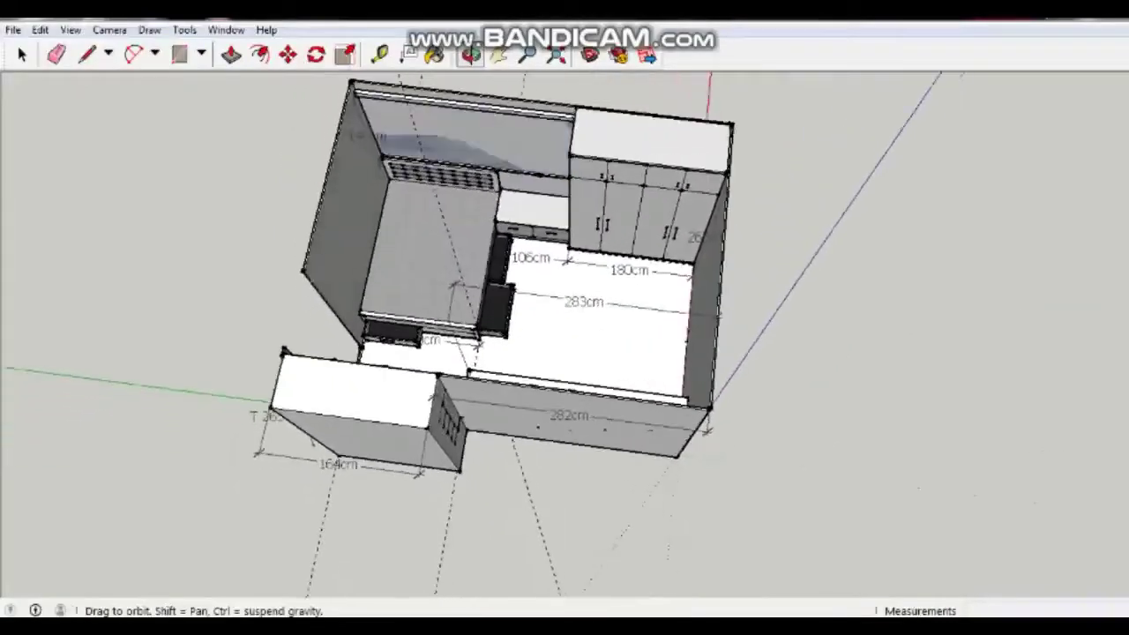
pyautogui.moveTo(454, 286)
pyautogui.mouseDown(button='middle')
pyautogui.moveTo(476, 181)
pyautogui.moveTo(547, 163)
pyautogui.moveTo(652, 164)
pyautogui.mouseUp(button='middle')
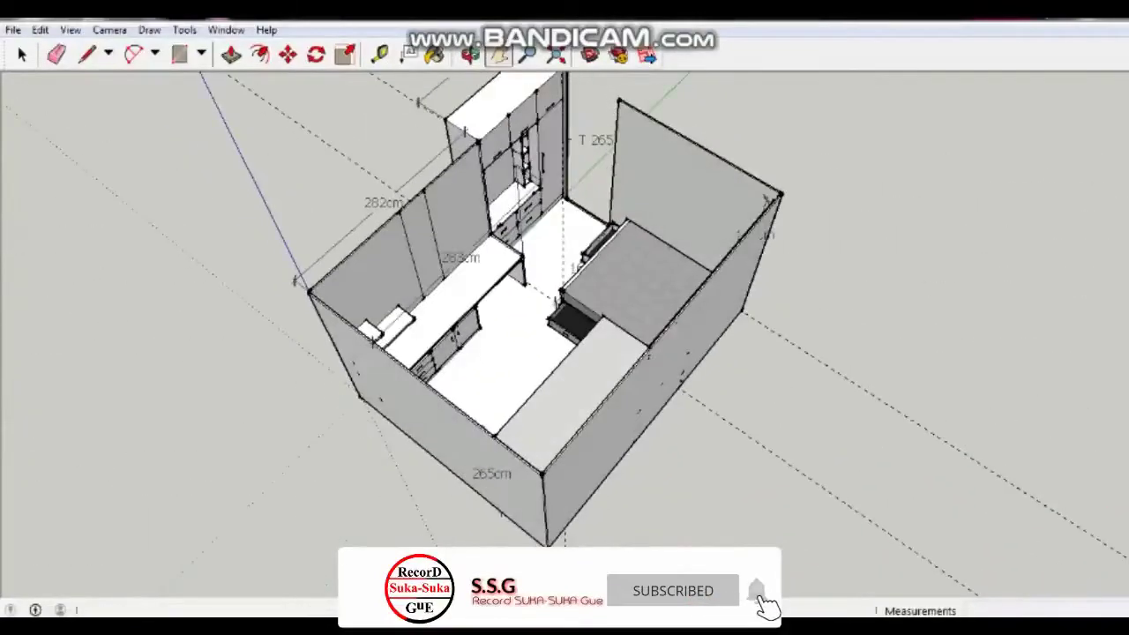
pyautogui.keyDown('shift'); pyautogui.moveTo(564, 317); pyautogui.dragTo(529, 335, button='middle'); pyautogui.keyUp('shift')
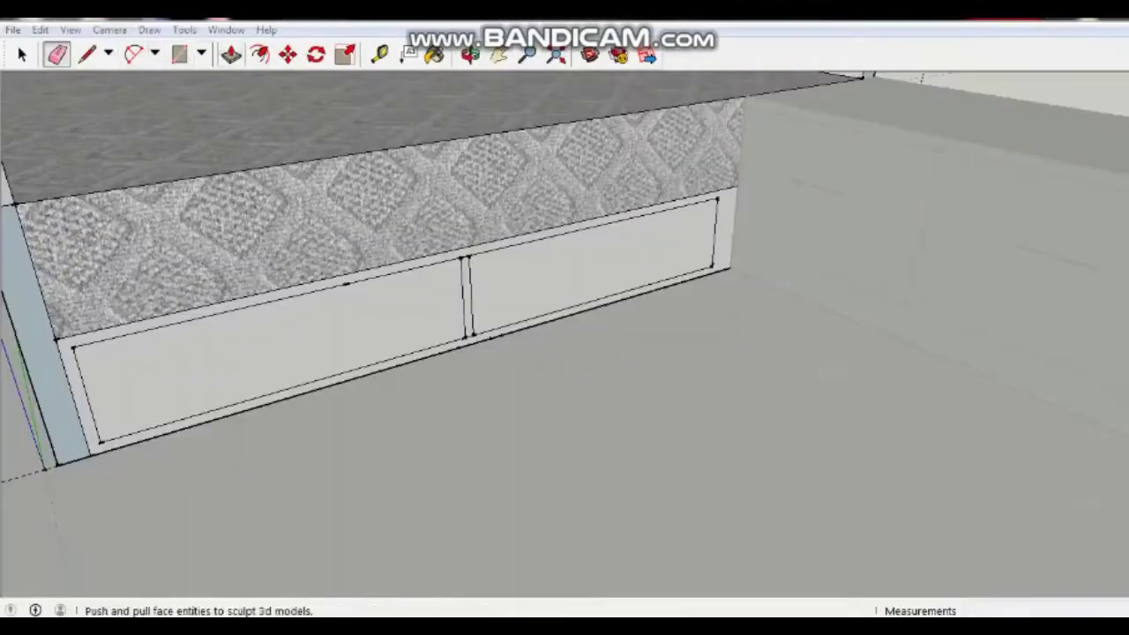
# Push/Pull the right and left drawer faces outward into solid drawer boxes.
pyautogui.click(231, 54)
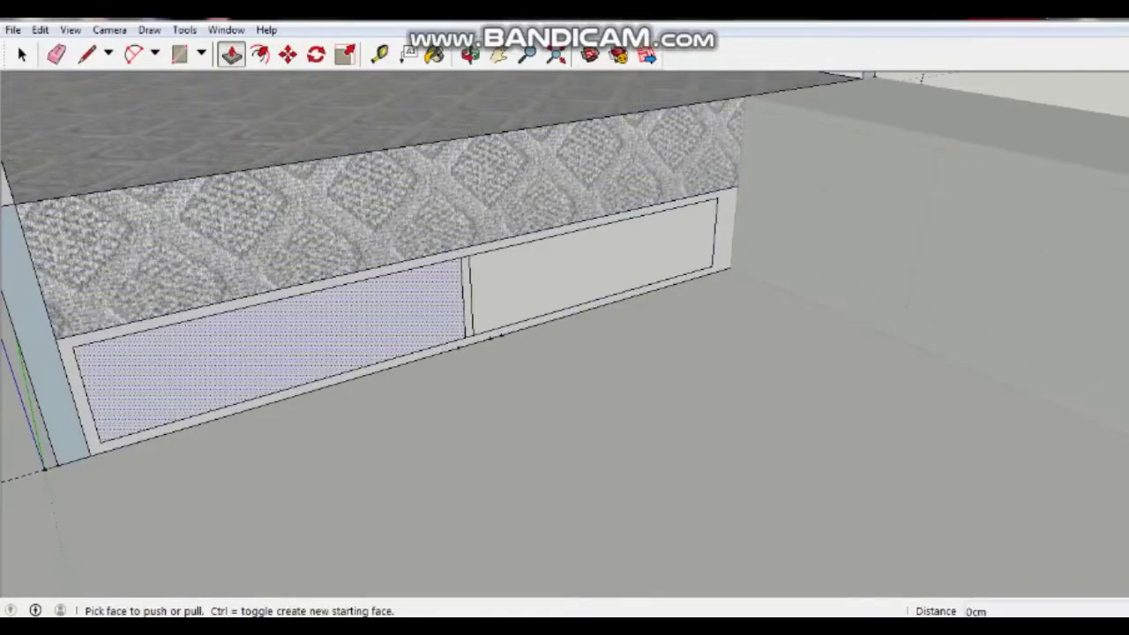
pyautogui.click(481, 331)
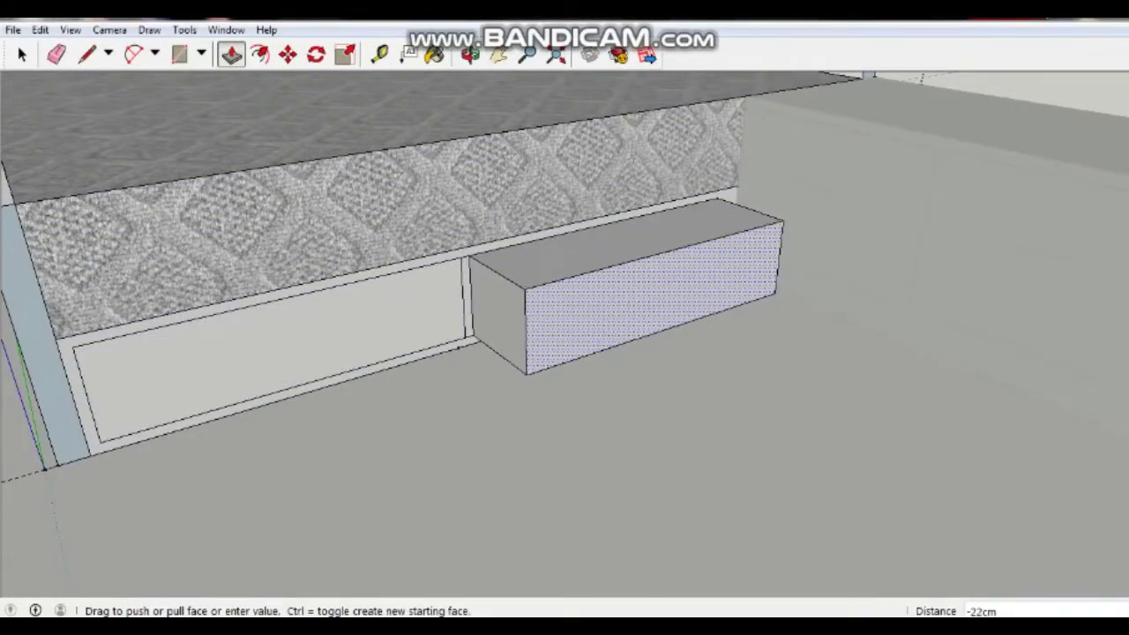
pyautogui.click(529, 388)
pyautogui.click(264, 387)
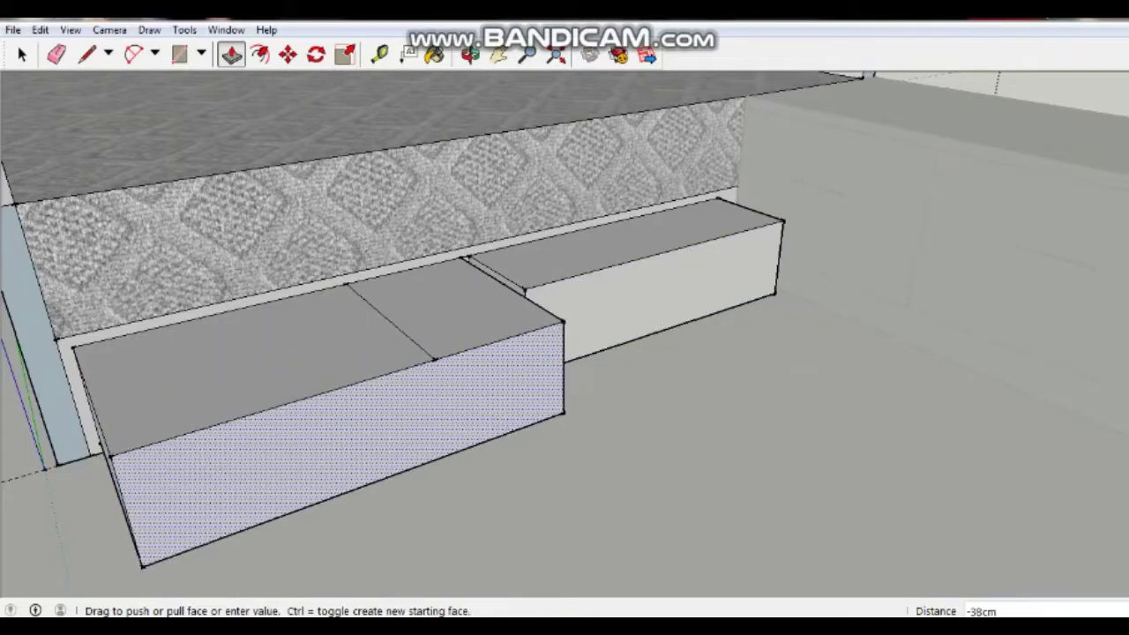
pyautogui.click(317, 445)
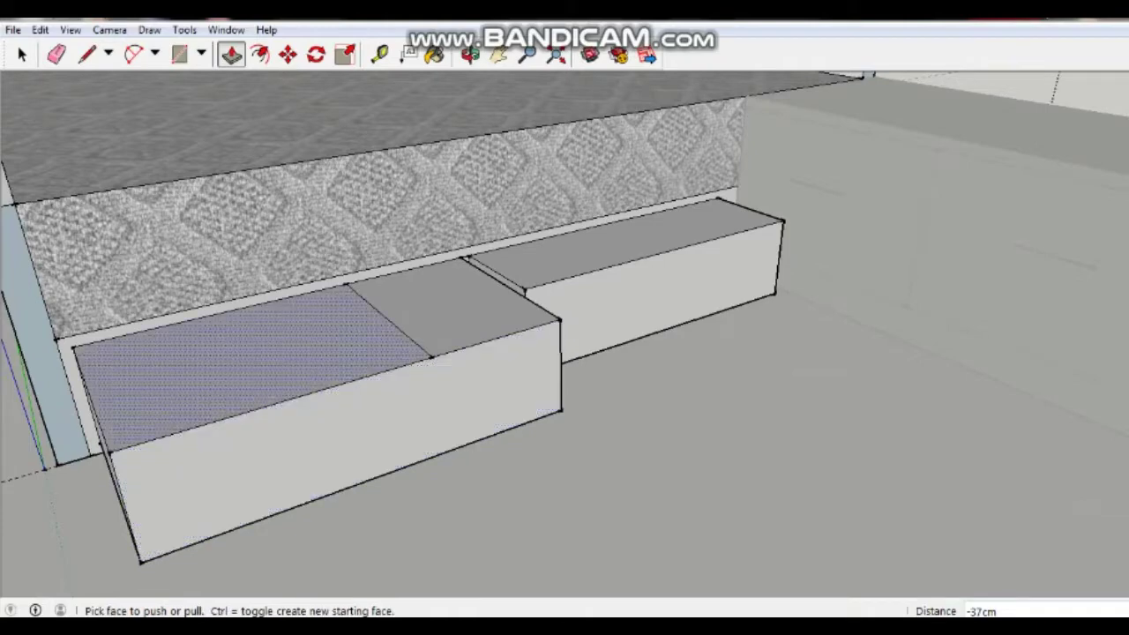
# Erase the stray diagonal edge on the left drawer's top.
pyautogui.click(56, 54)
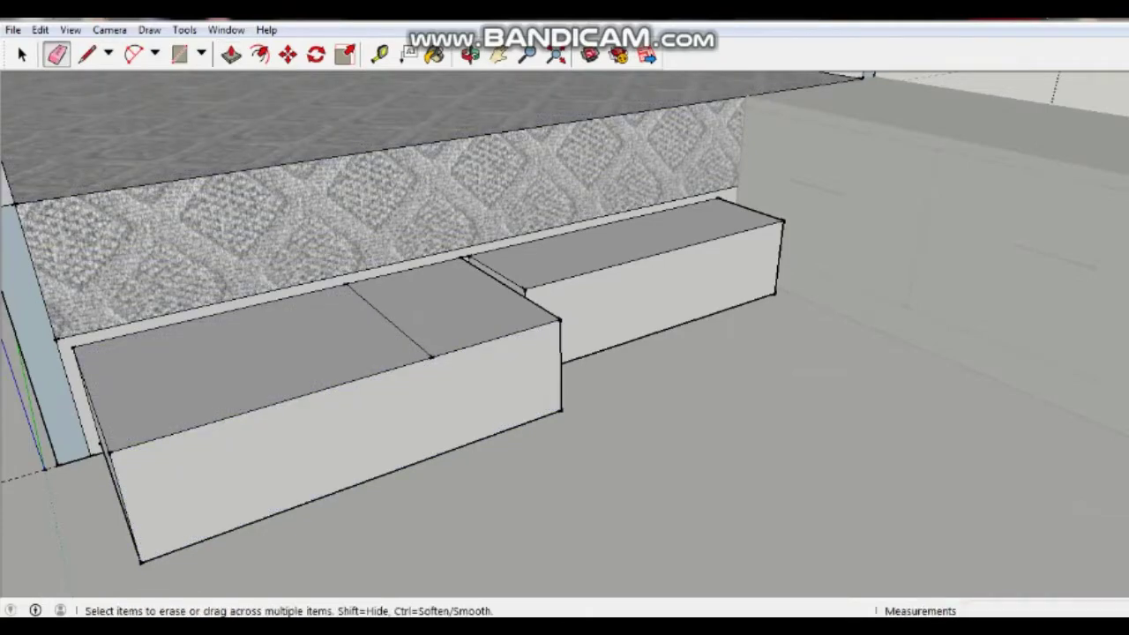
pyautogui.click(389, 321)
pyautogui.click(260, 54)
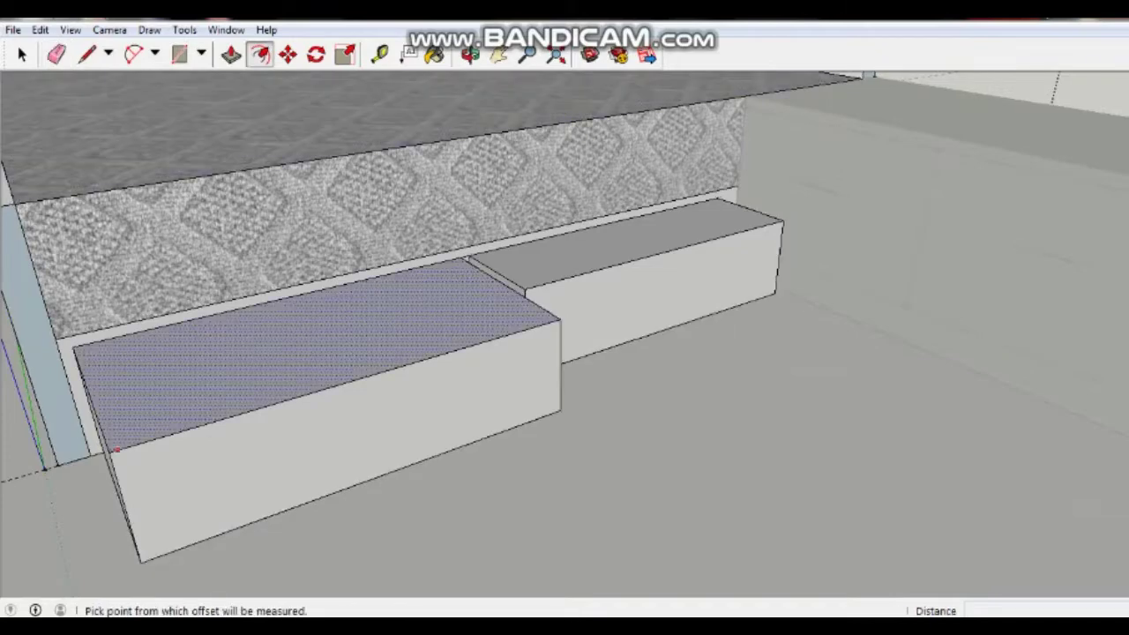
# Offset the left and right drawer tops inward by 2 to form a rim.
pyautogui.click(115, 449)
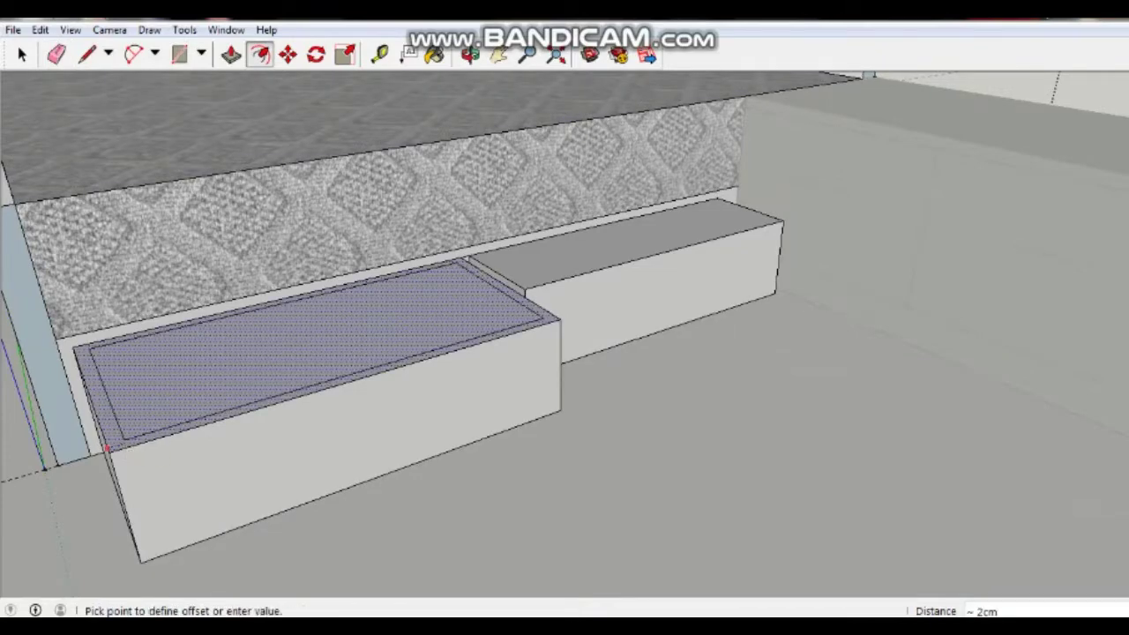
pyautogui.write('2')
pyautogui.press('Return')
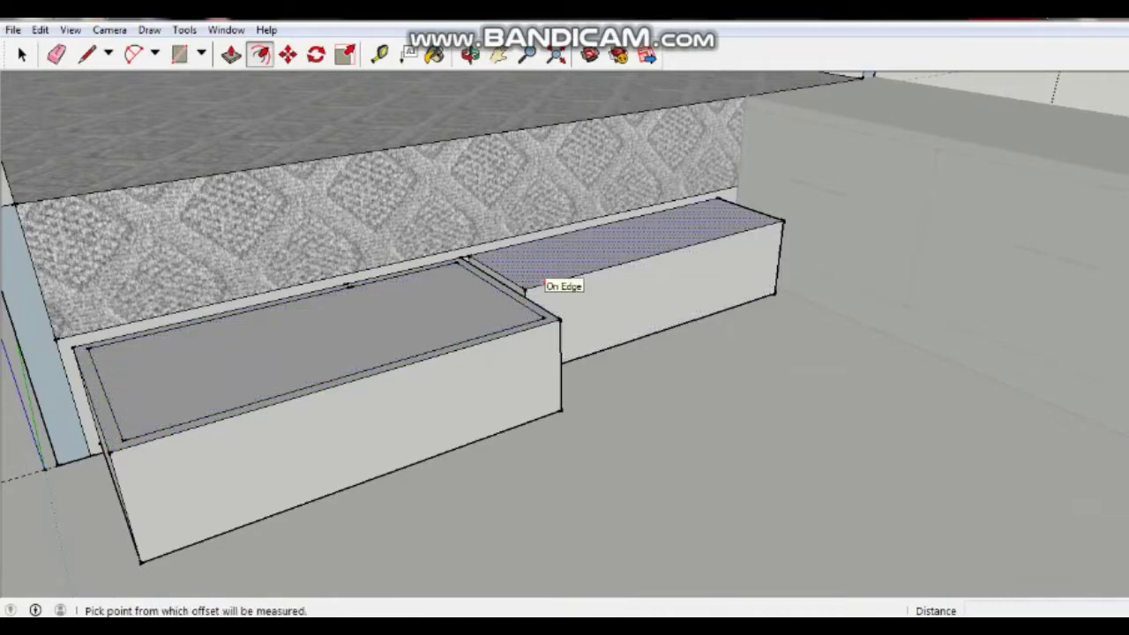
pyautogui.click(545, 283)
pyautogui.write('2')
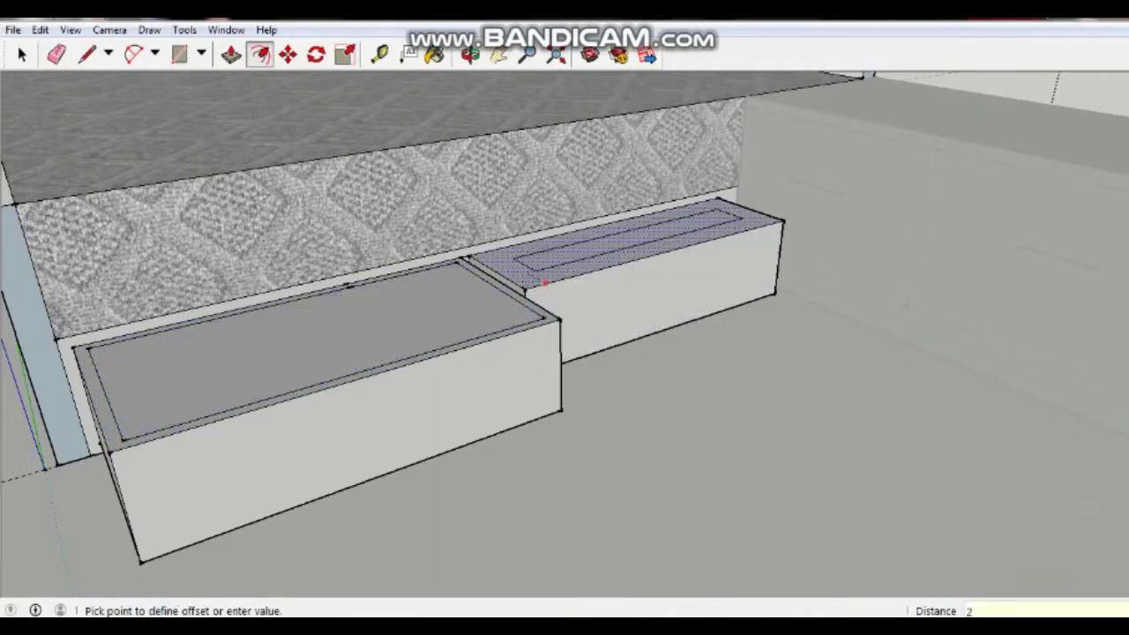
pyautogui.press('Return')
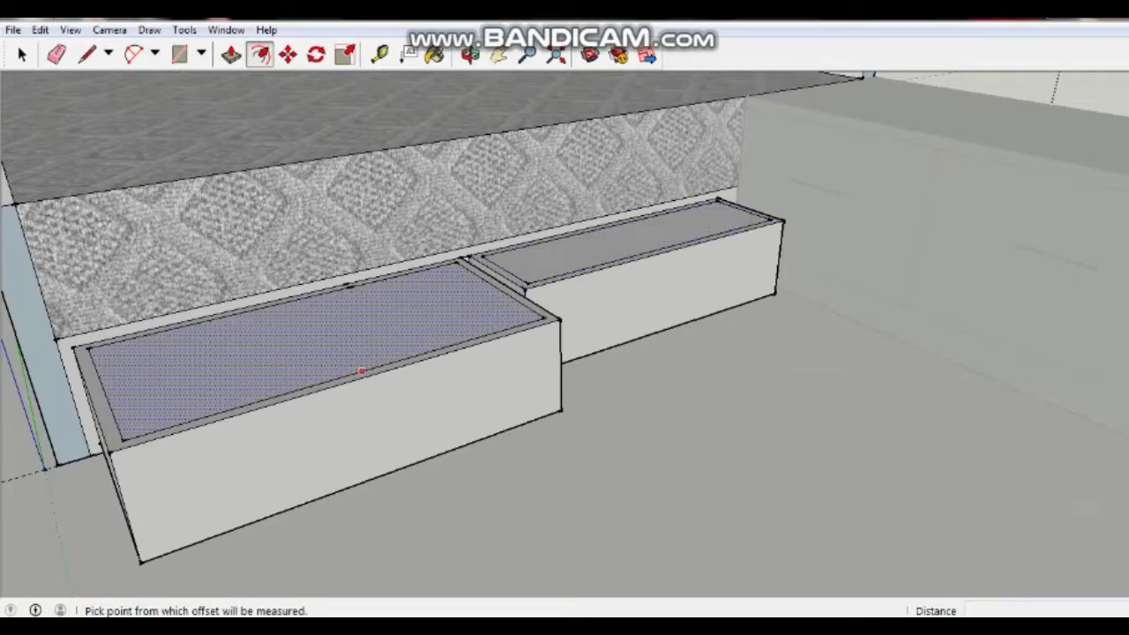
pyautogui.moveTo(362, 371); pyautogui.dragTo(363, 399, button='middle')
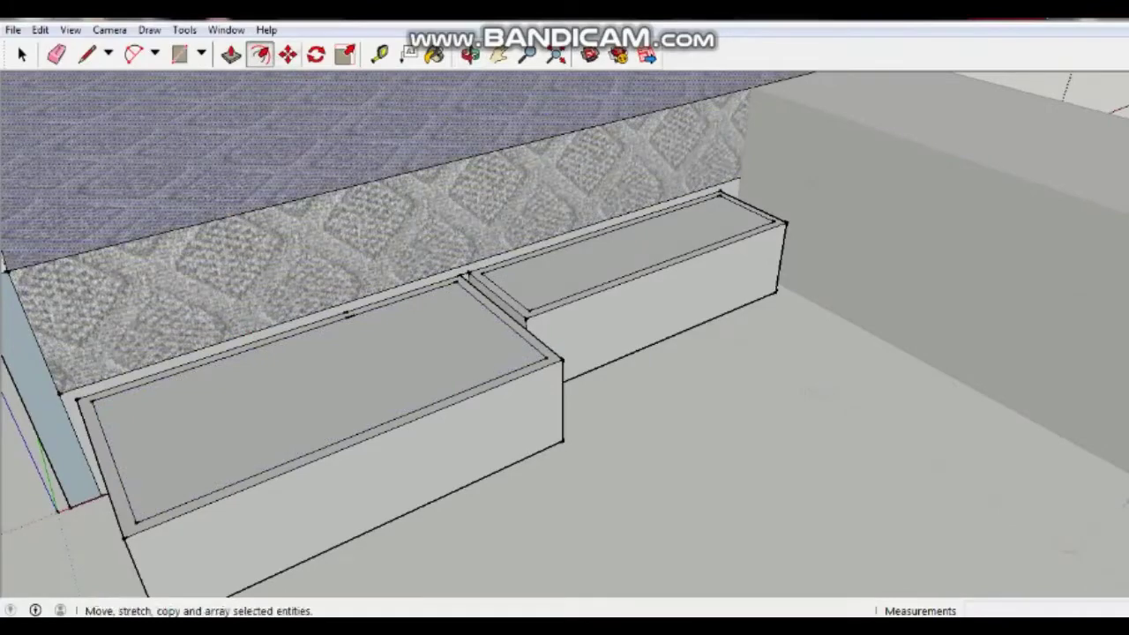
# Sink the left drawer's inner top face to a 10 cm deep recess.
pyautogui.click(231, 53)
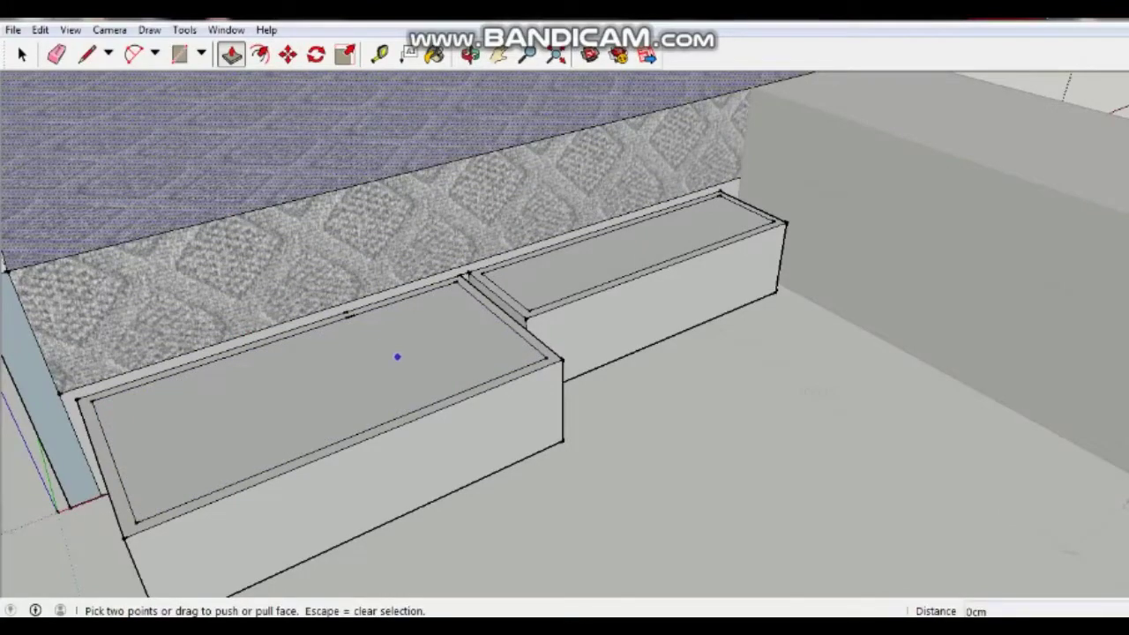
pyautogui.press('space')
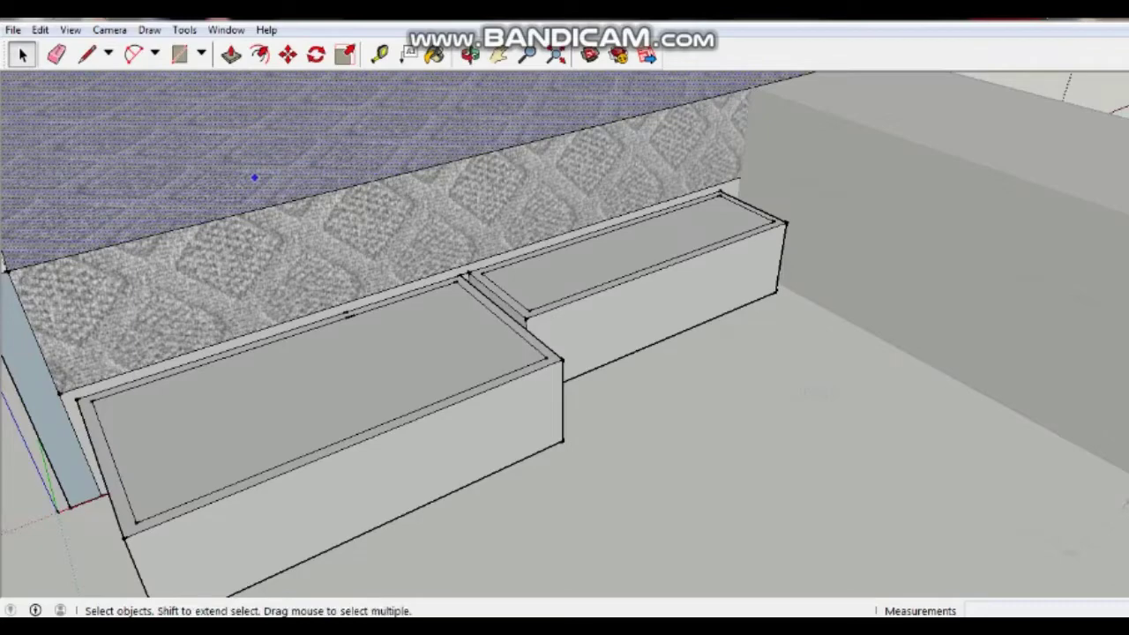
pyautogui.click(317, 406)
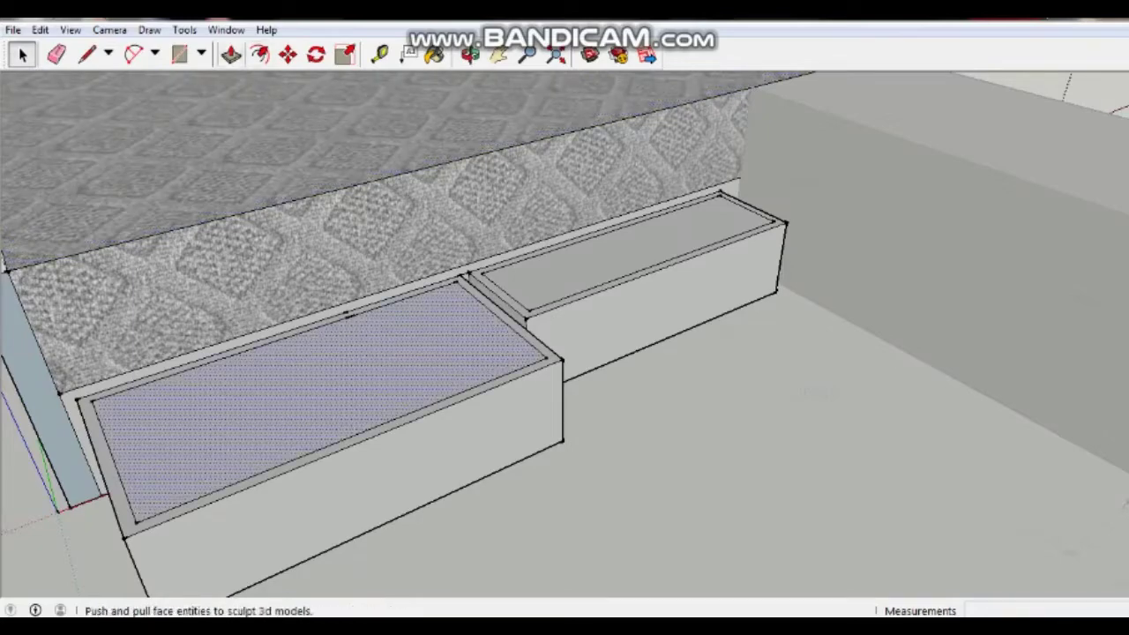
pyautogui.click(231, 54)
pyautogui.click(414, 350)
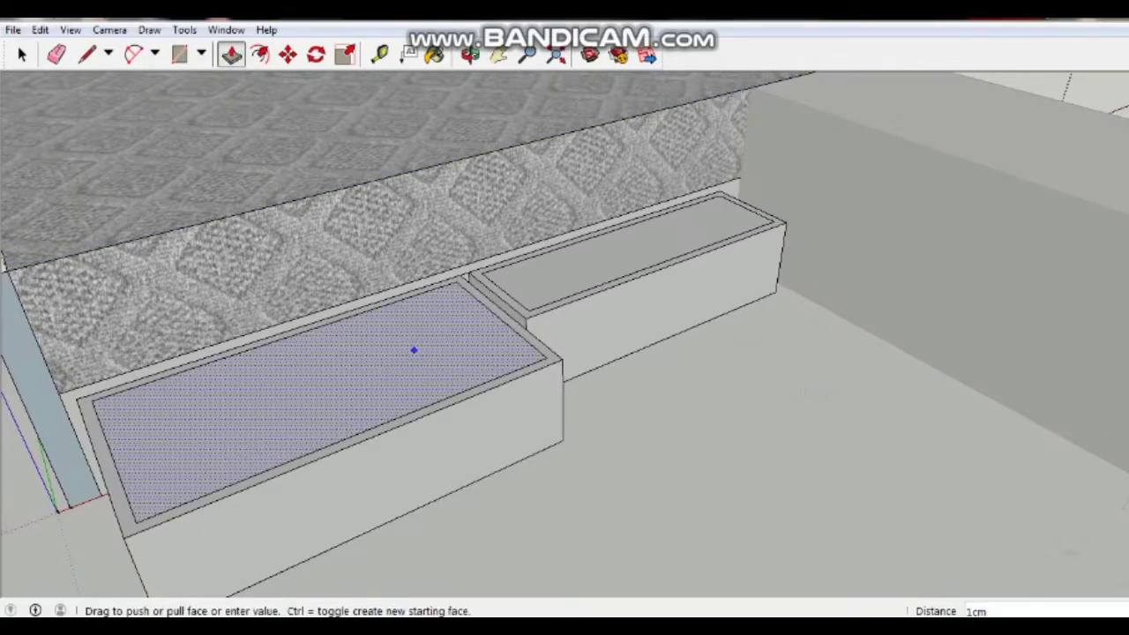
pyautogui.write('9')
pyautogui.press('Return')
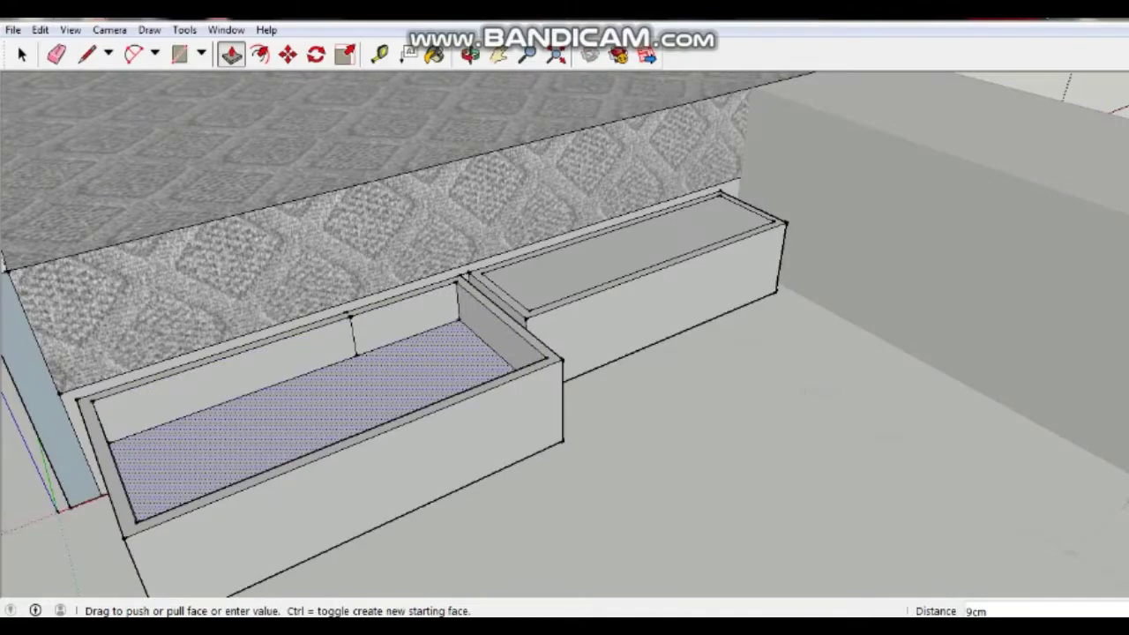
pyautogui.write('6')
pyautogui.press('Return')
pyautogui.write('9')
pyautogui.press('Return')
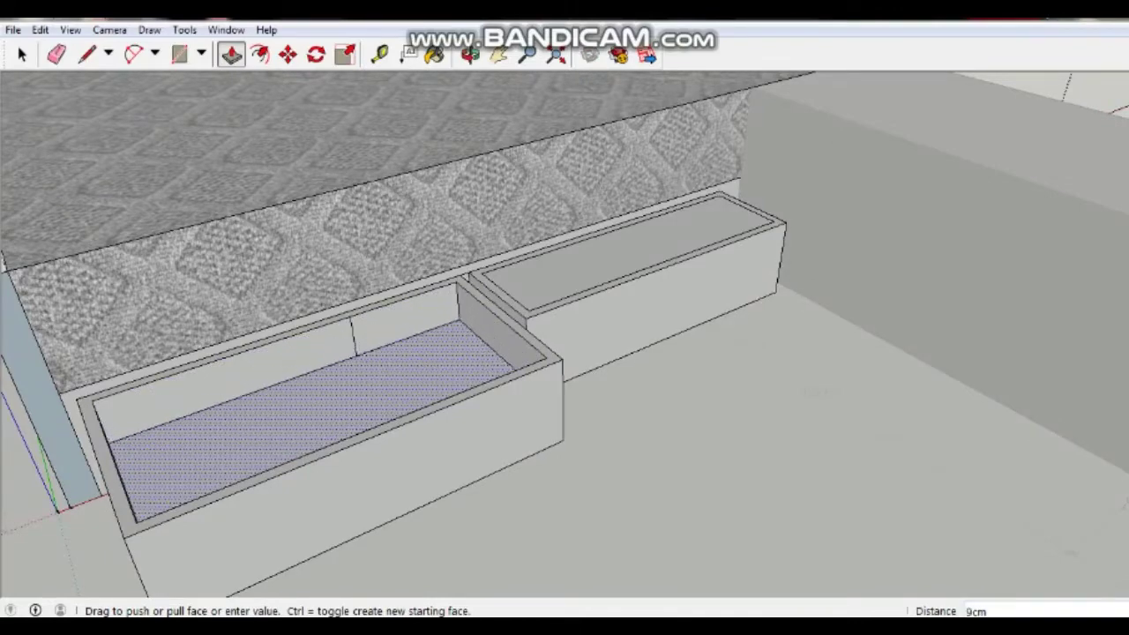
pyautogui.write('10')
pyautogui.press('Return')
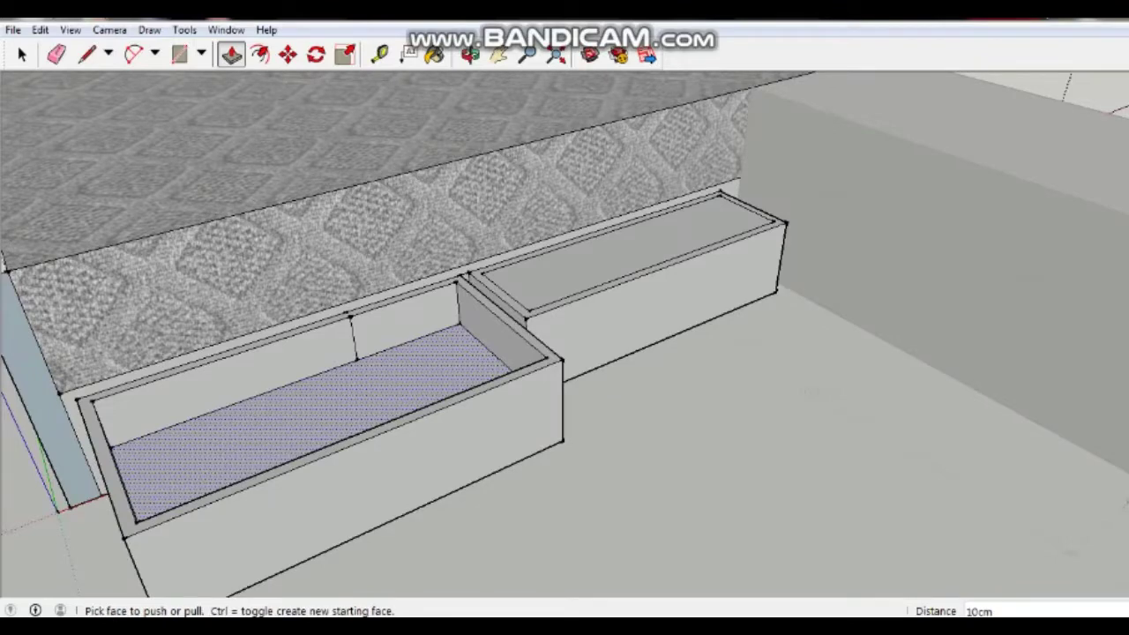
# Push the right drawer's inner top down and erase the stray edge in the left drawer.
pyautogui.click(635, 251)
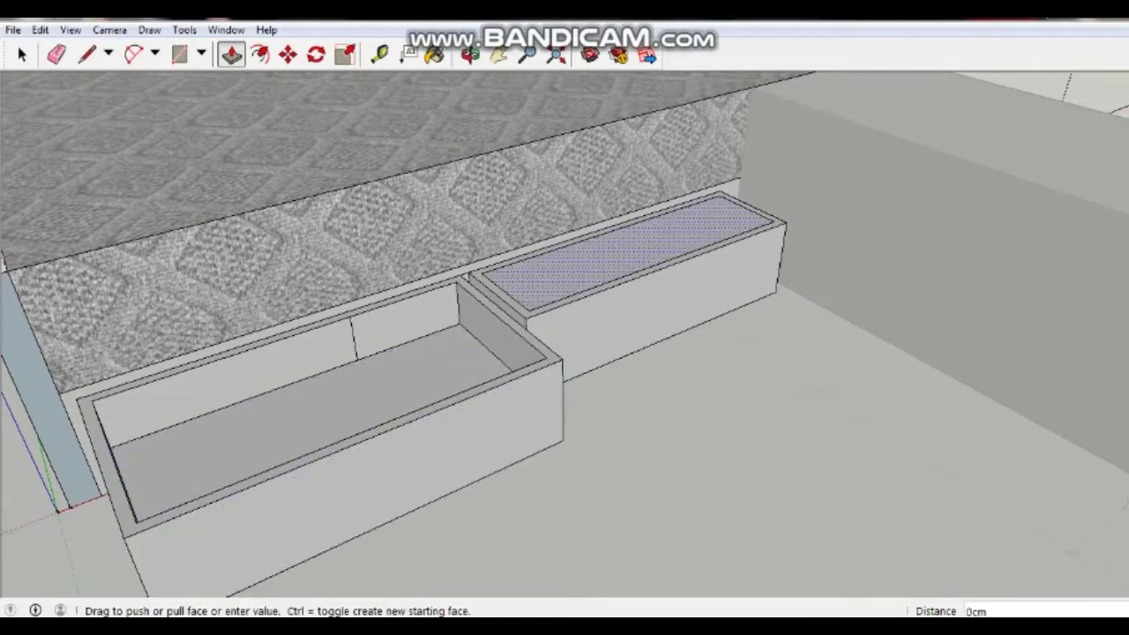
pyautogui.click(506, 358)
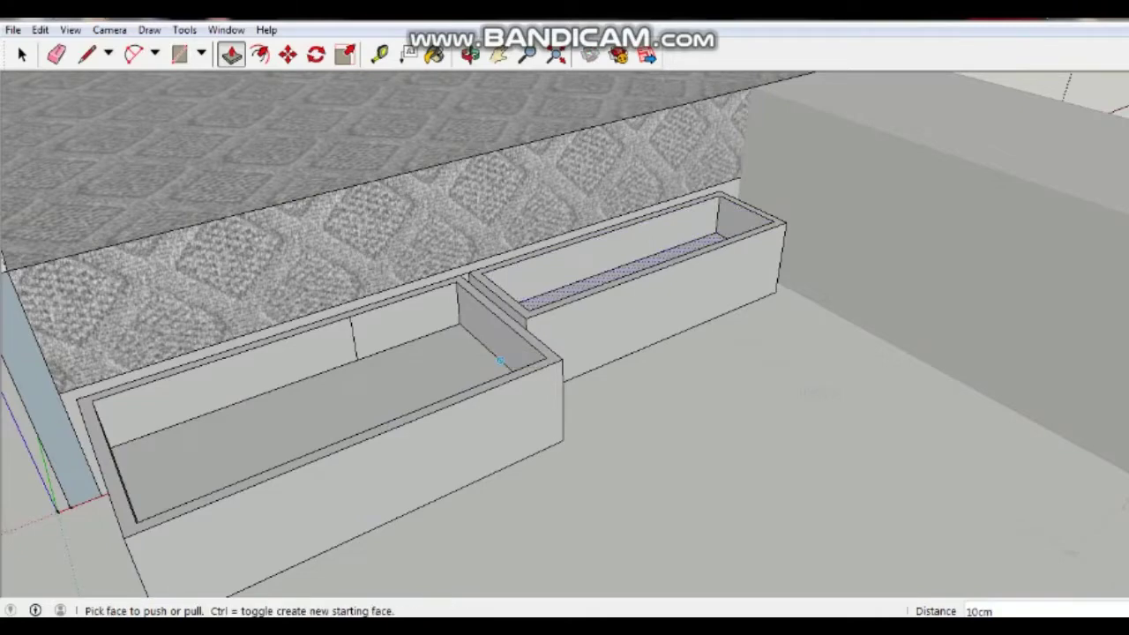
pyautogui.press('e')
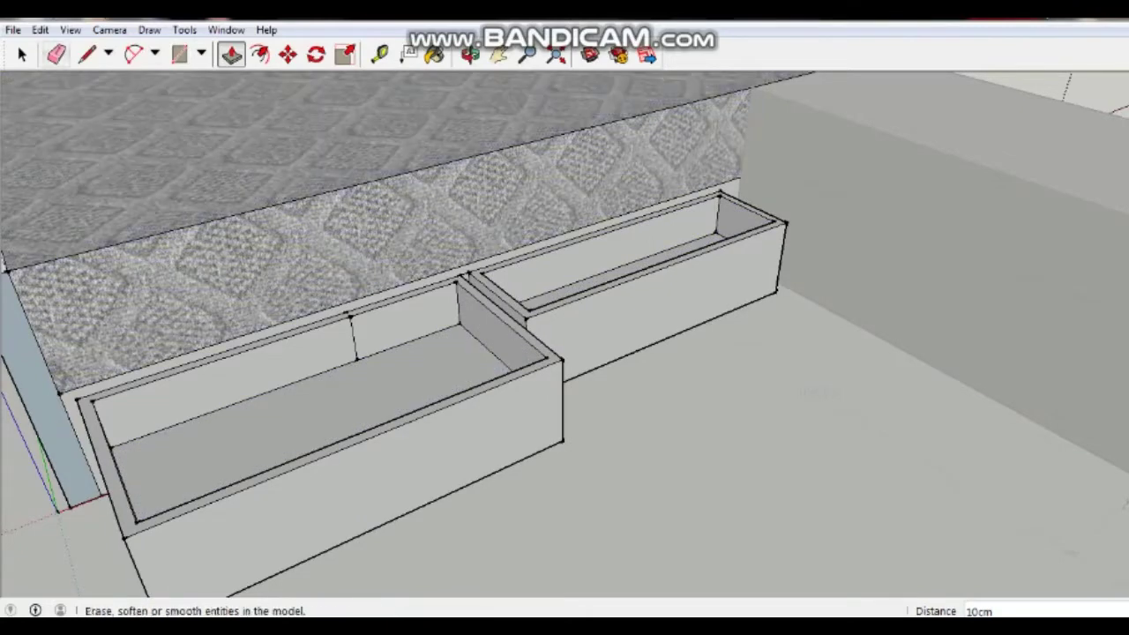
pyautogui.click(352, 338)
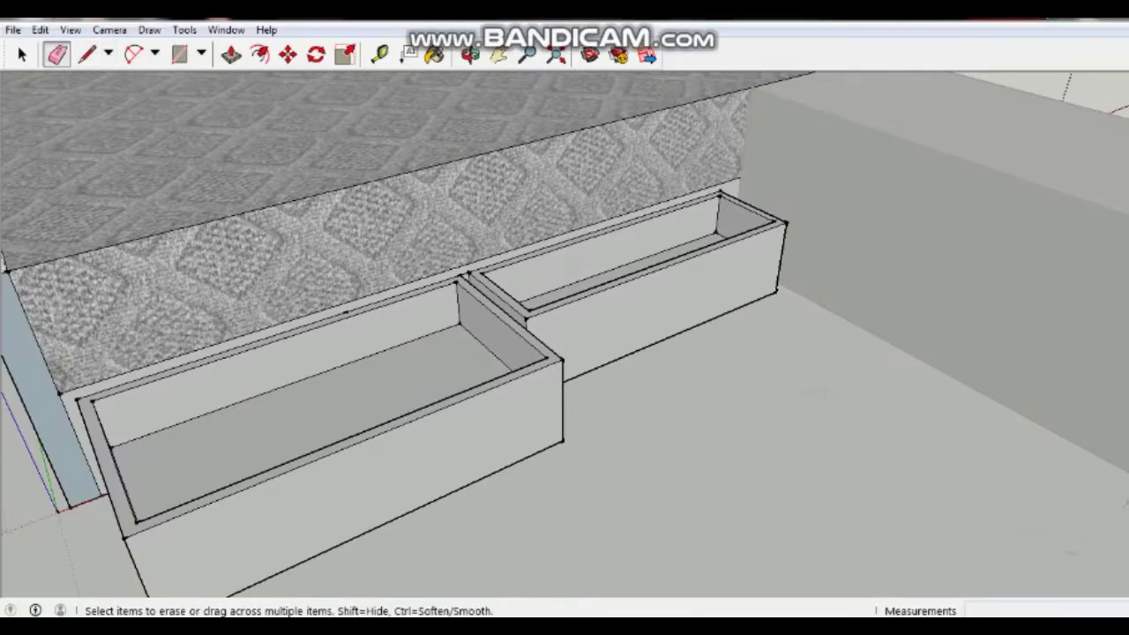
# Draw short 2 cm lines at the left drawer's corner.
pyautogui.click(86, 55)
pyautogui.scroll(1, 202, 382)
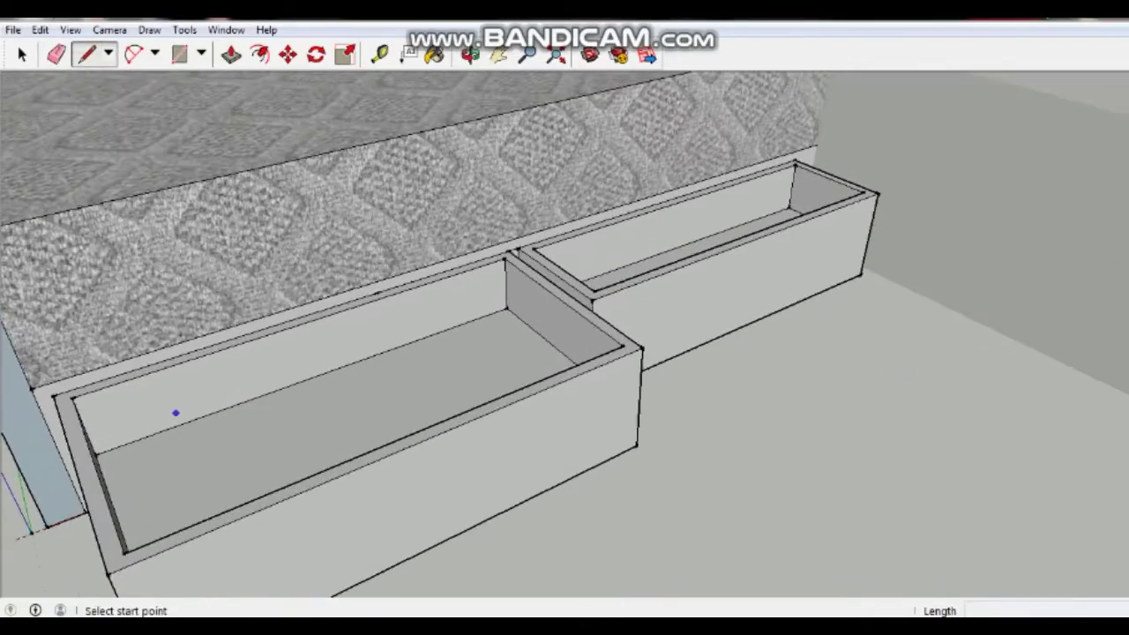
pyautogui.click(72, 398)
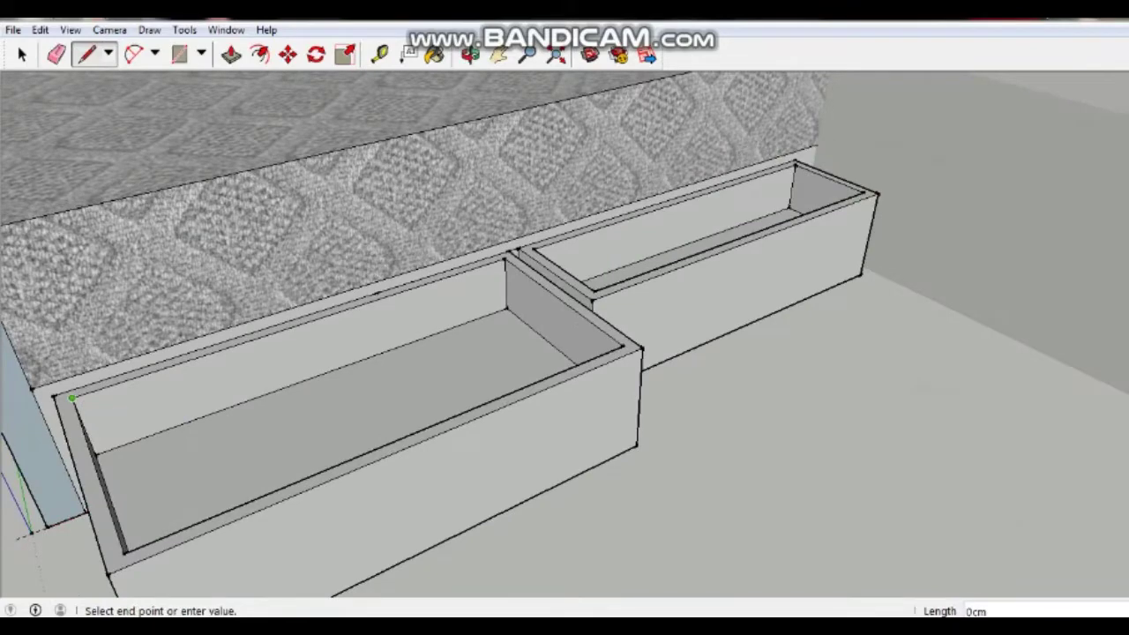
pyautogui.scroll(2, 72, 399)
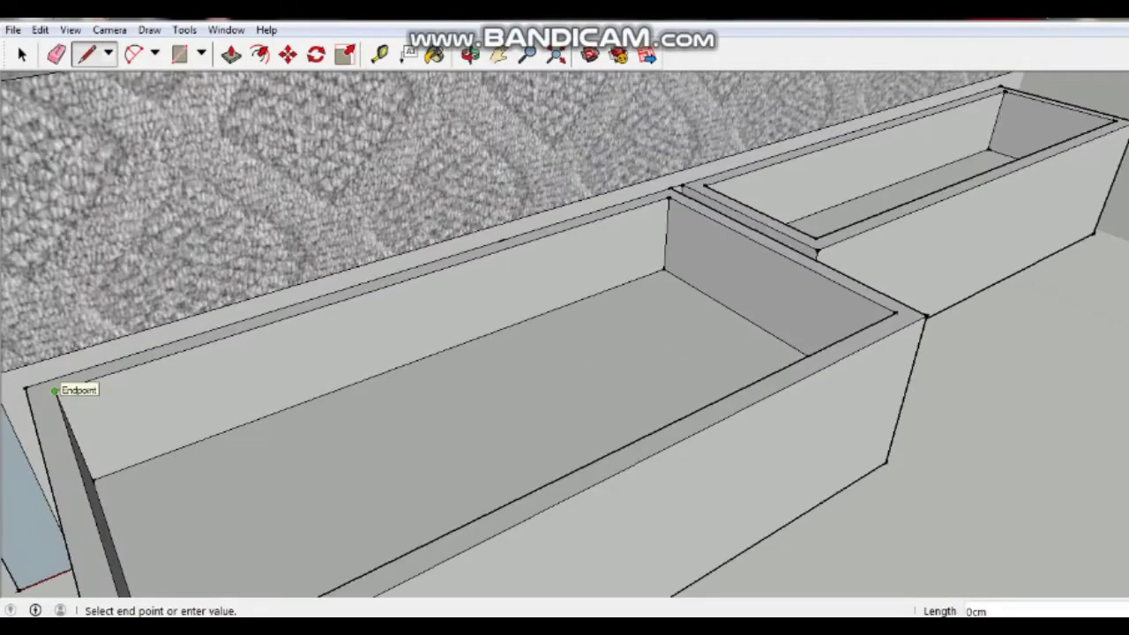
pyautogui.click(55, 390)
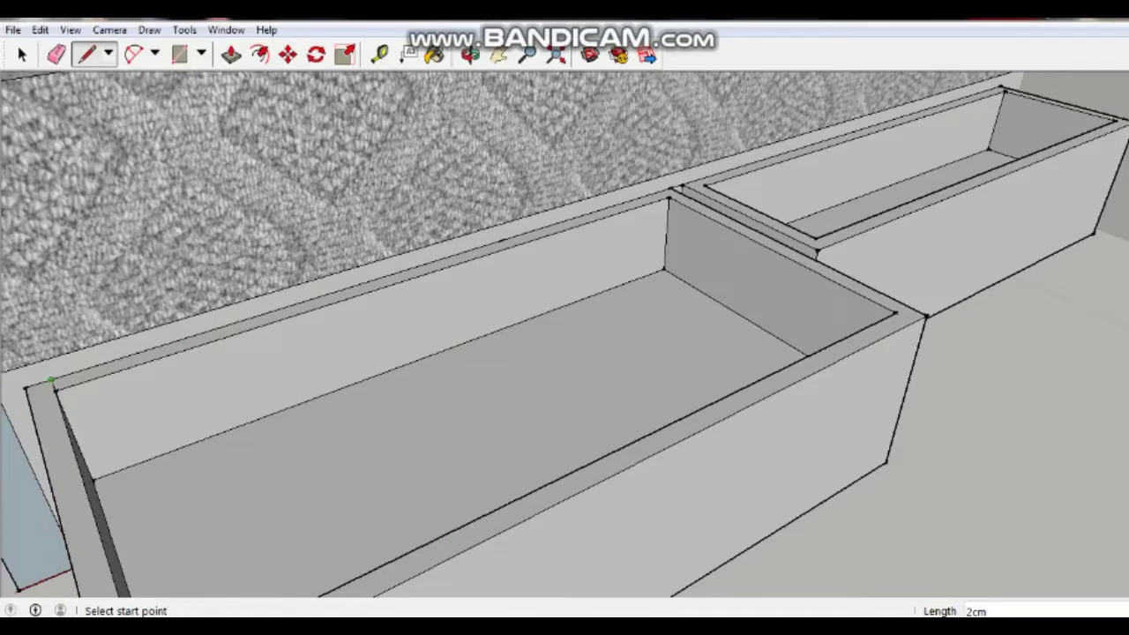
pyautogui.click(51, 381)
pyautogui.click(42, 360)
# Add a 2 cm line at the drawer box's top corner against the bed.
pyautogui.click(668, 196)
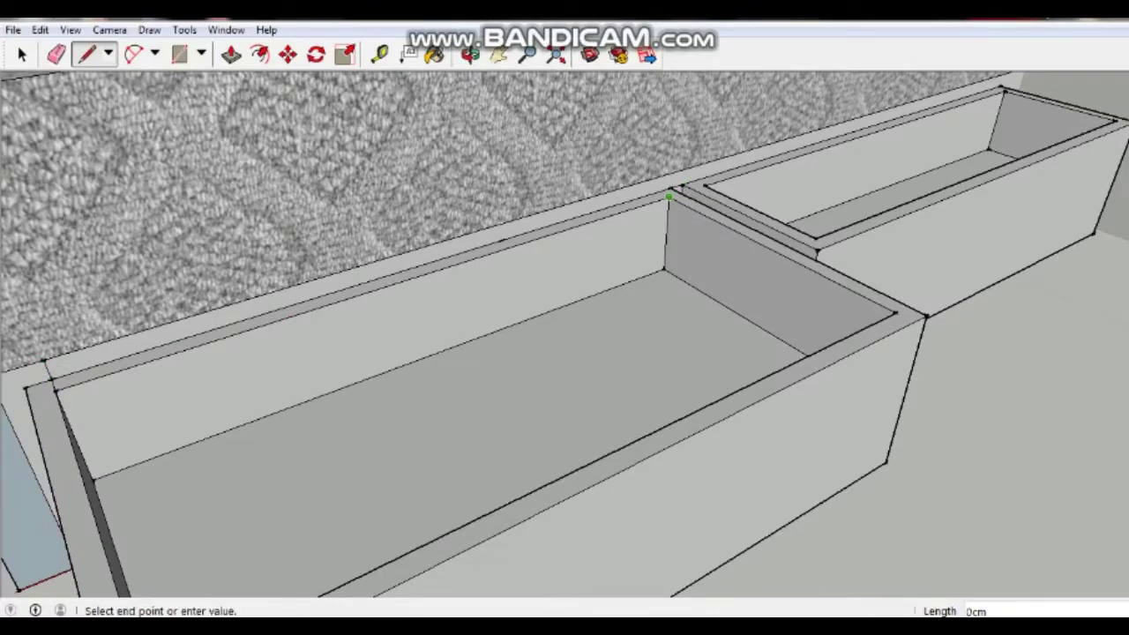
pyautogui.scroll(2, 668, 196)
pyautogui.scroll(2, 670, 197)
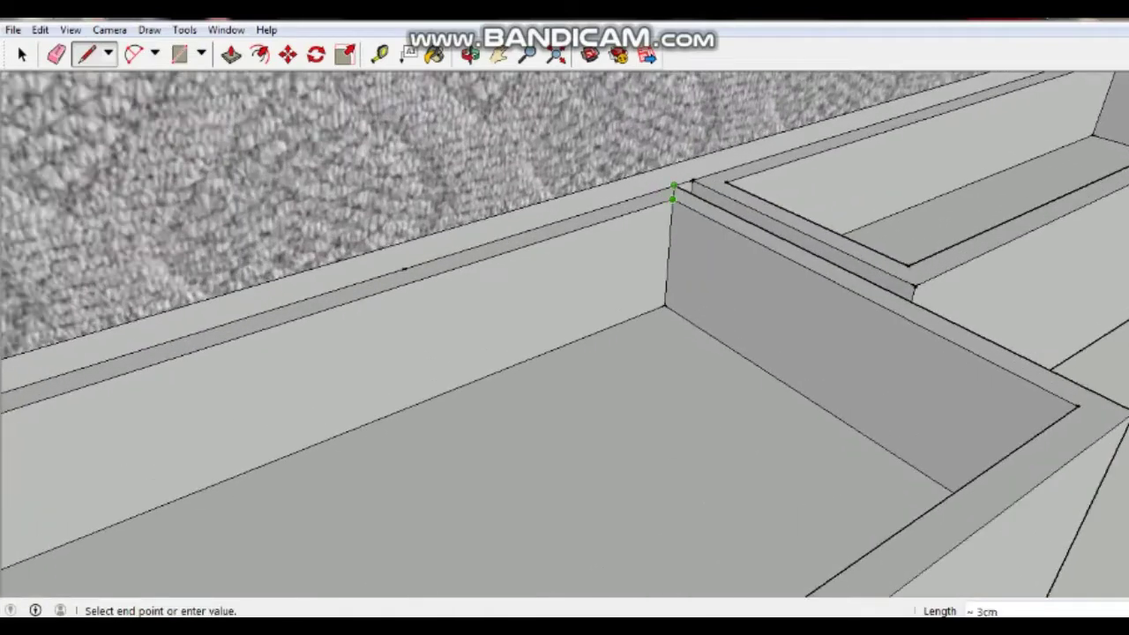
pyautogui.click(671, 200)
pyautogui.click(657, 190)
pyautogui.click(656, 167)
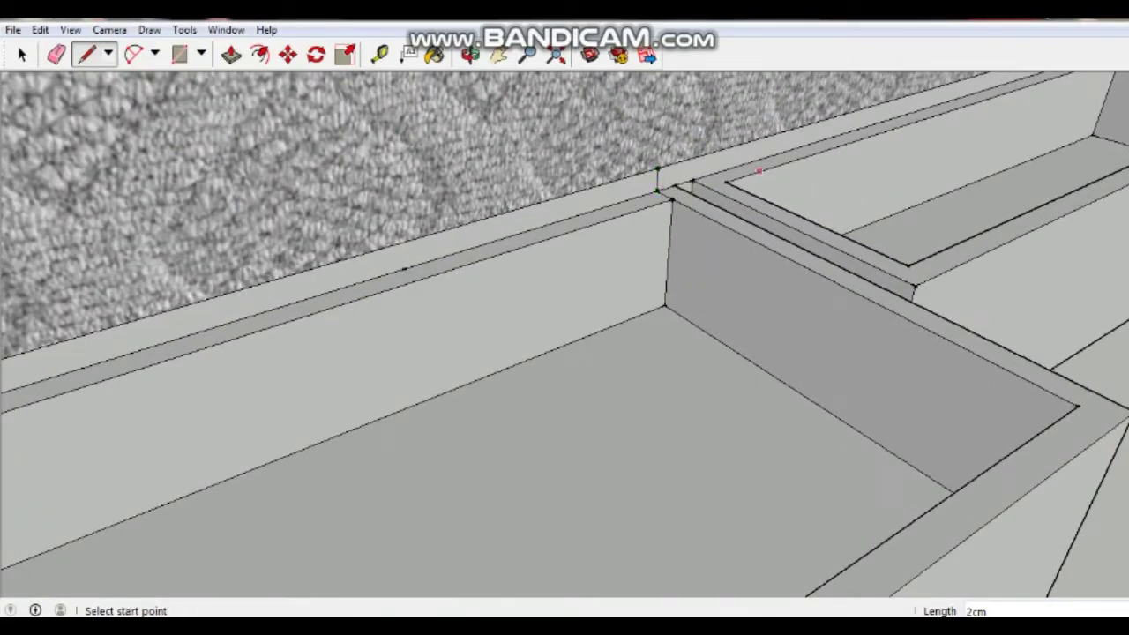
# Draw a 2 cm vertical line up to the top edge at the next corner.
pyautogui.click(724, 181)
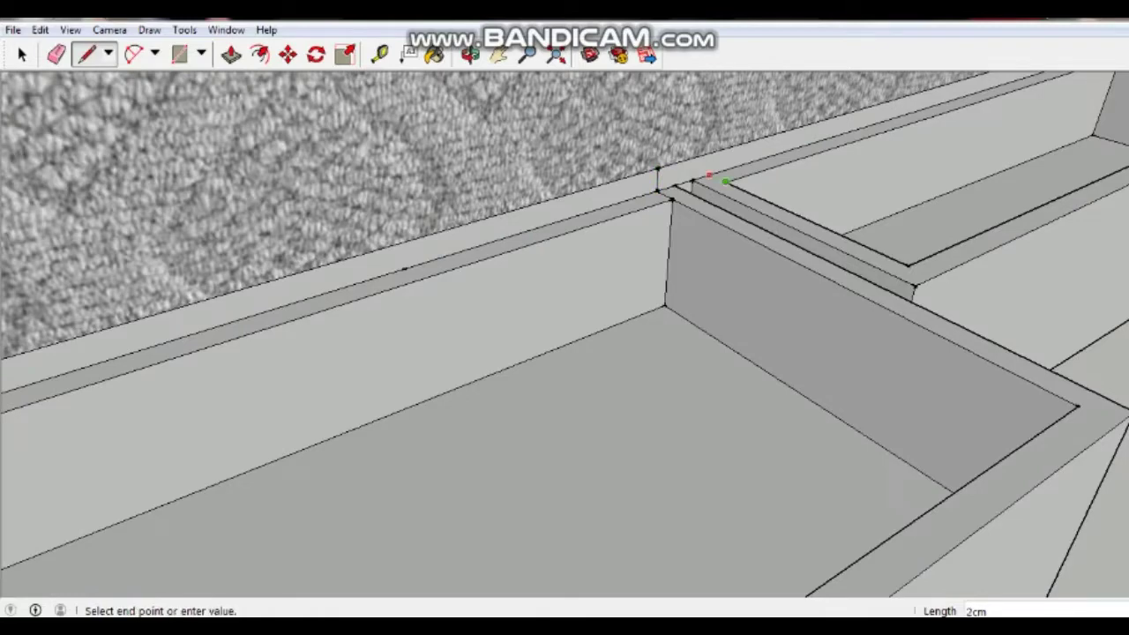
pyautogui.click(709, 175)
pyautogui.click(709, 175)
pyautogui.click(711, 154)
pyautogui.scroll(-3, 711, 155)
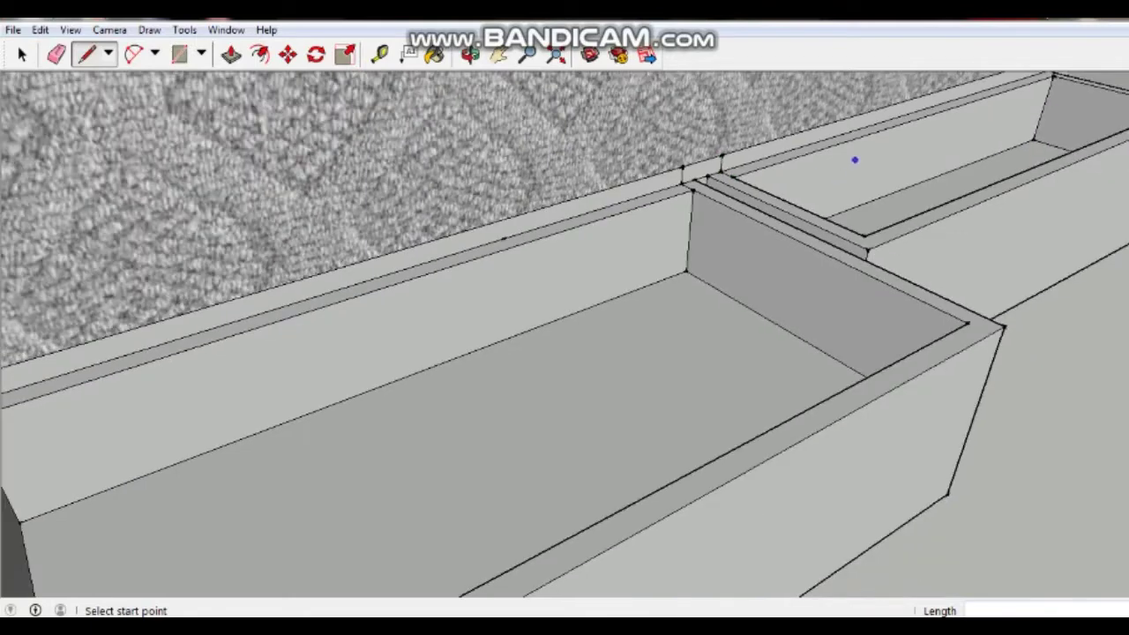
pyautogui.scroll(-1, 856, 158)
pyautogui.moveTo(564, 353)
pyautogui.mouseDown(button='middle')
pyautogui.moveTo(512, 362)
pyautogui.moveTo(529, 352)
pyautogui.mouseUp(button='middle')
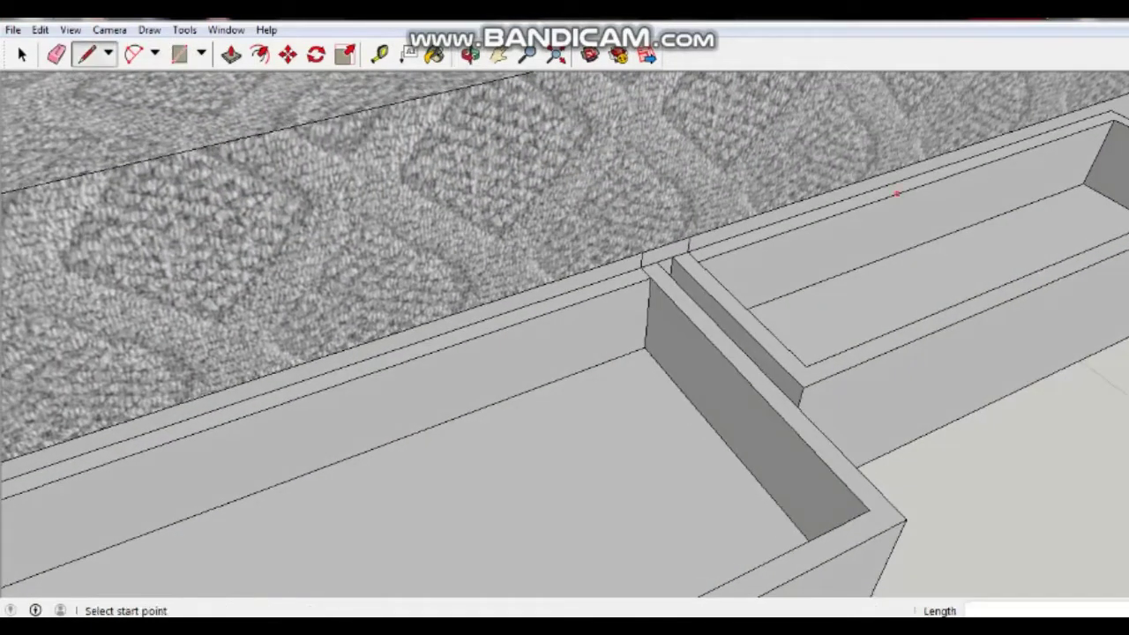
pyautogui.click(498, 55)
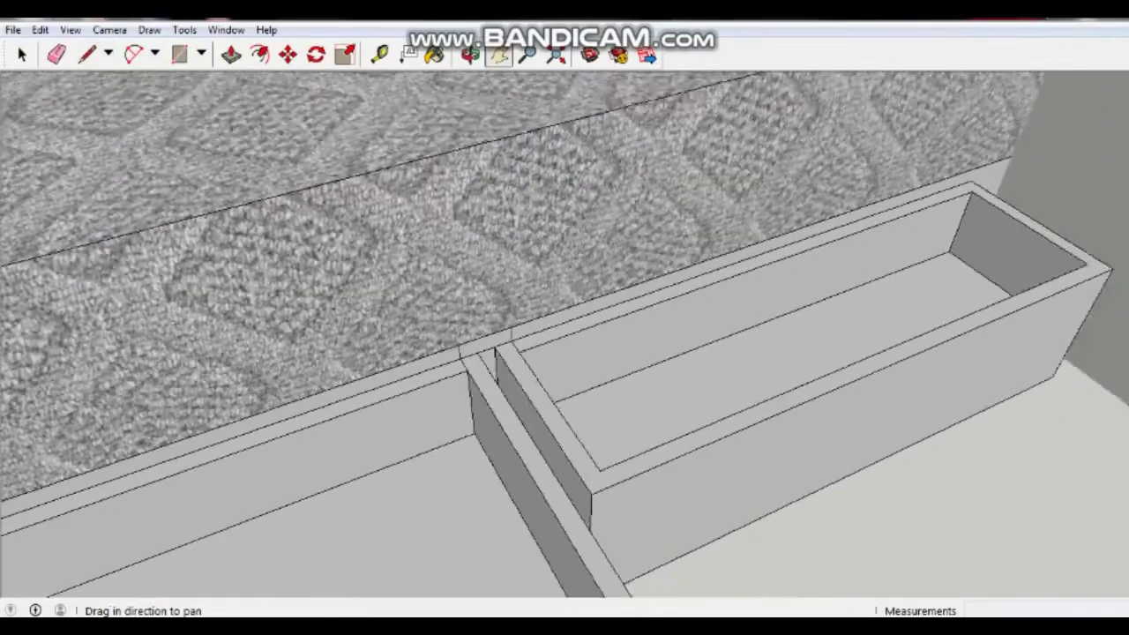
# Draw a 2 cm line from the right drawer's back corner.
pyautogui.moveTo(617, 309); pyautogui.dragTo(290, 441)
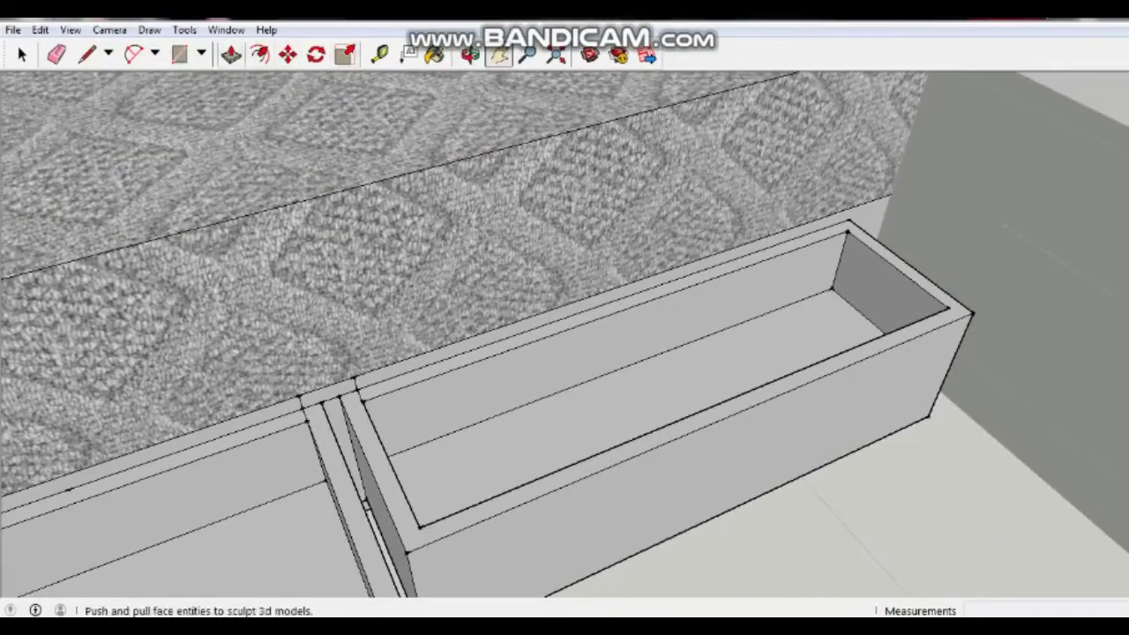
pyautogui.click(87, 55)
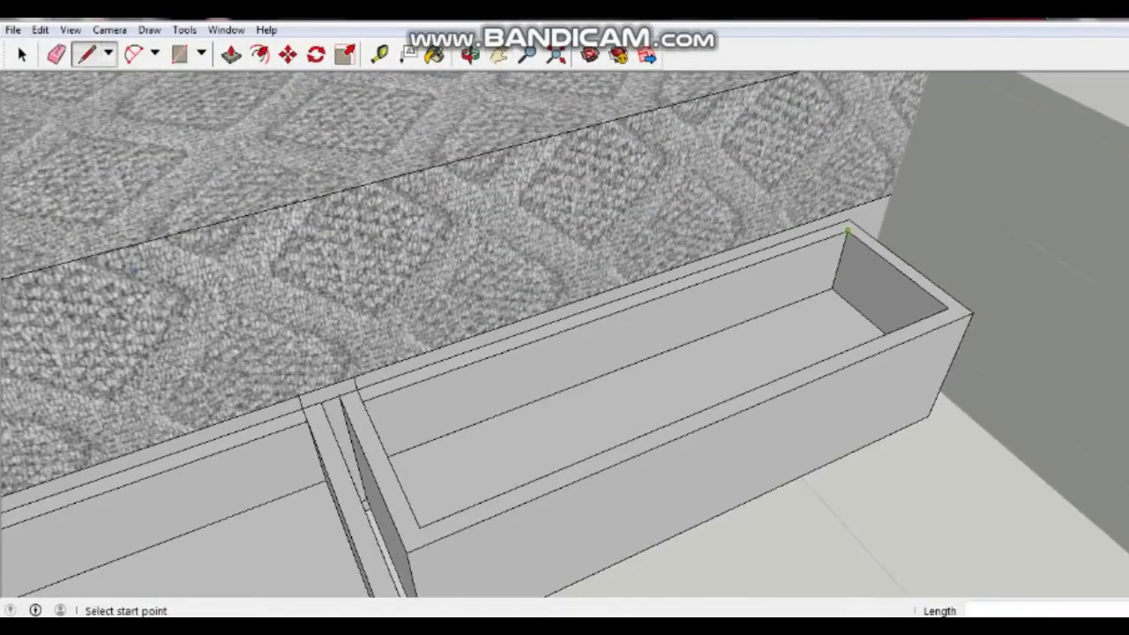
pyautogui.click(847, 232)
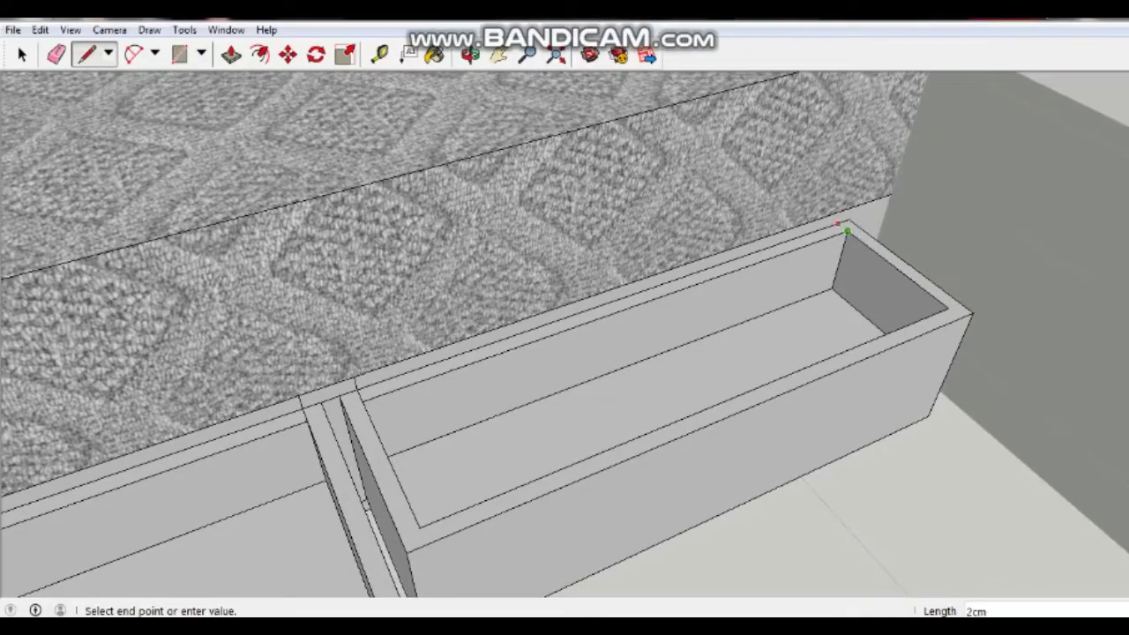
pyautogui.click(836, 224)
pyautogui.click(837, 223)
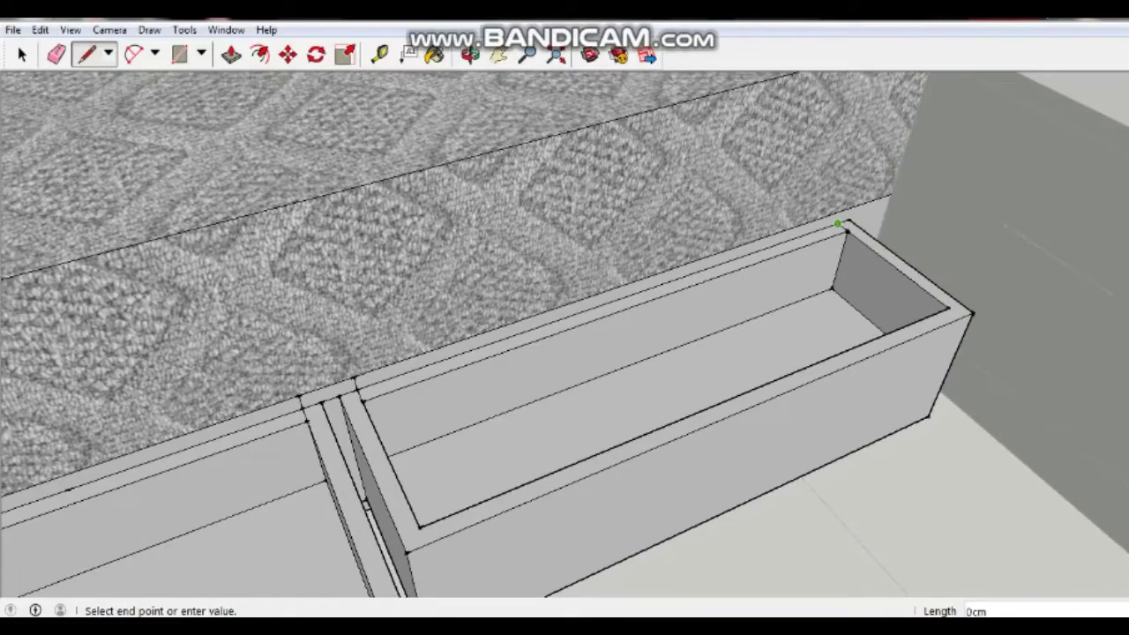
pyautogui.click(839, 219)
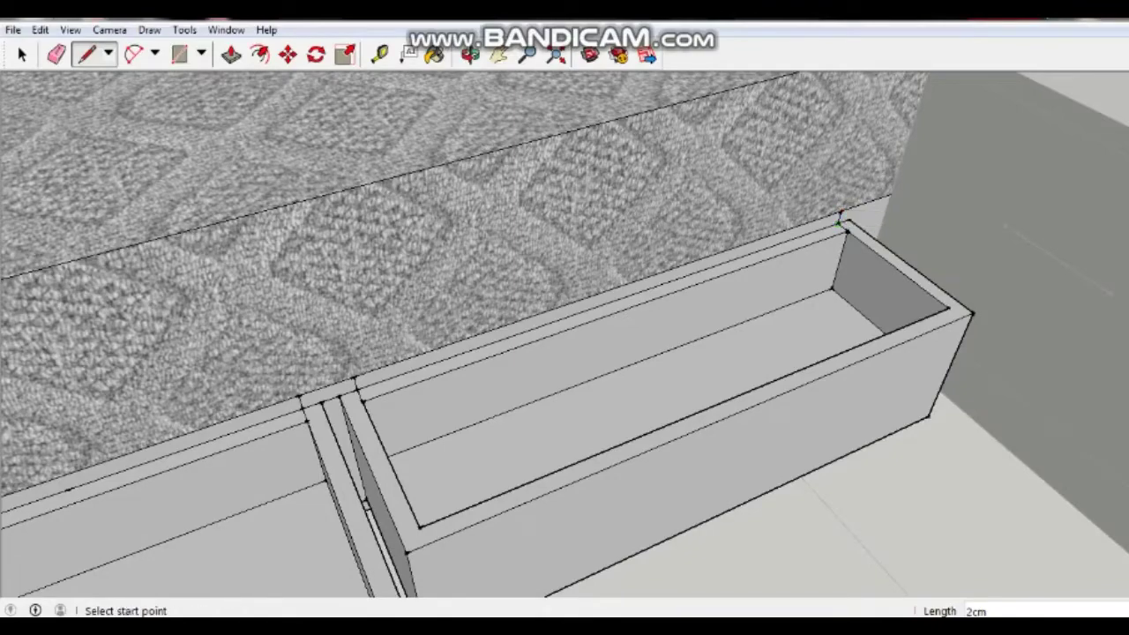
# Zoom out and orbit to view both drawers from a lower angle.
pyautogui.scroll(-1, 841, 212)
pyautogui.scroll(-1, 829, 216)
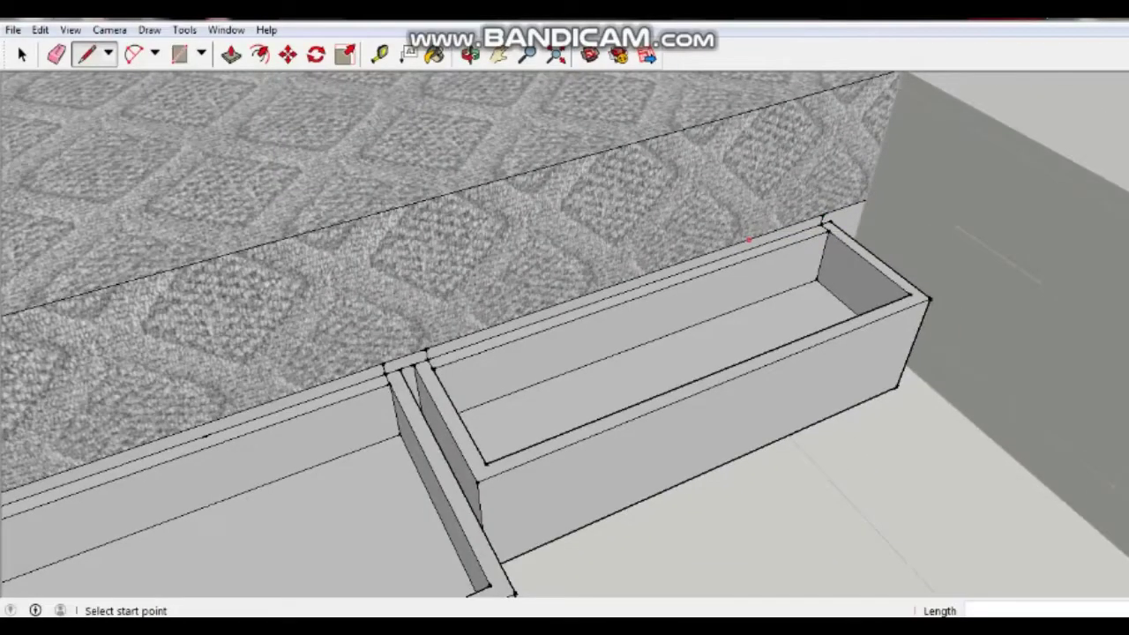
pyautogui.scroll(-2, 749, 238)
pyautogui.scroll(-1, 749, 252)
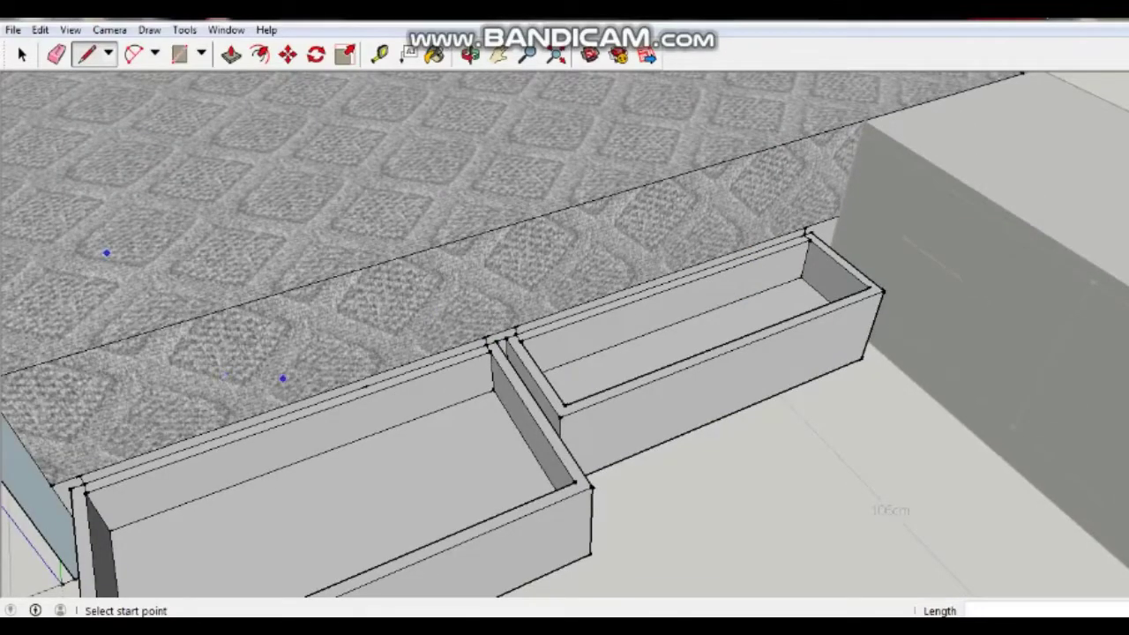
pyautogui.moveTo(268, 410); pyautogui.dragTo(300, 328, button='middle')
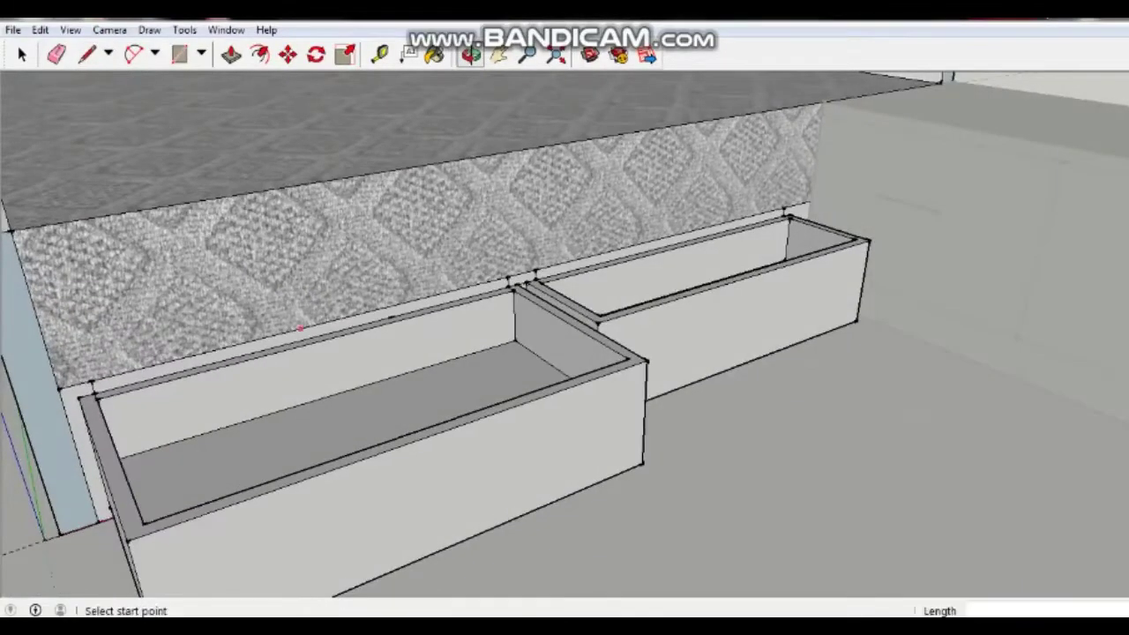
pyautogui.click(56, 54)
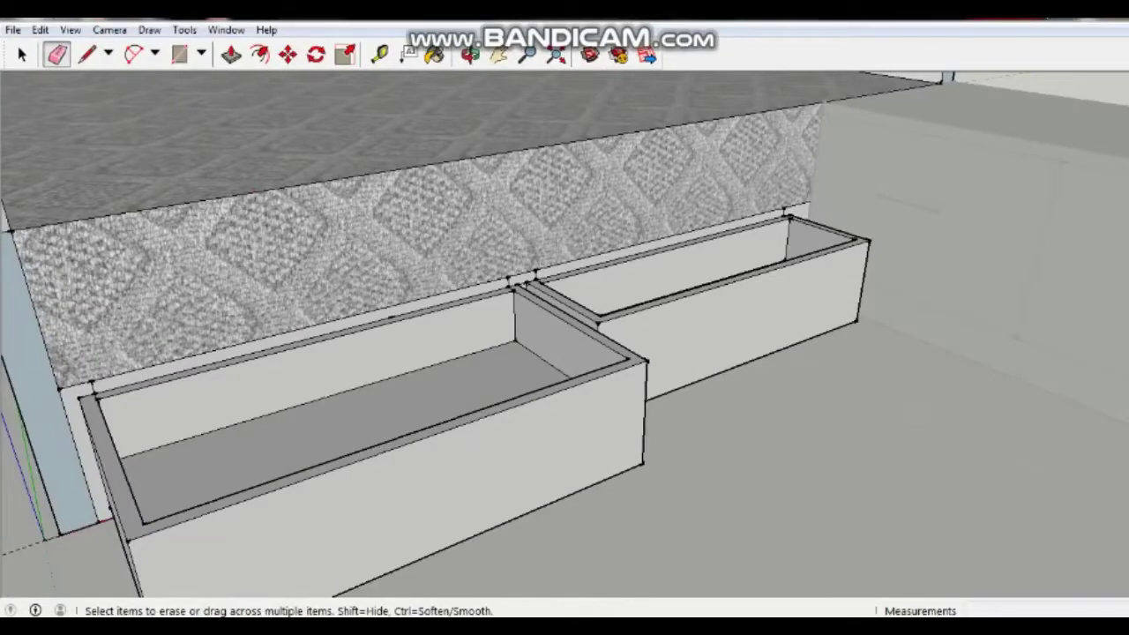
pyautogui.moveTo(564, 353)
pyautogui.mouseDown(button='middle')
pyautogui.moveTo(503, 340)
pyautogui.moveTo(564, 352)
pyautogui.mouseUp(button='middle')
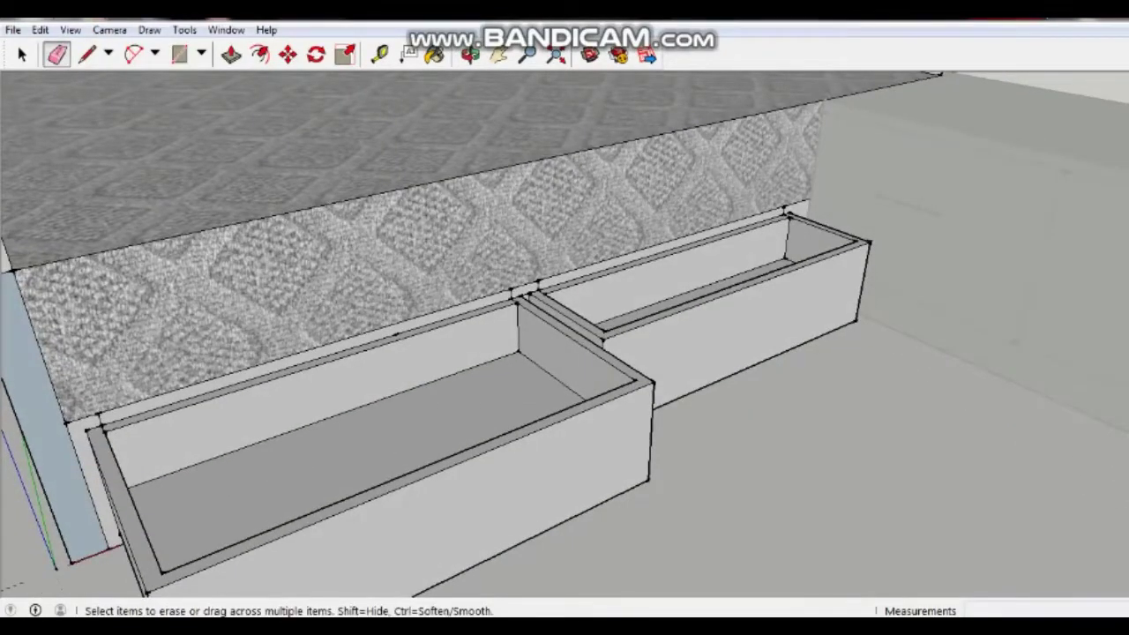
# Push the left drawer's inner back face 2 cm.
pyautogui.click(231, 54)
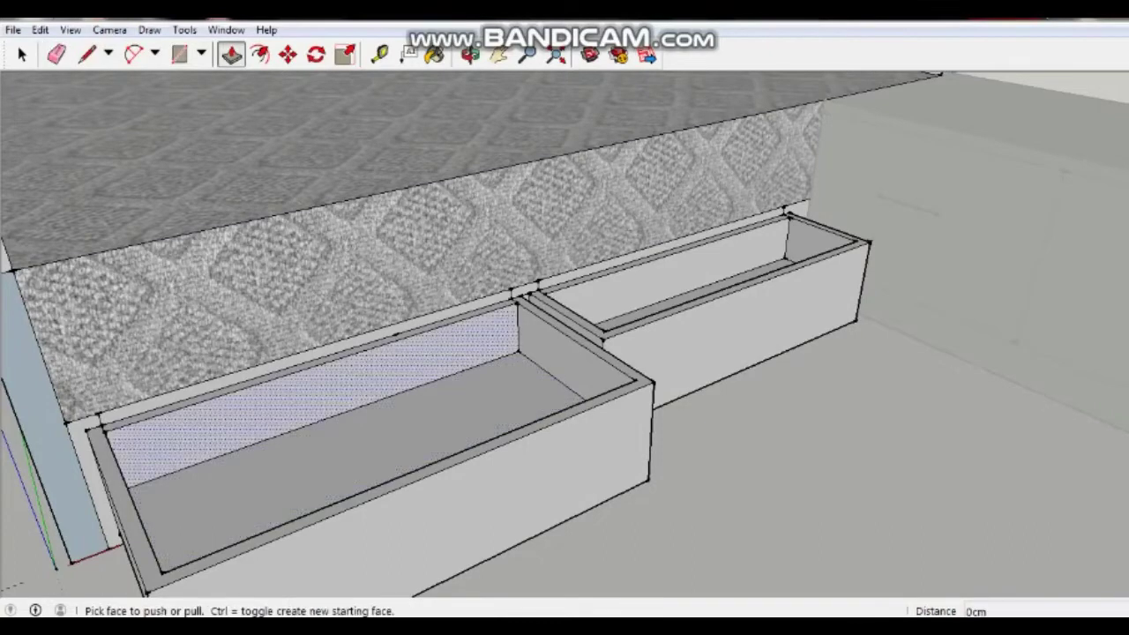
pyautogui.click(198, 428)
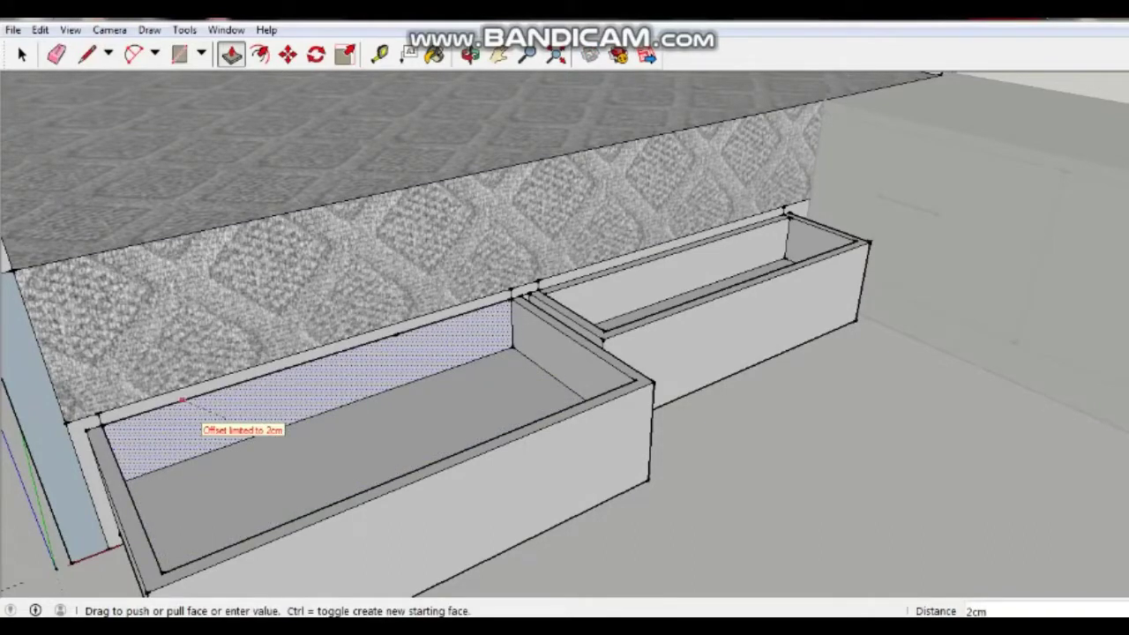
pyautogui.click(194, 421)
# Push the face inside the left drawer 15 cm and erase the leftover stray edge.
pyautogui.click(395, 379)
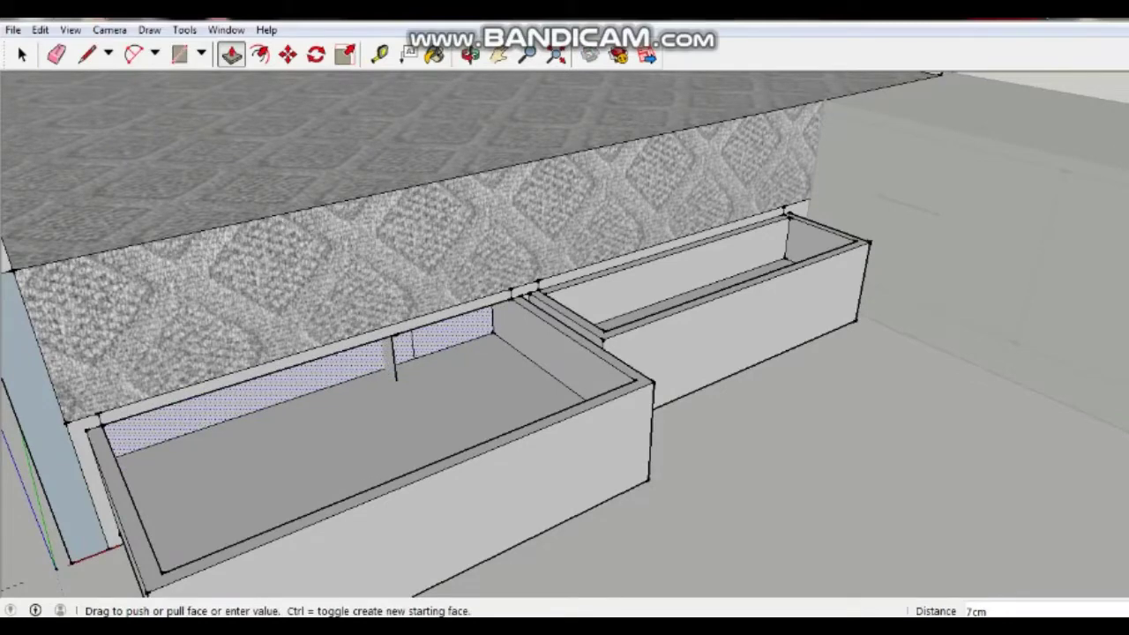
pyautogui.press('Escape')
pyautogui.click(395, 379)
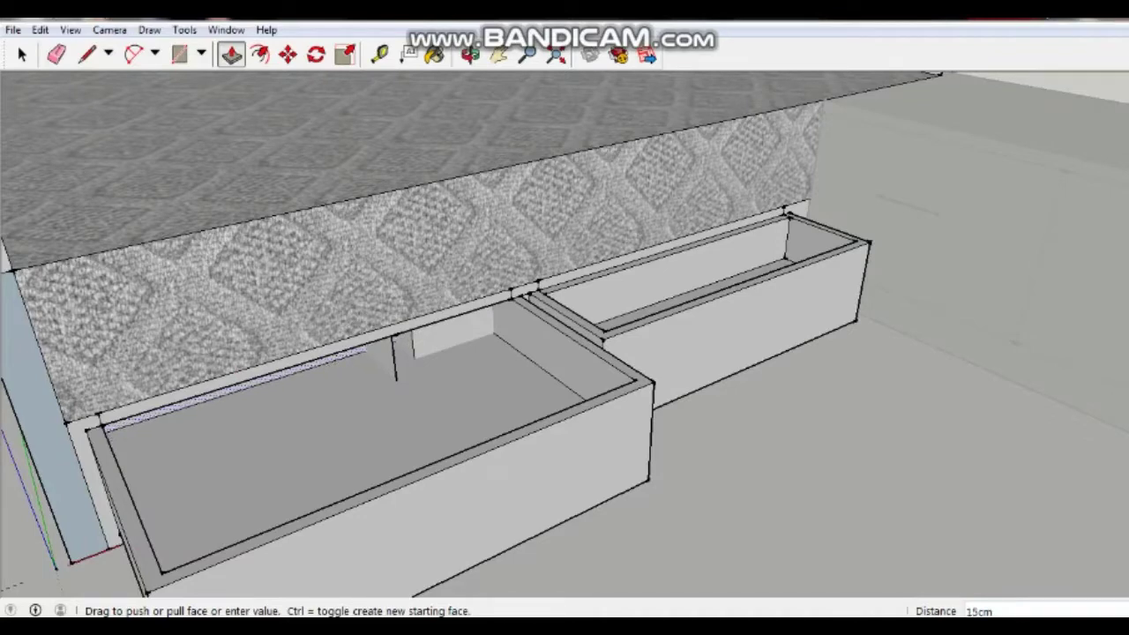
pyautogui.click(364, 243)
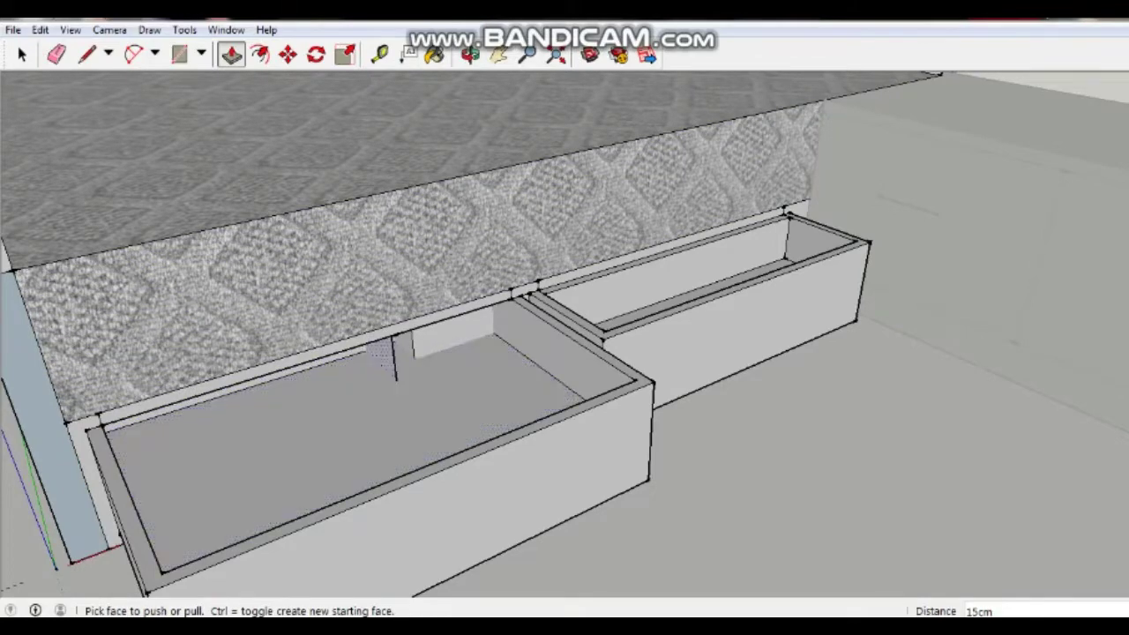
pyautogui.press('e')
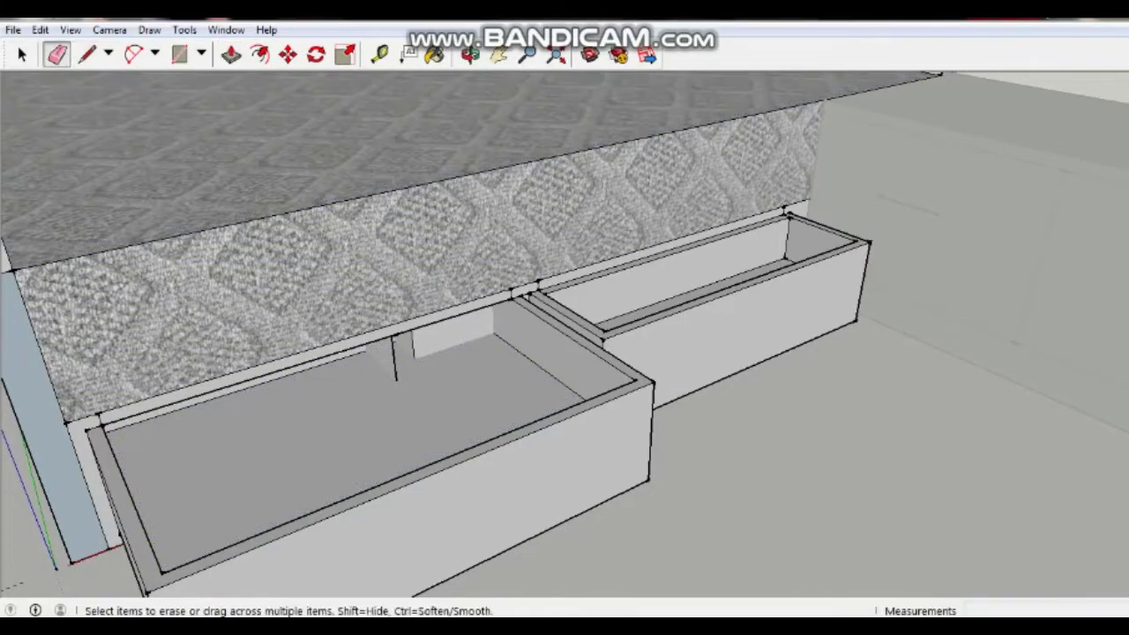
pyautogui.click(395, 357)
# Push the right drawer's inner back face back 17 cm and erase its stray edge.
pyautogui.moveTo(564, 352); pyautogui.dragTo(463, 339, button='middle')
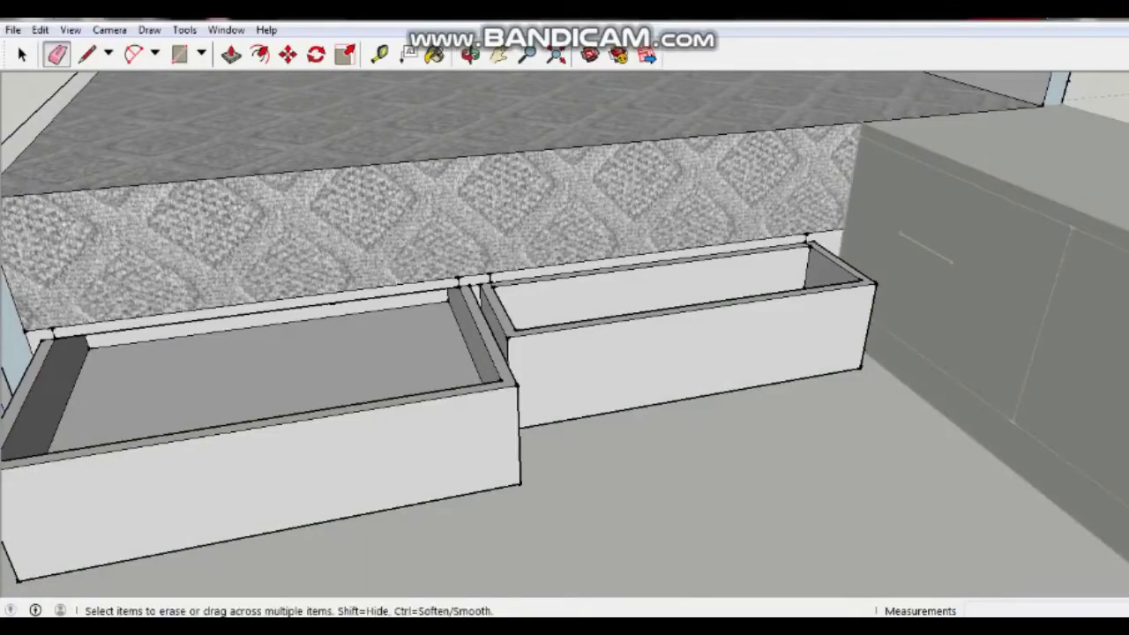
pyautogui.click(231, 55)
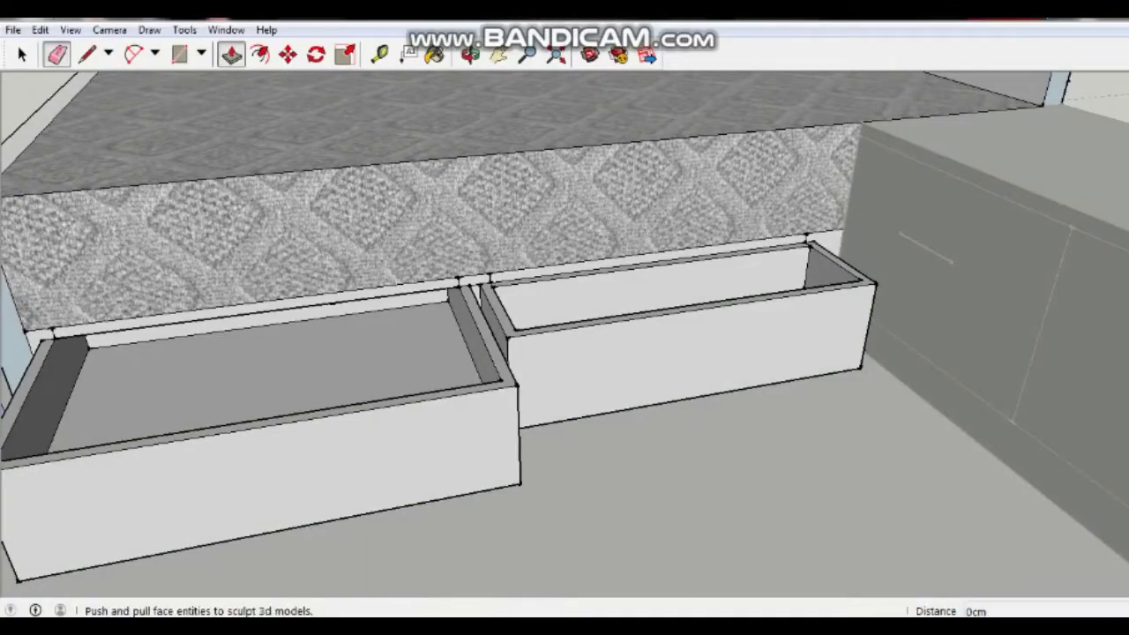
pyautogui.click(653, 291)
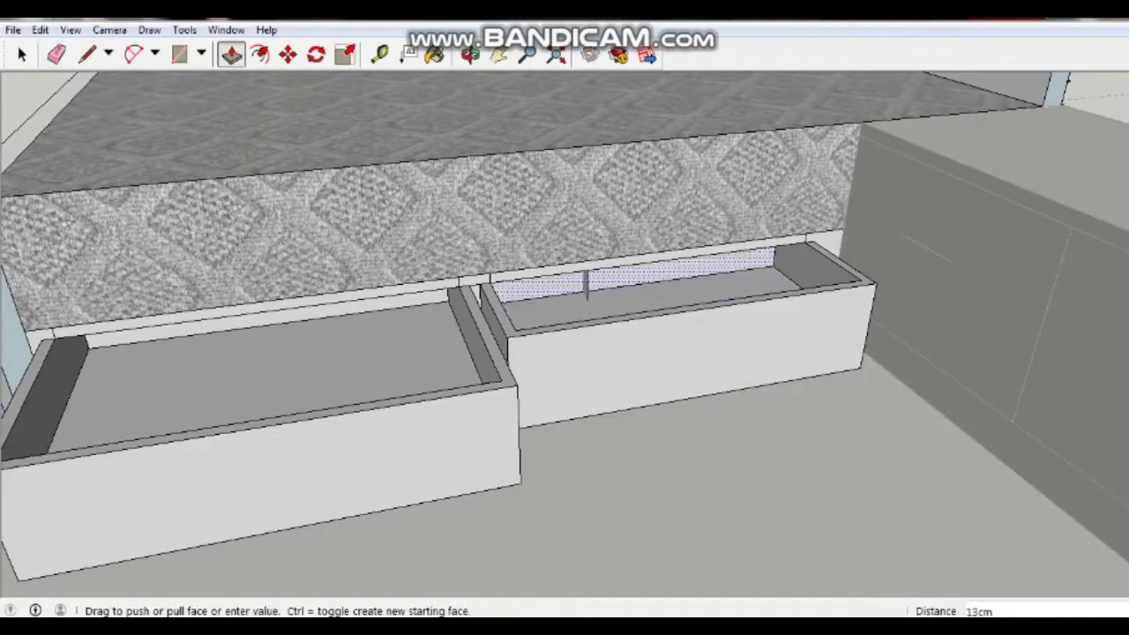
pyautogui.click(453, 306)
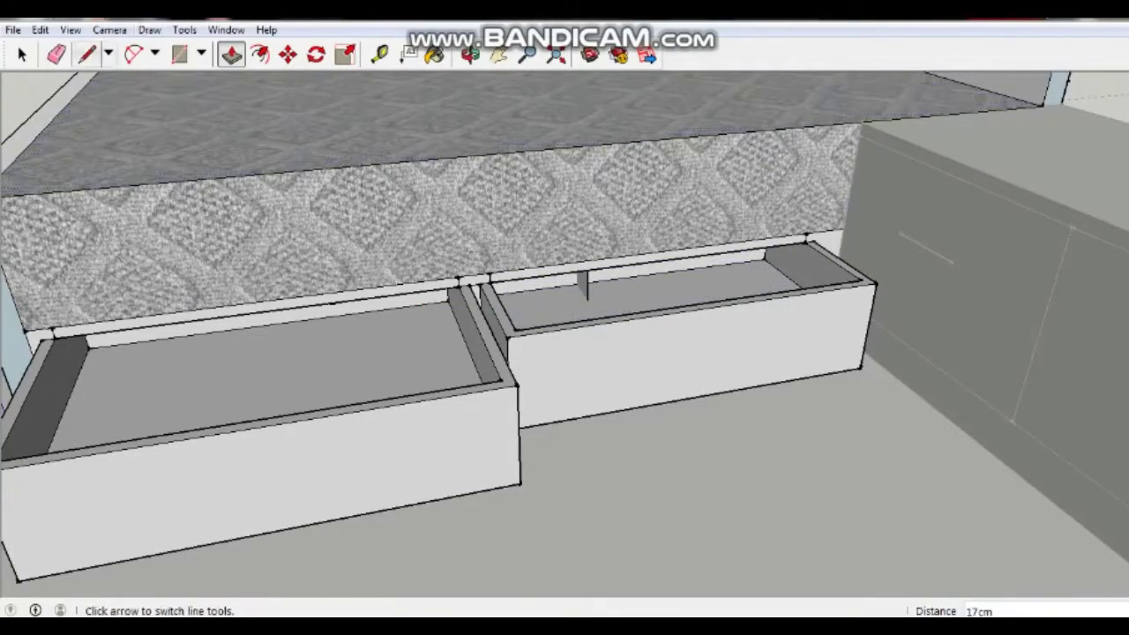
pyautogui.click(56, 54)
pyautogui.click(582, 284)
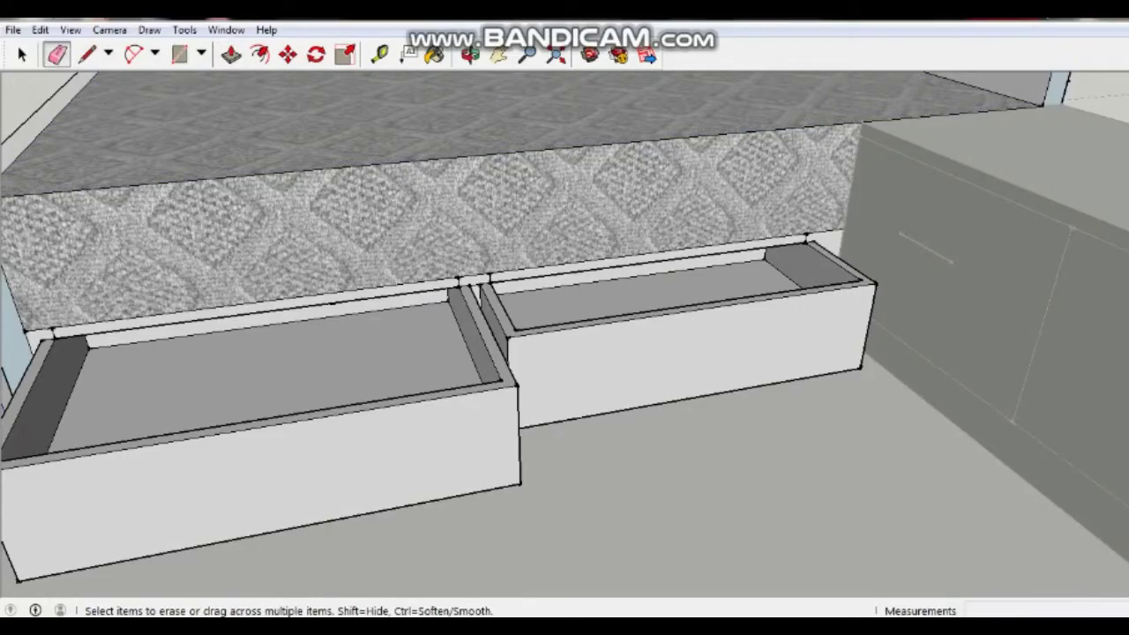
# Reorient the view over the drawers and bring up the Paint Bucket materials library.
pyautogui.scroll(2, 553, 308)
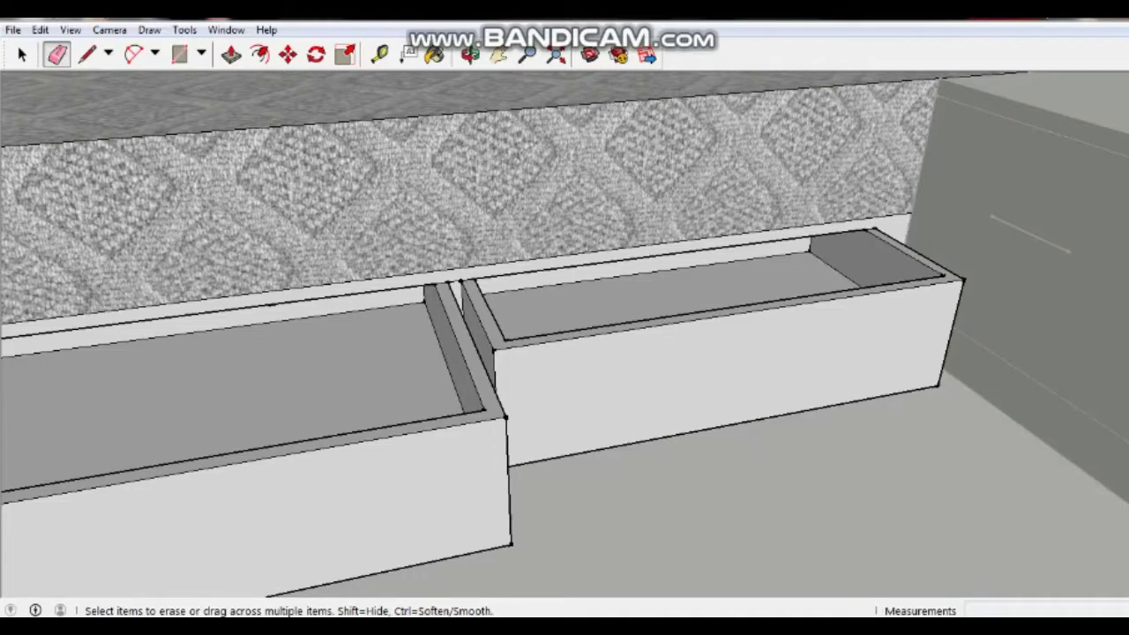
pyautogui.moveTo(564, 353); pyautogui.dragTo(529, 353, button='middle')
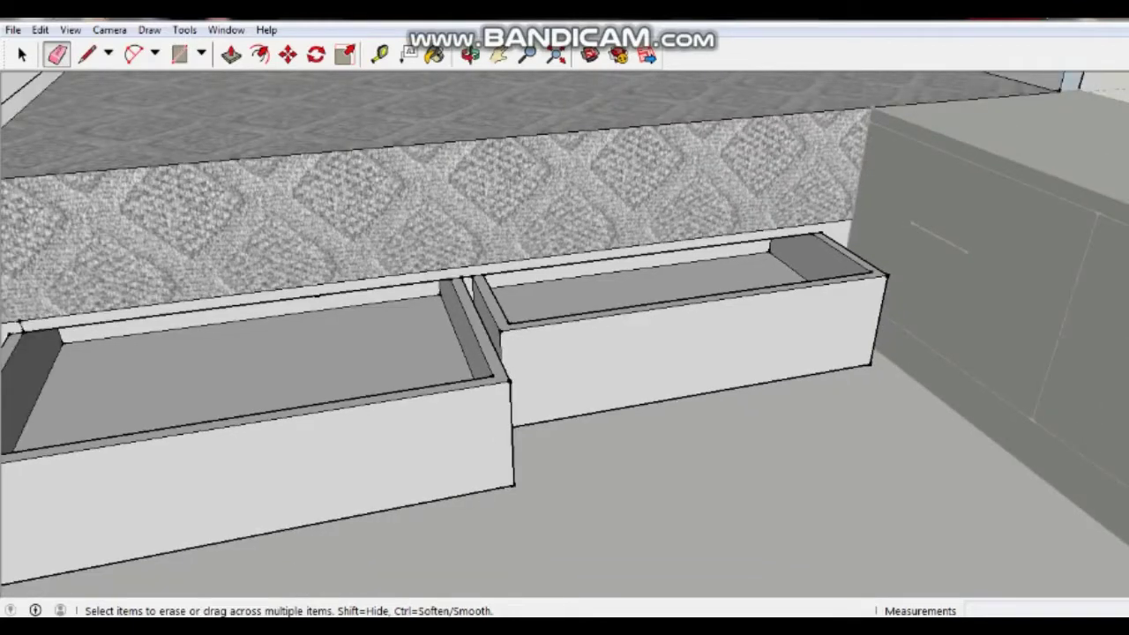
pyautogui.scroll(-2, 564, 335)
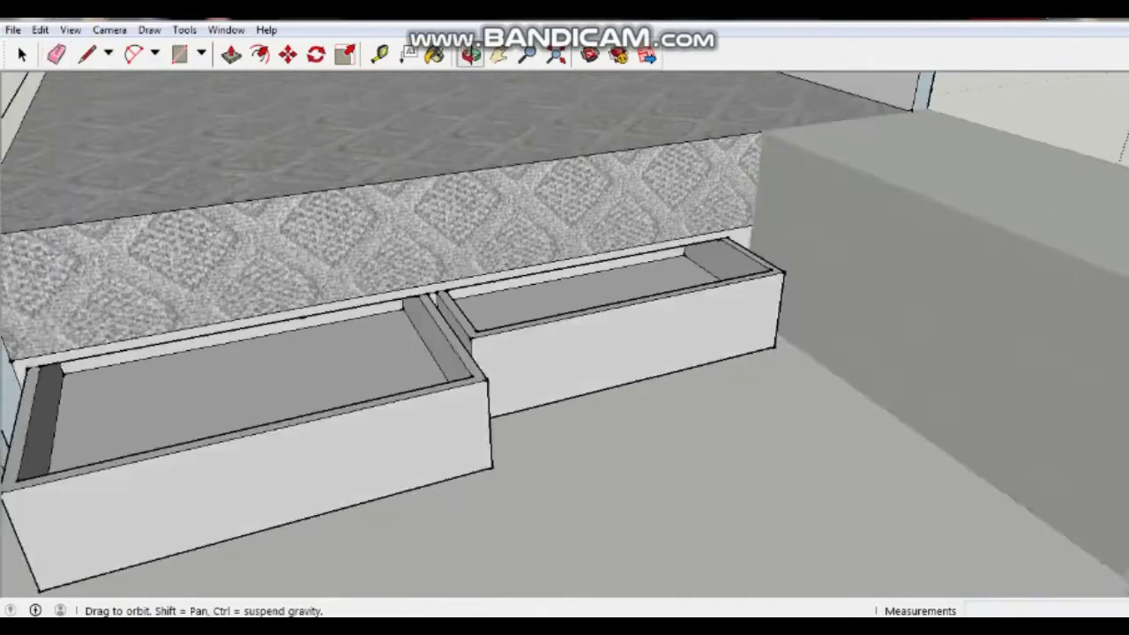
pyautogui.moveTo(564, 335)
pyautogui.mouseDown(button='middle')
pyautogui.moveTo(529, 370)
pyautogui.moveTo(547, 357)
pyautogui.moveTo(502, 369)
pyautogui.mouseUp(button='middle')
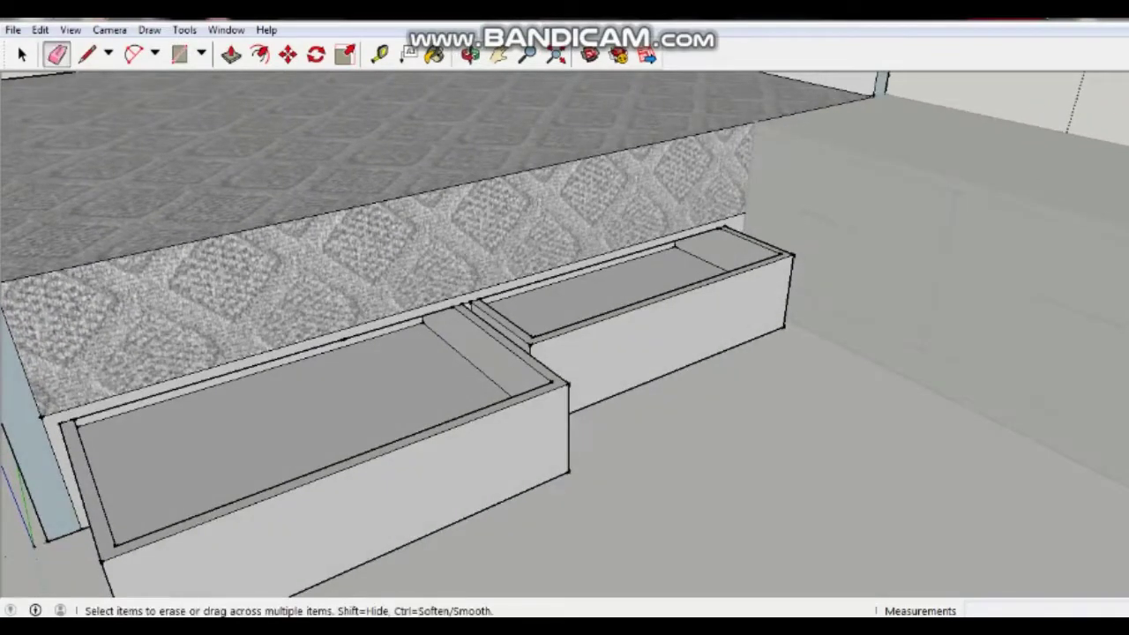
pyautogui.click(435, 55)
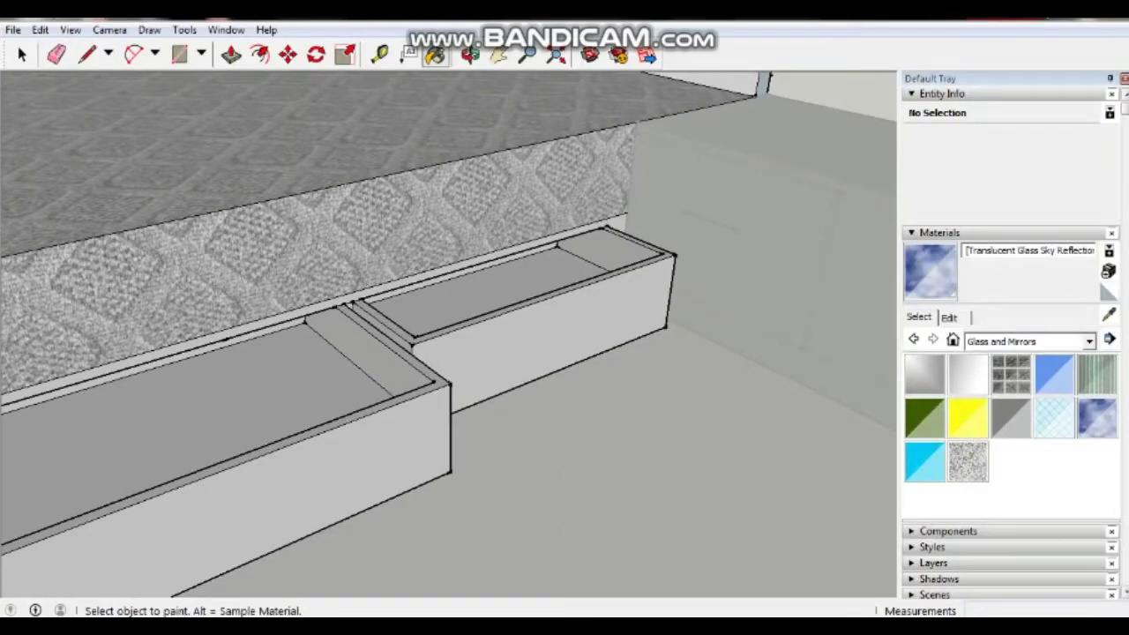
# Pick Color M08 from the Colors collection and paint the right and left drawer bottoms.
pyautogui.click(1027, 341)
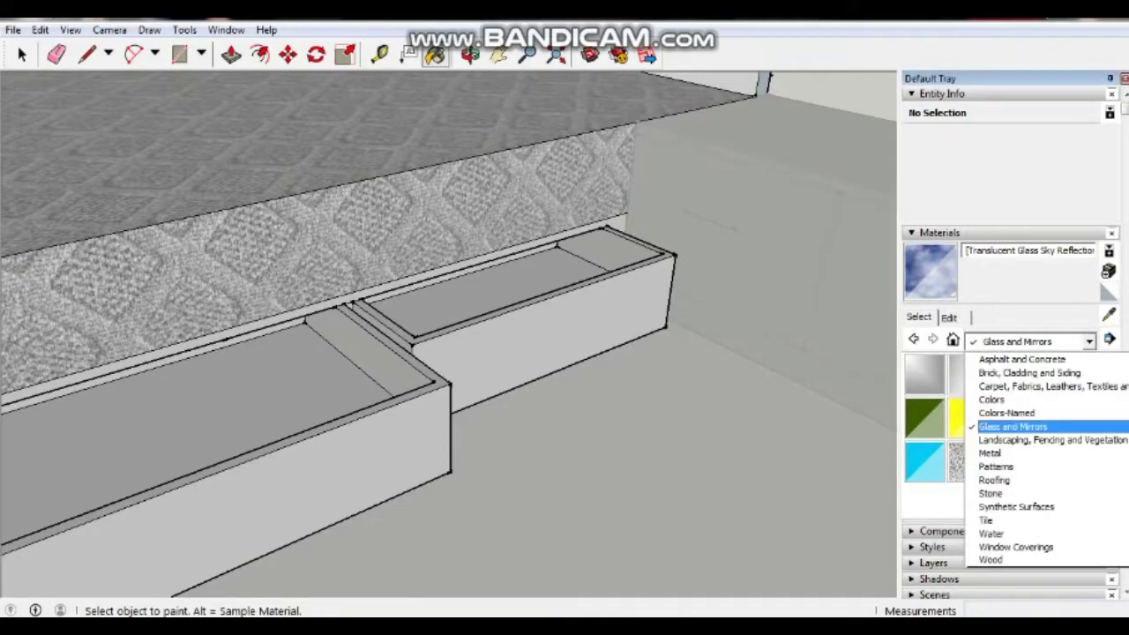
pyautogui.click(991, 399)
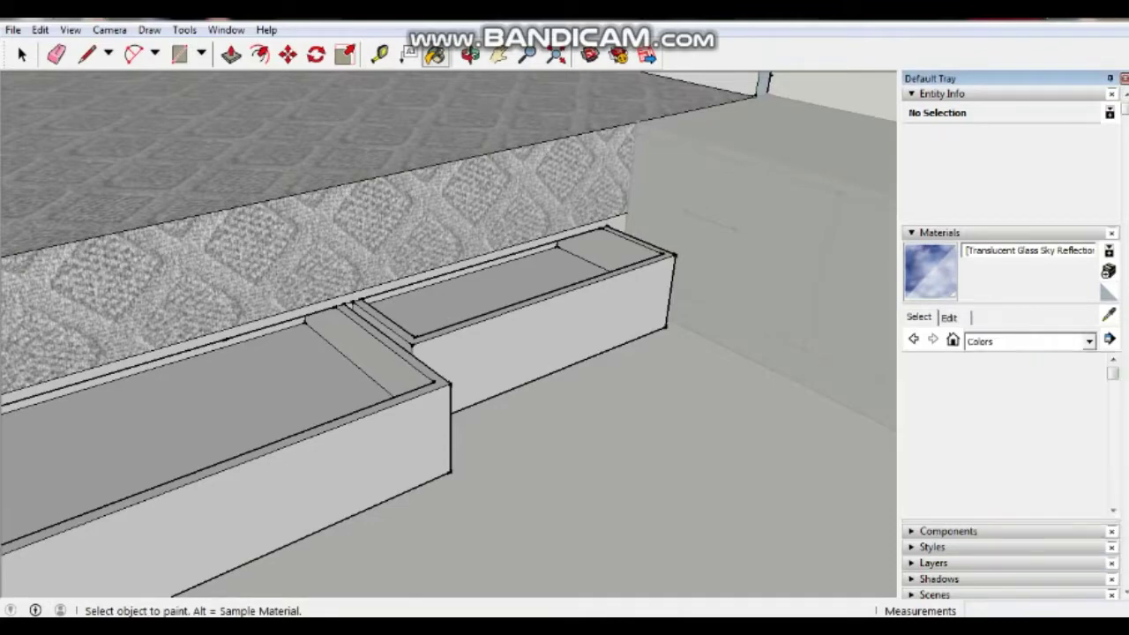
pyautogui.moveTo(1112, 373); pyautogui.dragTo(1112, 495)
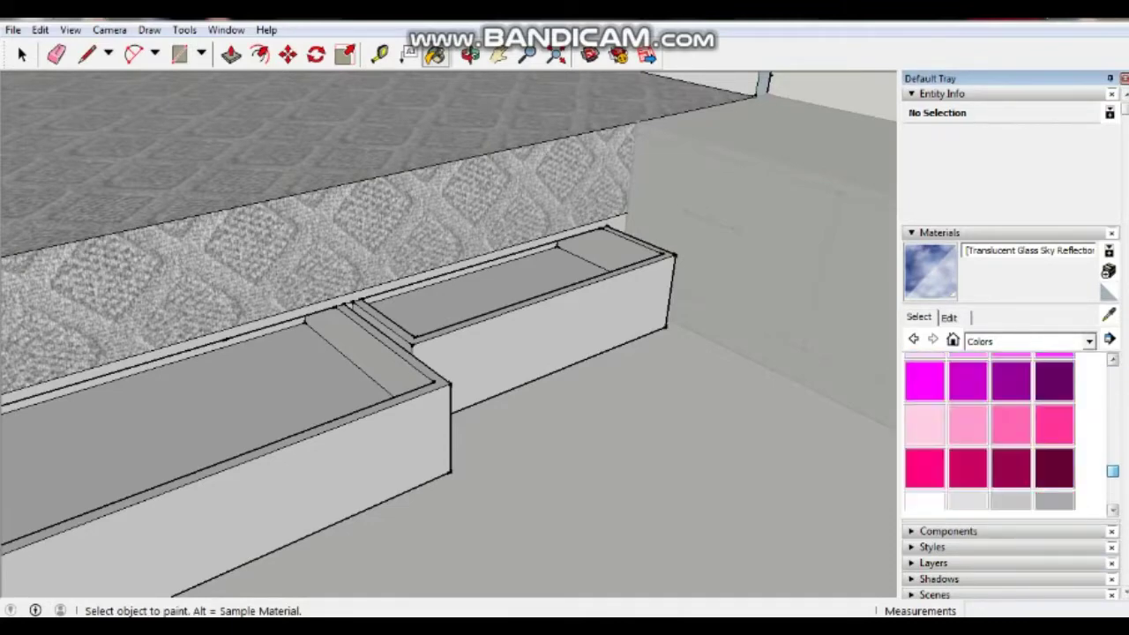
pyautogui.click(924, 390)
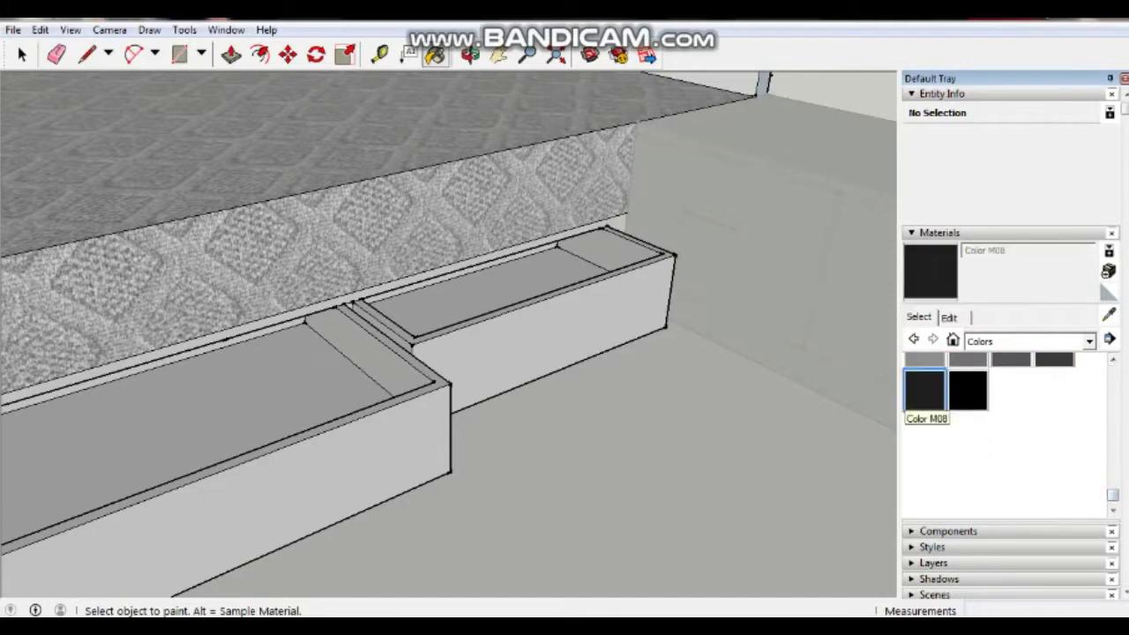
pyautogui.click(494, 291)
pyautogui.click(194, 406)
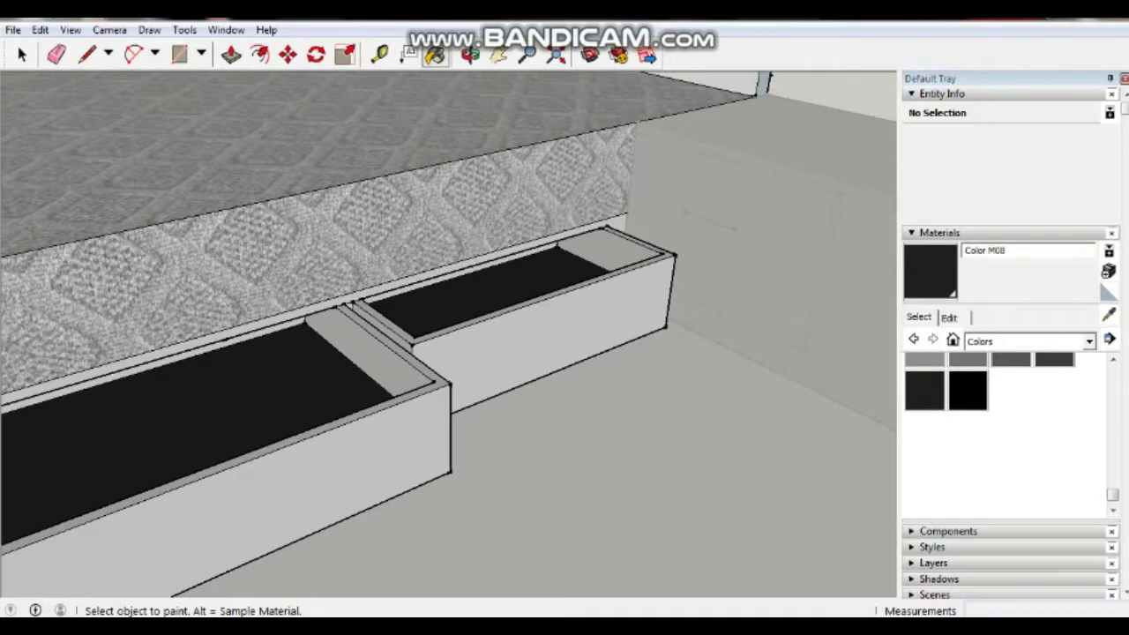
pyautogui.press('space')
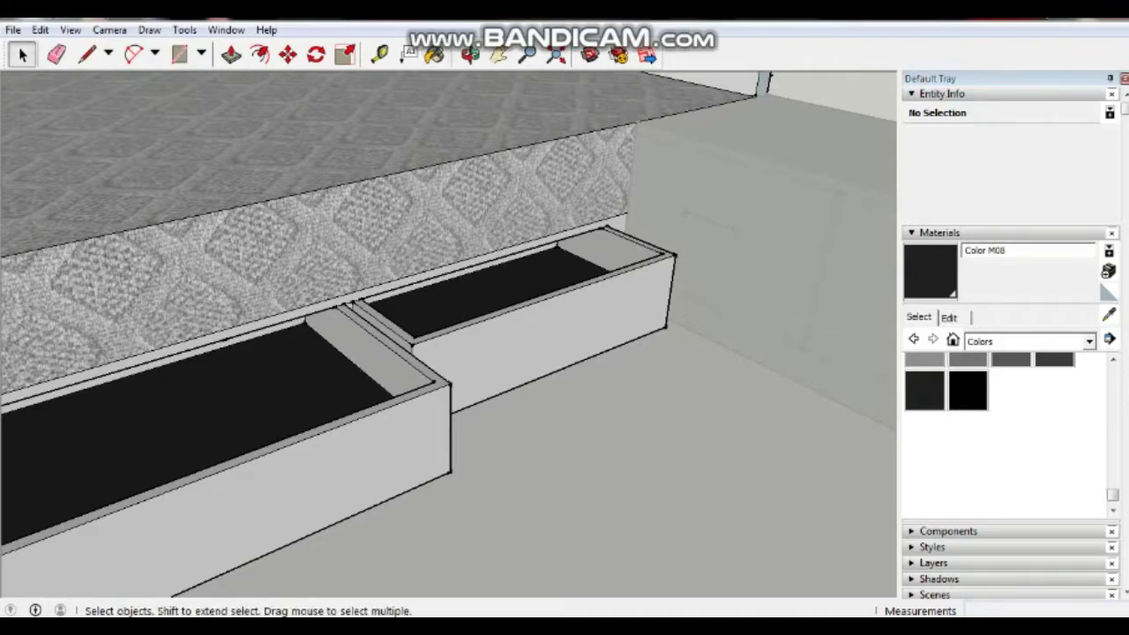
pyautogui.scroll(-2, 424, 335)
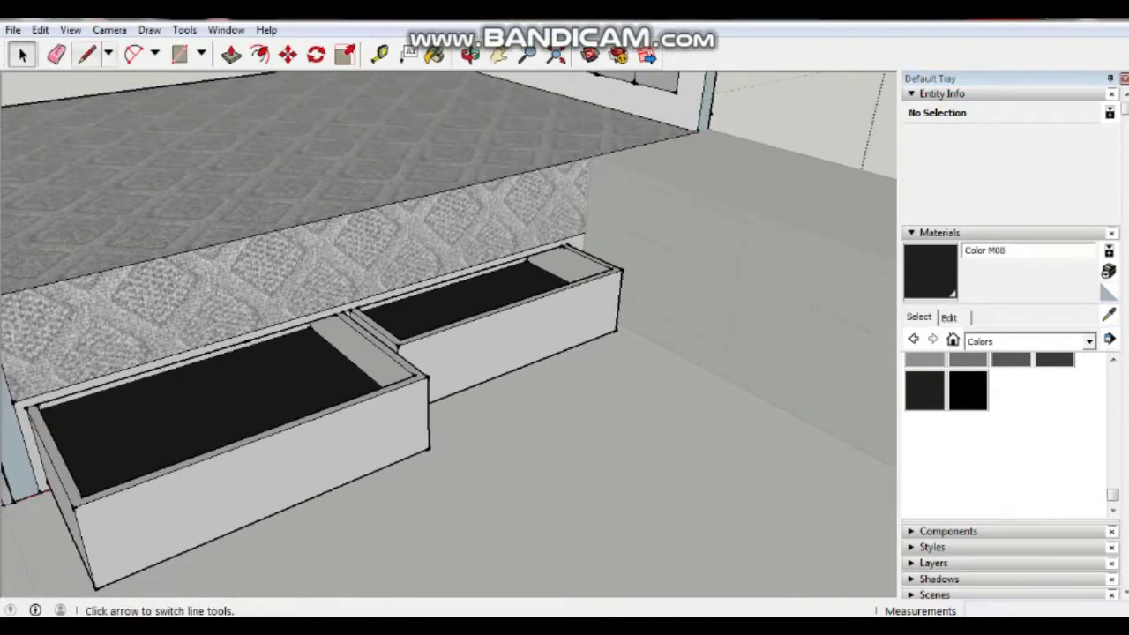
# Draw a short handle line across the right drawer front, then the left drawer front.
pyautogui.click(87, 54)
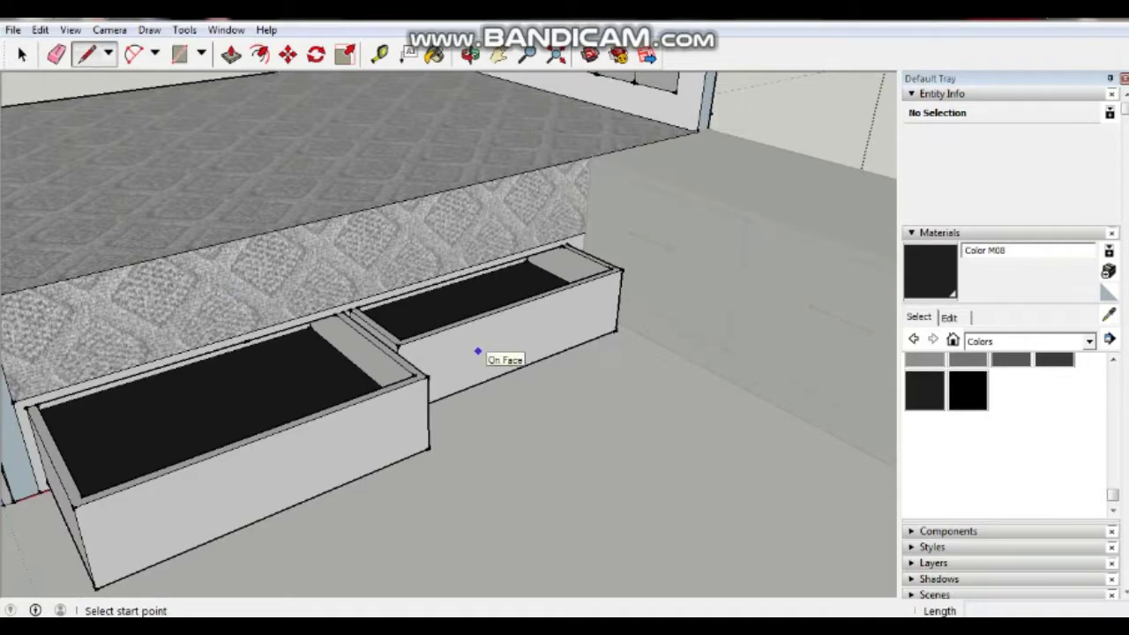
pyautogui.click(488, 347)
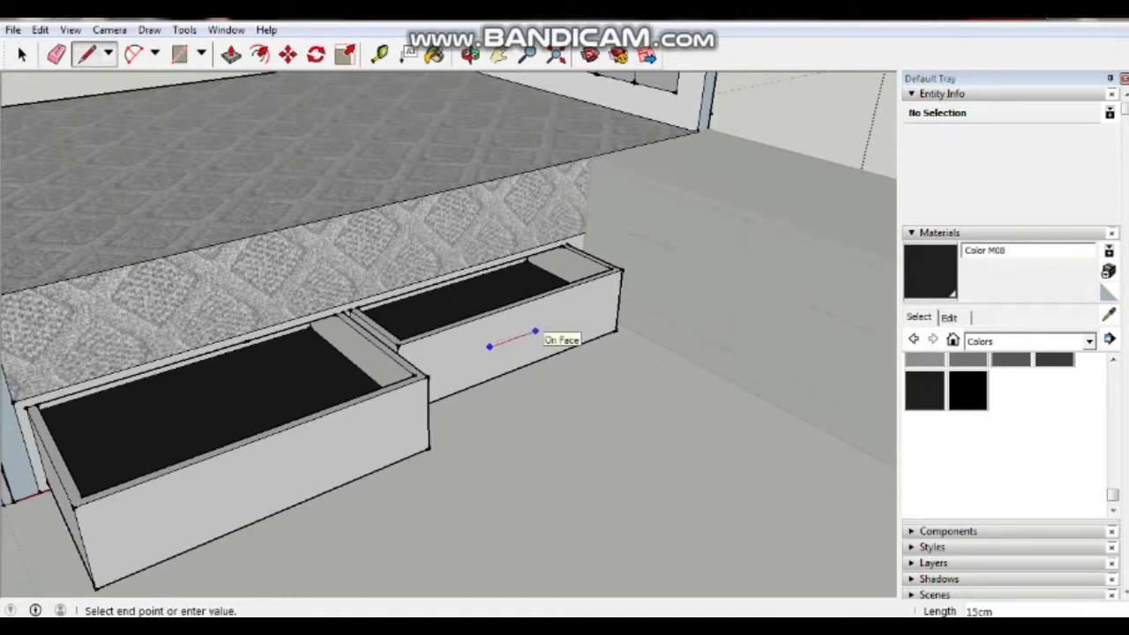
pyautogui.click(535, 331)
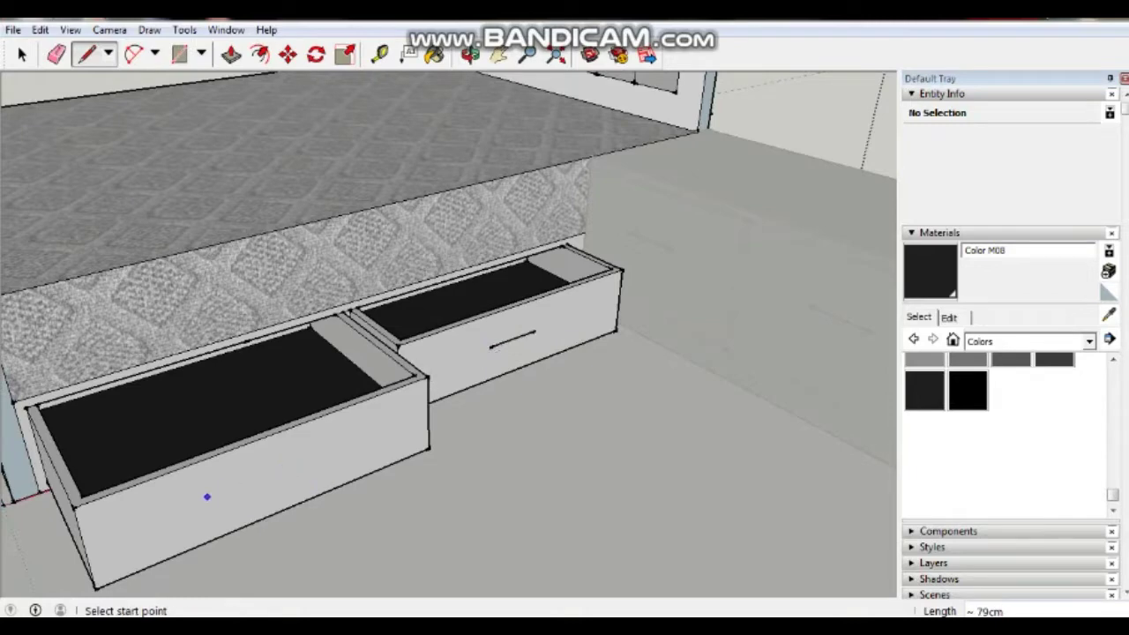
pyautogui.click(203, 497)
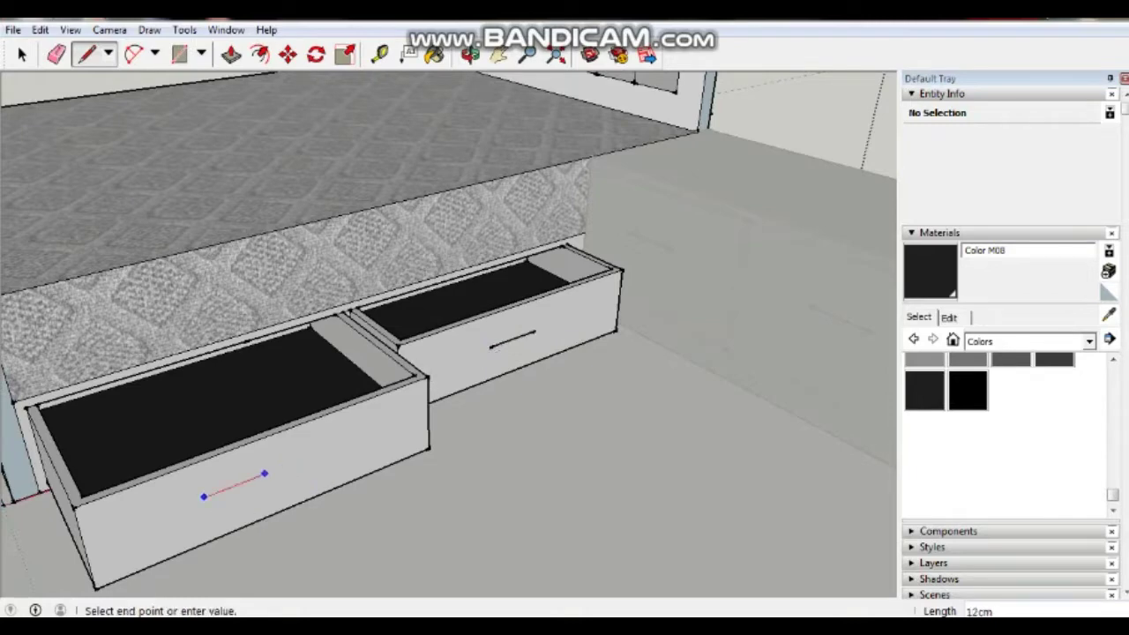
pyautogui.press('Escape')
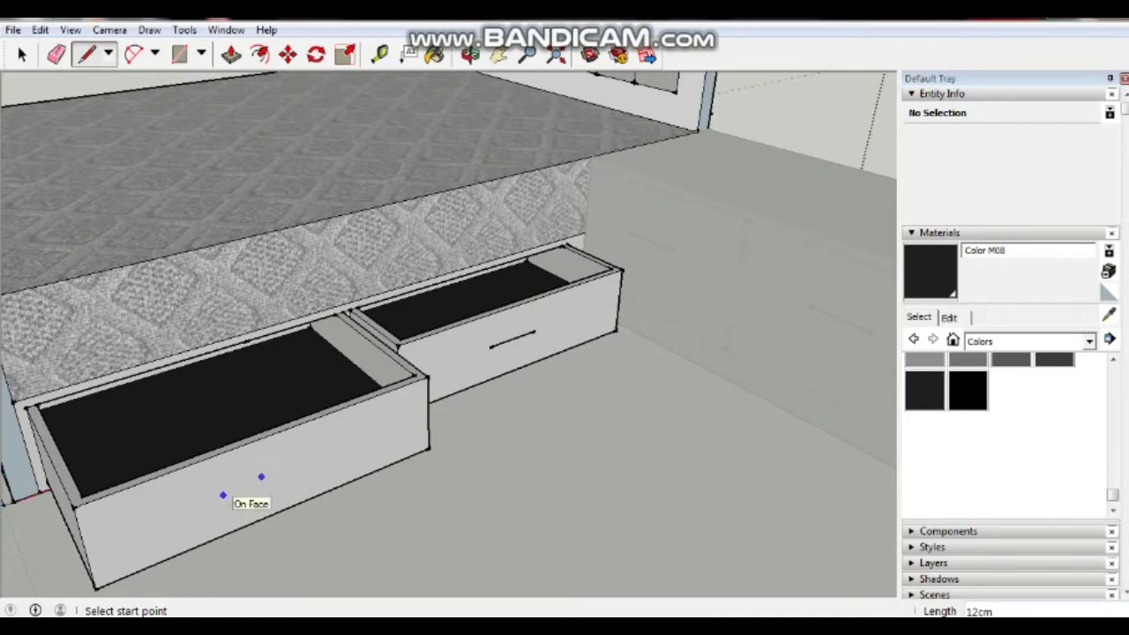
pyautogui.click(227, 494)
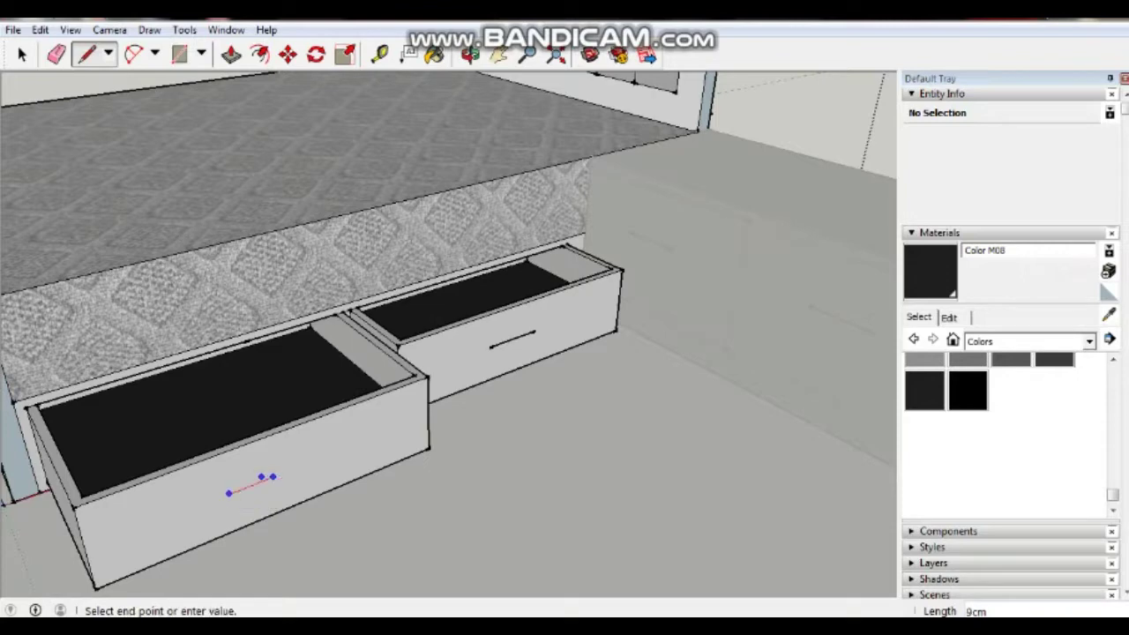
pyautogui.click(281, 474)
pyautogui.press('Escape')
pyautogui.scroll(-2, 500, 474)
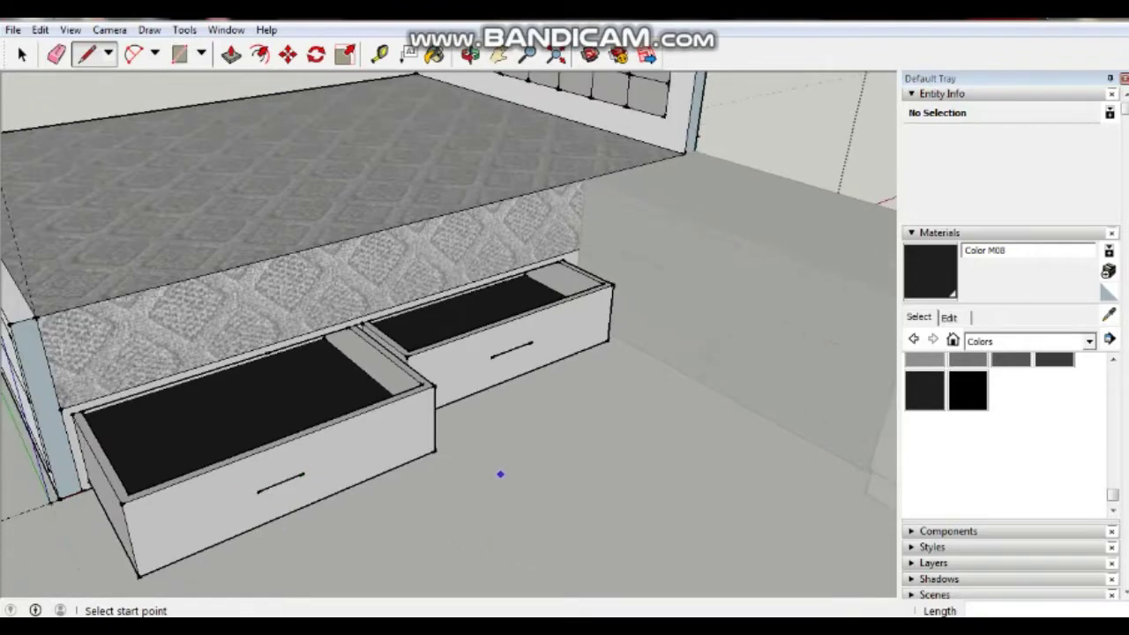
pyautogui.scroll(-2, 500, 449)
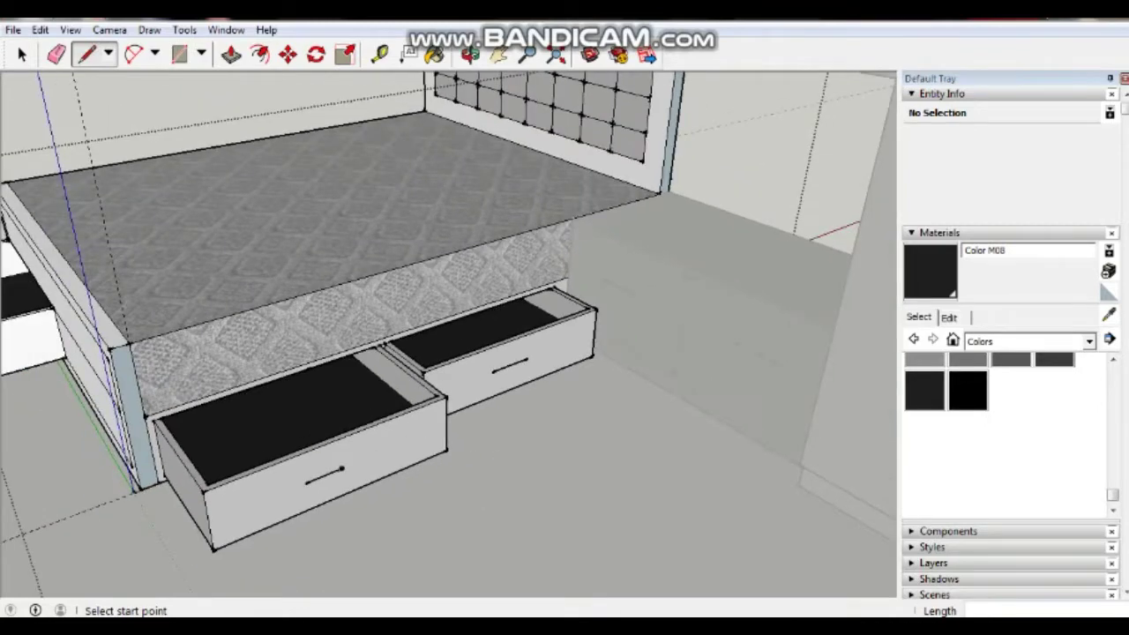
pyautogui.press('space')
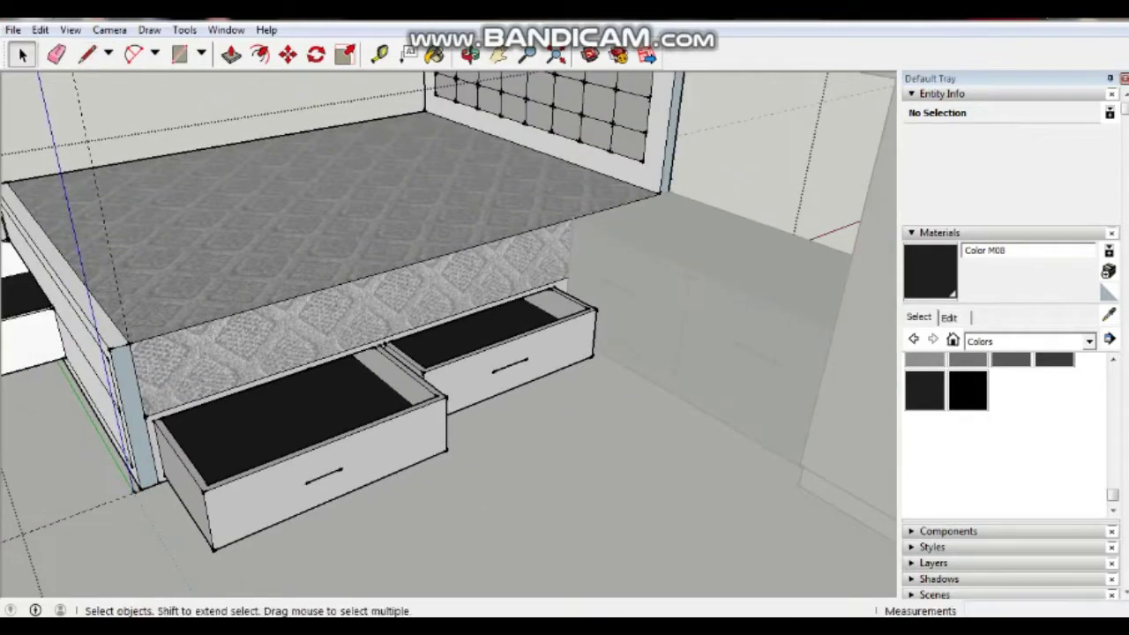
pyautogui.moveTo(441, 353); pyautogui.dragTo(546, 379, button='middle')
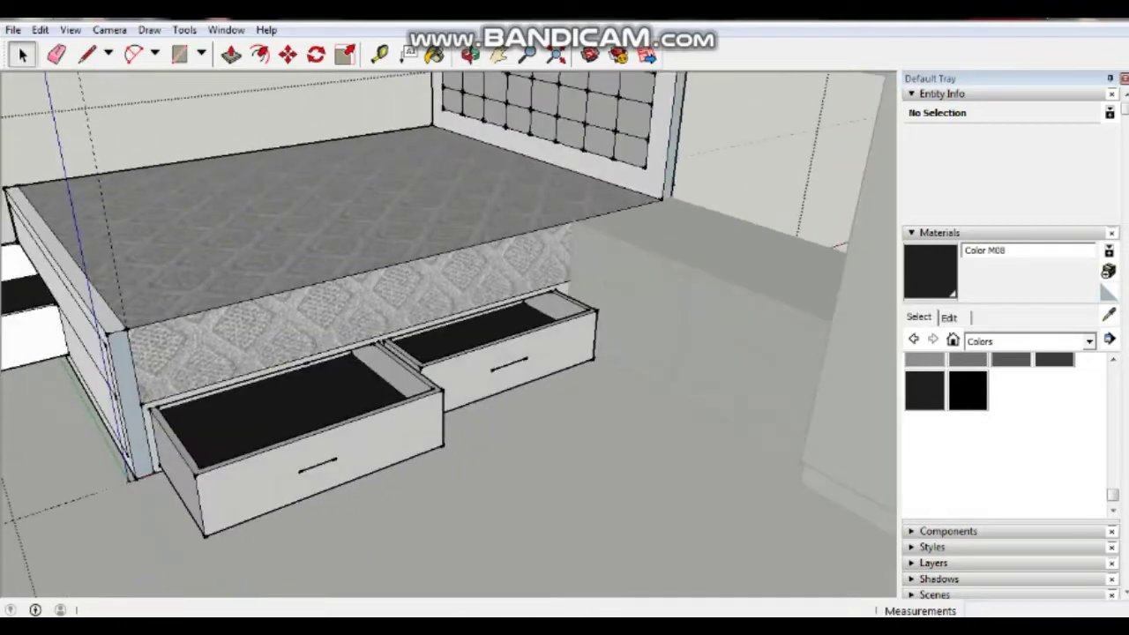
pyautogui.moveTo(441, 353); pyautogui.dragTo(468, 335, button='middle')
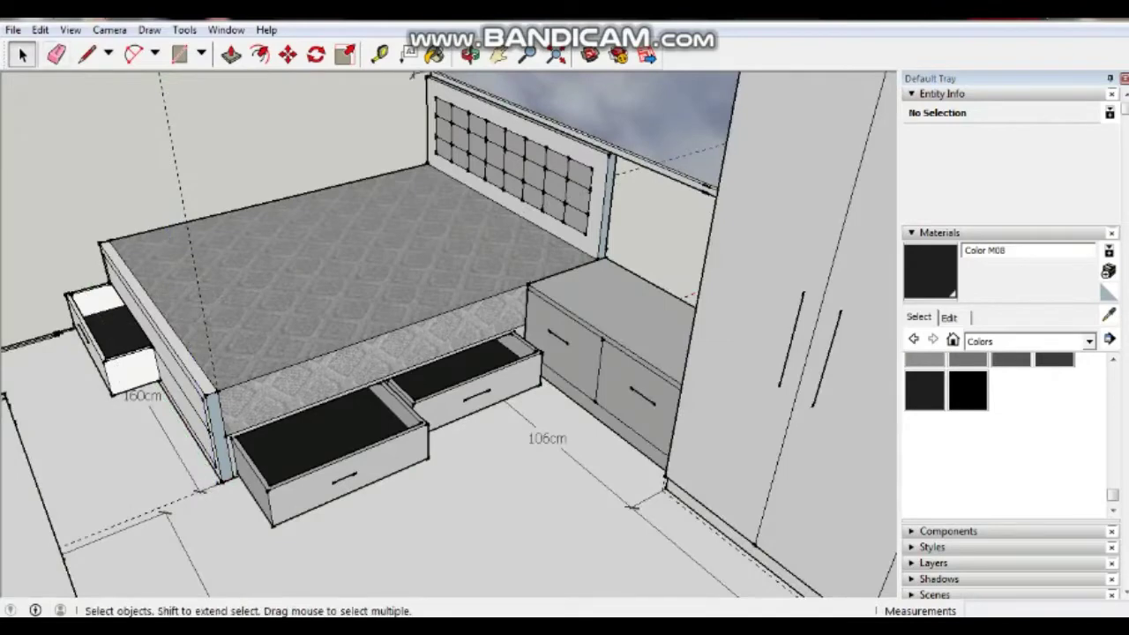
pyautogui.click(13, 29)
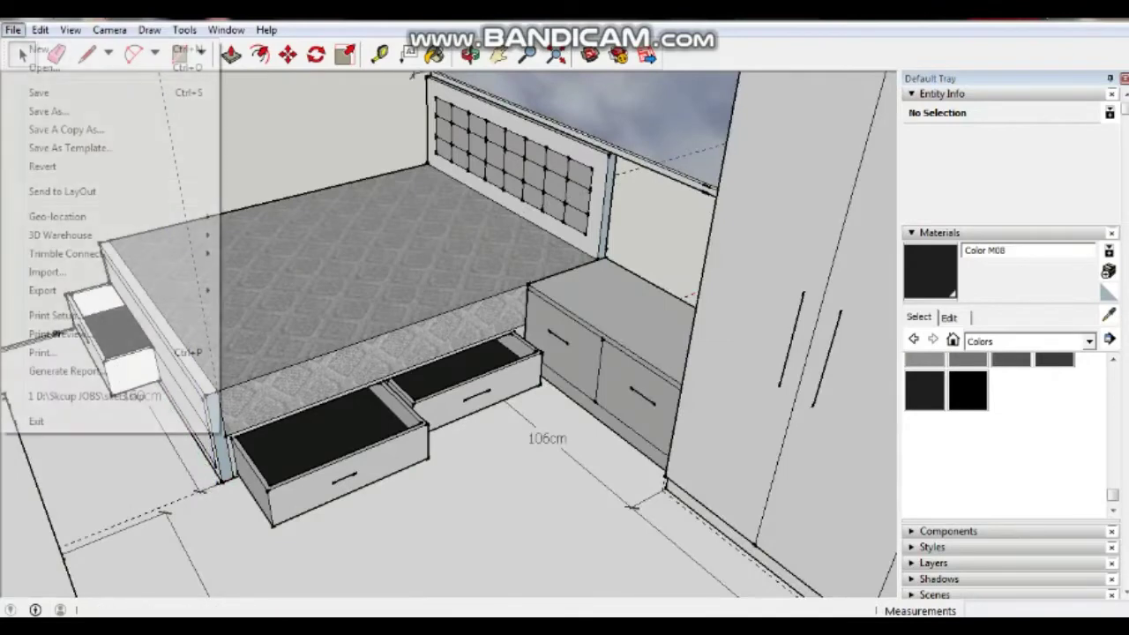
pyautogui.click(39, 88)
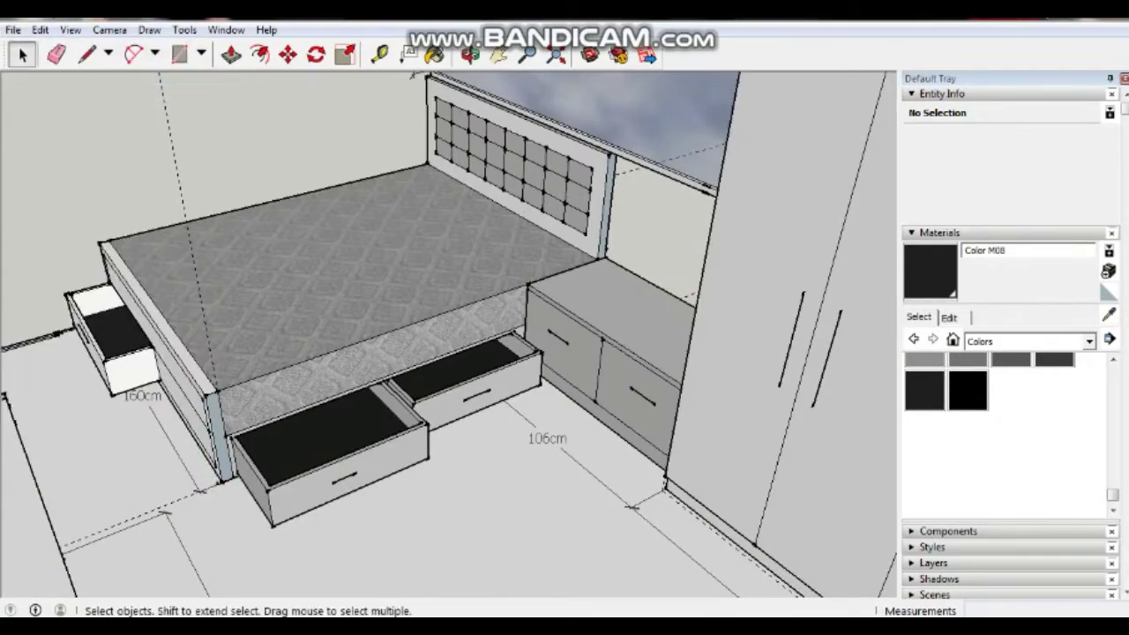
pyautogui.moveTo(411, 75); pyautogui.dragTo(314, 92, button='middle')
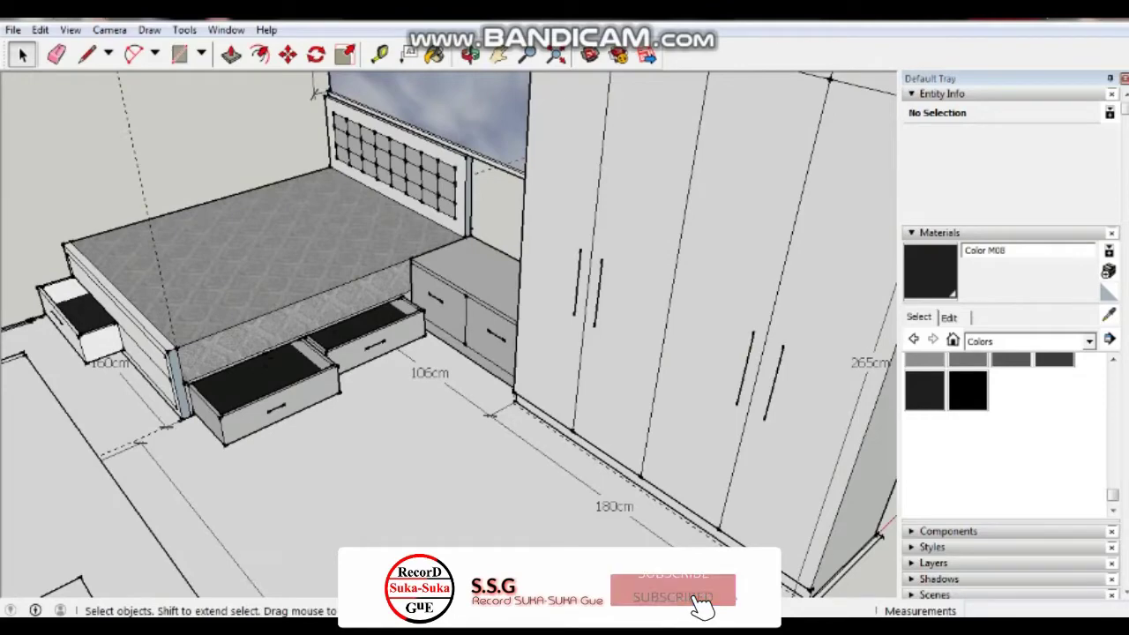
pyautogui.middleClick(316, 93)
pyautogui.moveTo(316, 93)
pyautogui.mouseDown(button='middle')
pyautogui.moveTo(261, 110)
pyautogui.moveTo(266, 120)
pyautogui.moveTo(445, 128)
pyautogui.mouseUp(button='middle')
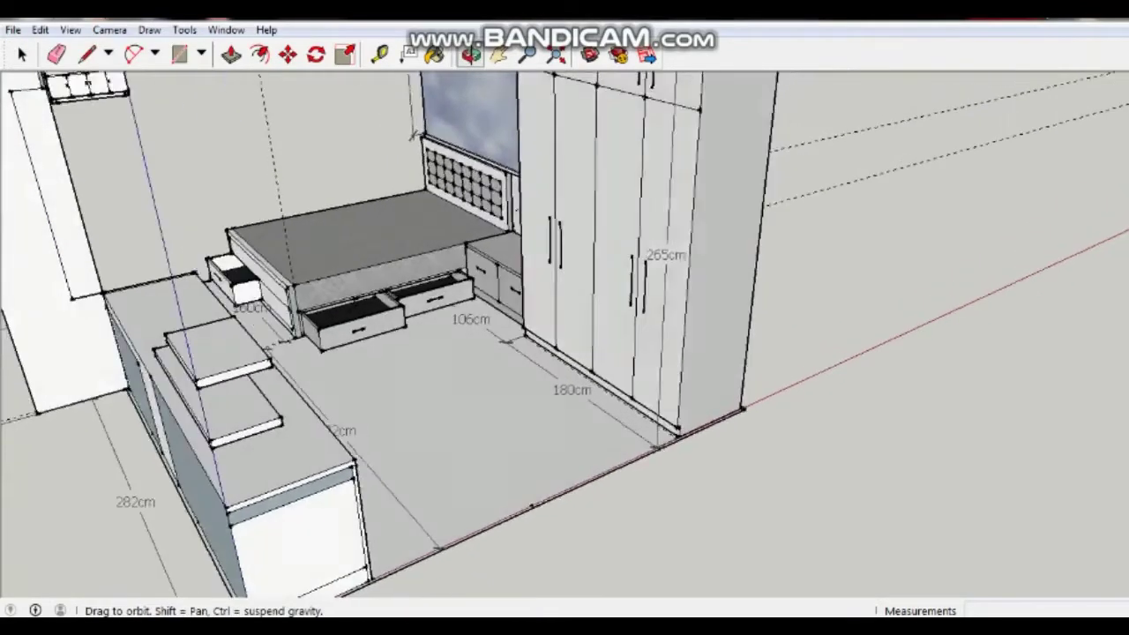
pyautogui.moveTo(445, 128)
pyautogui.mouseDown(button='middle')
pyautogui.moveTo(465, 121)
pyautogui.moveTo(409, 138)
pyautogui.mouseUp(button='middle')
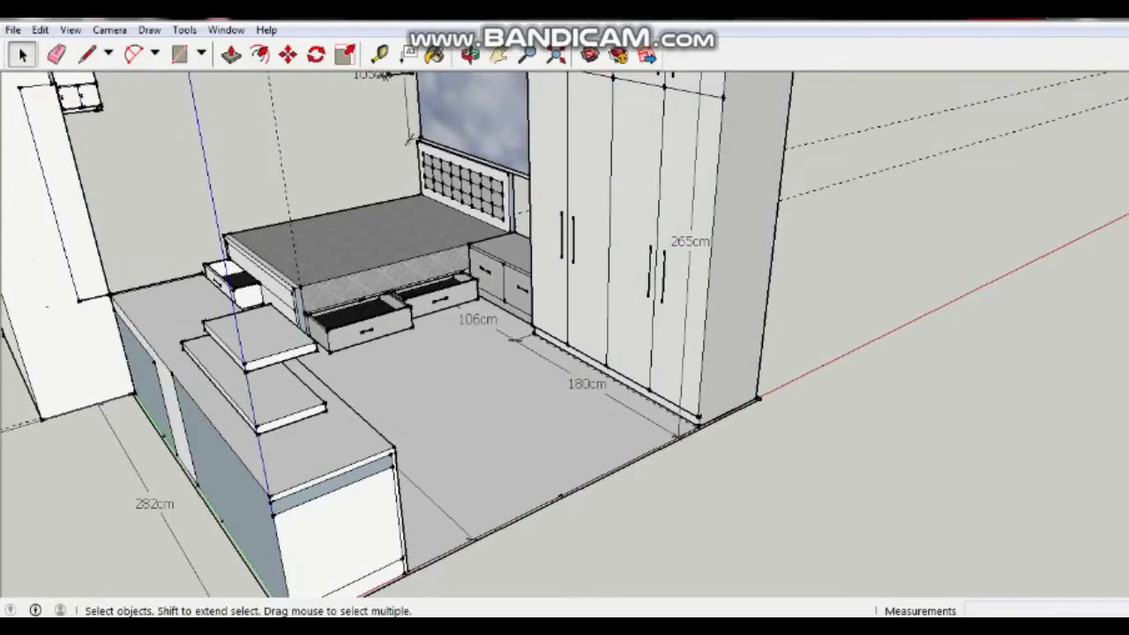
pyautogui.moveTo(408, 139); pyautogui.dragTo(423, 132, button='middle')
pyautogui.scroll(2, 529, 352)
pyautogui.scroll(2, 529, 353)
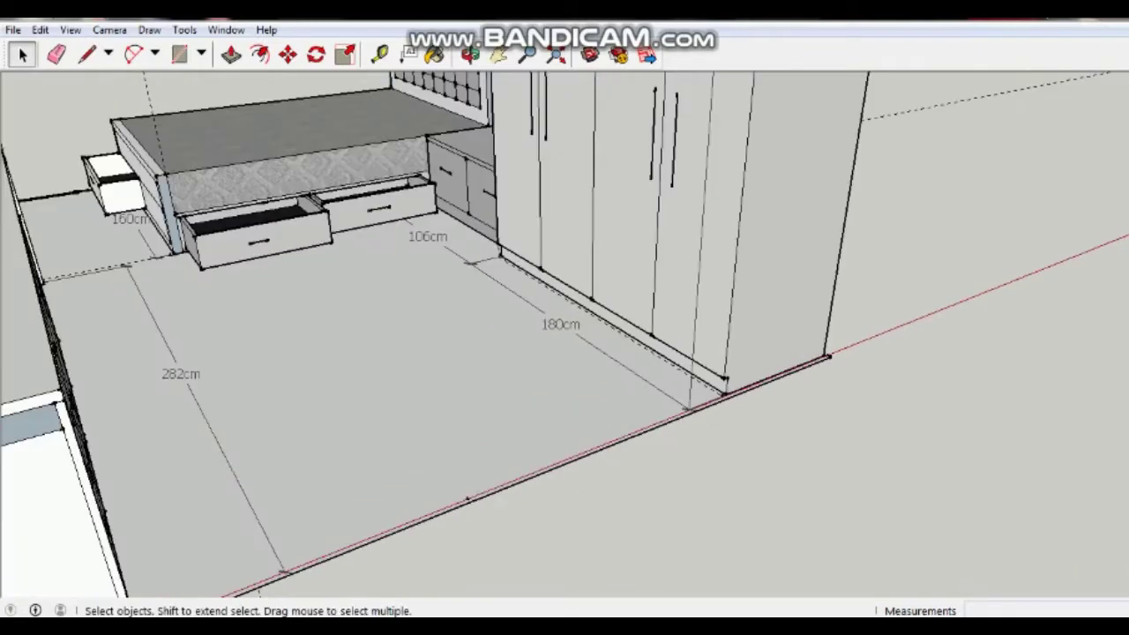
pyautogui.moveTo(564, 353); pyautogui.dragTo(547, 353, button='middle')
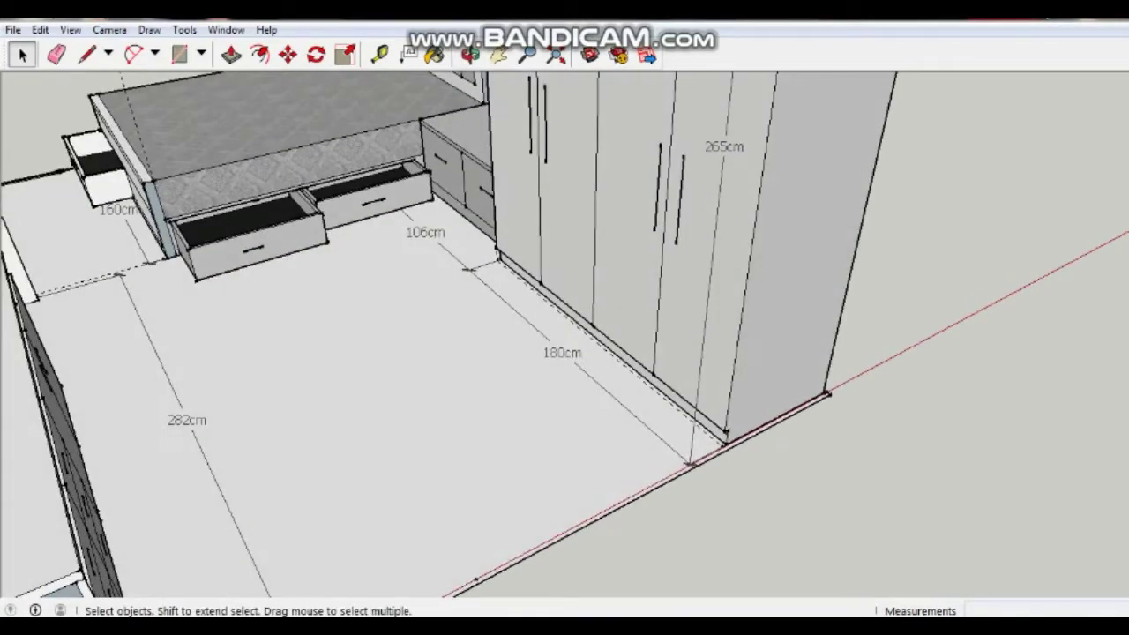
# Open the wall base group and pull its thin strip upward into a tall panel.
pyautogui.click(230, 54)
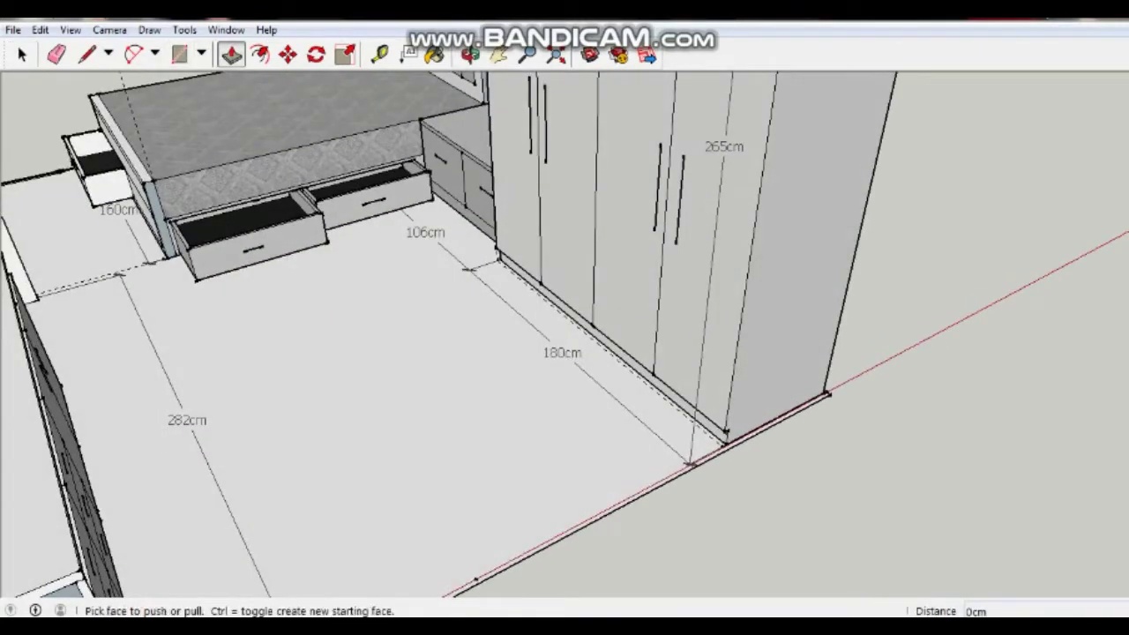
pyautogui.scroll(2, 784, 437)
pyautogui.scroll(2, 785, 436)
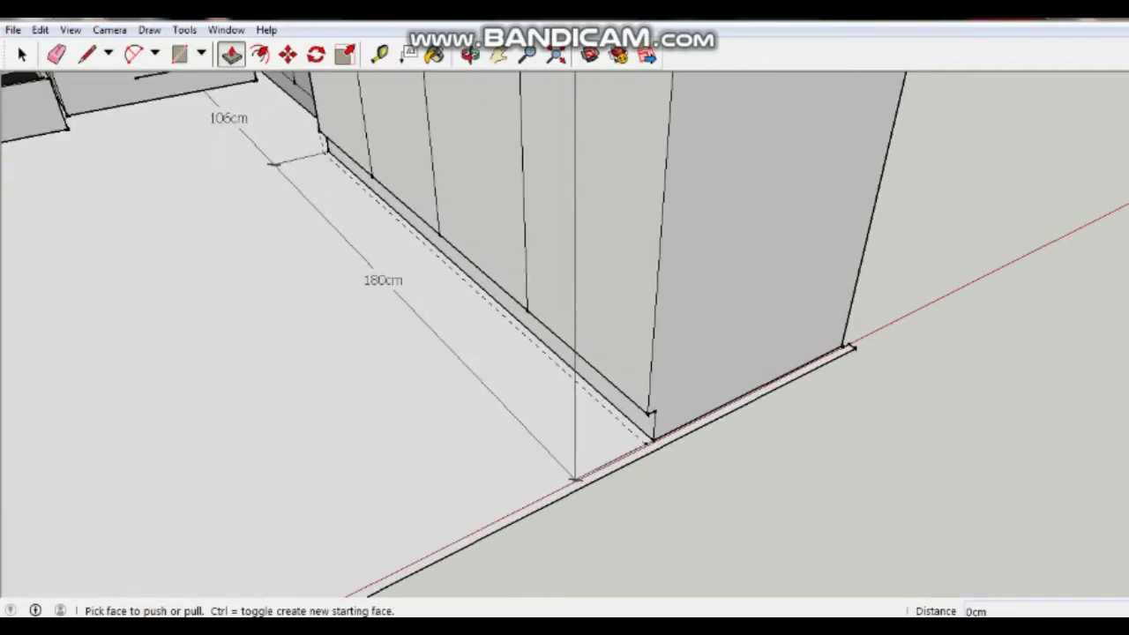
pyautogui.press('space')
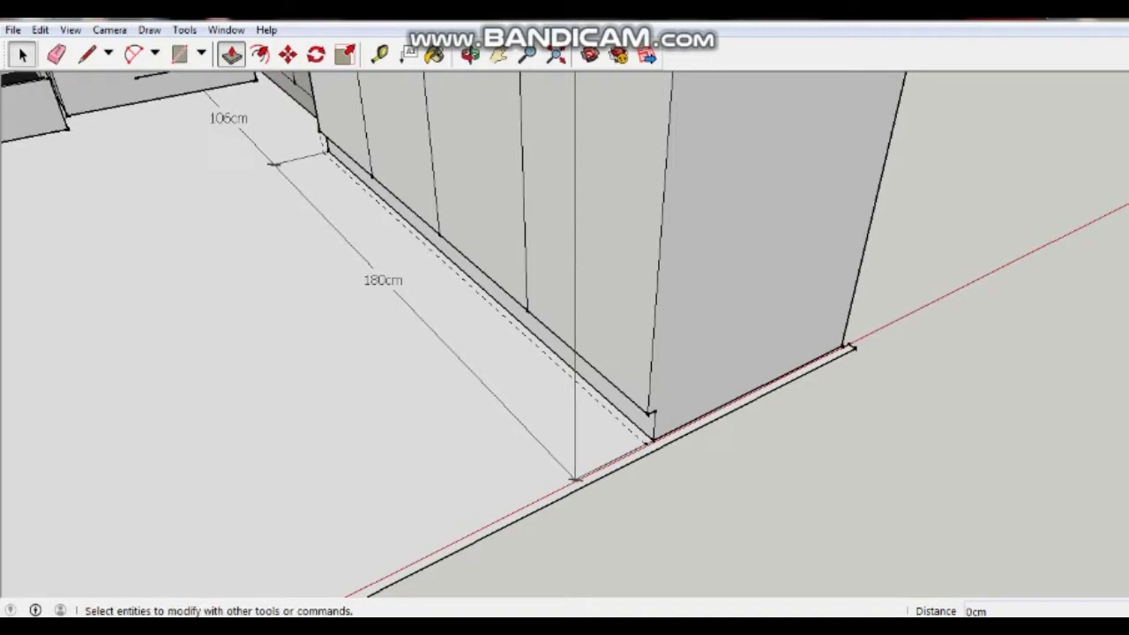
pyautogui.doubleClick(846, 348)
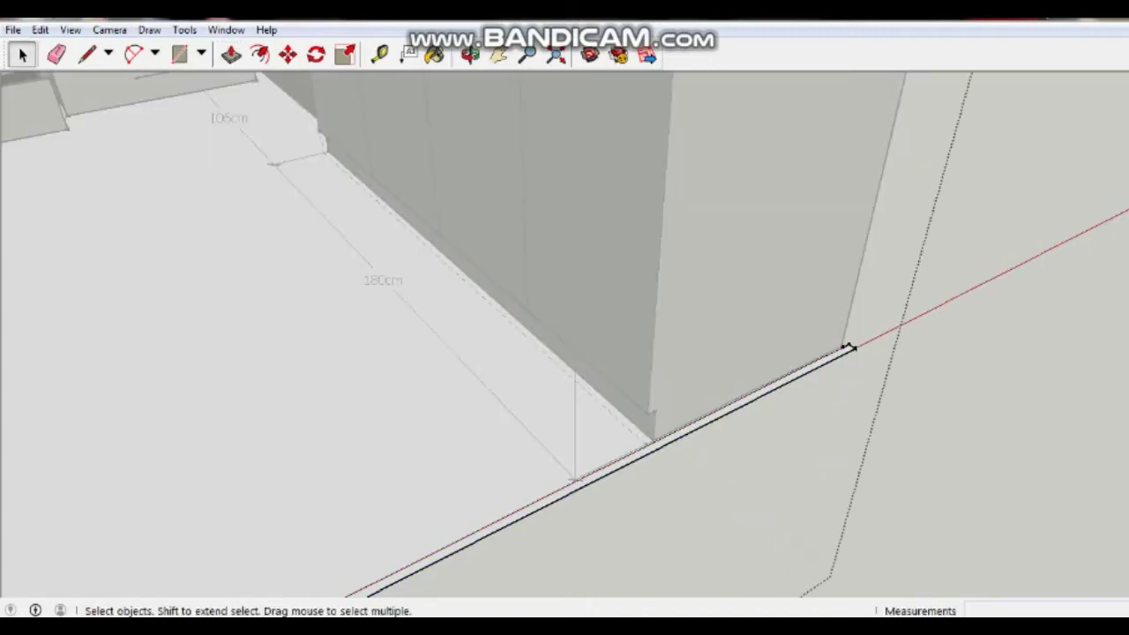
pyautogui.press('b')
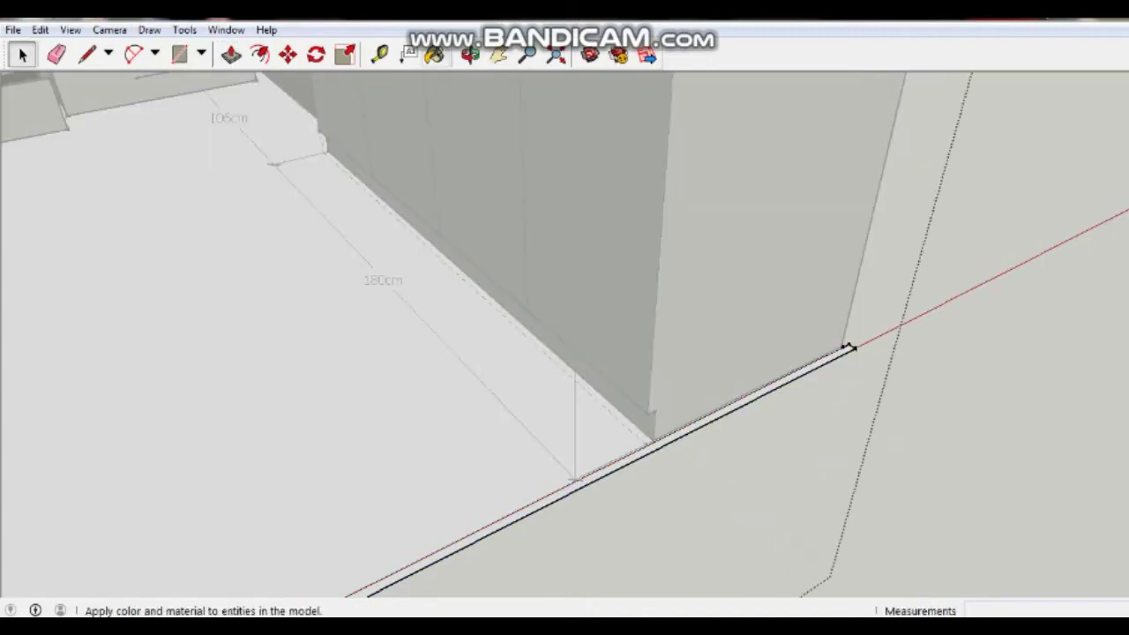
pyautogui.press('space')
pyautogui.press('p')
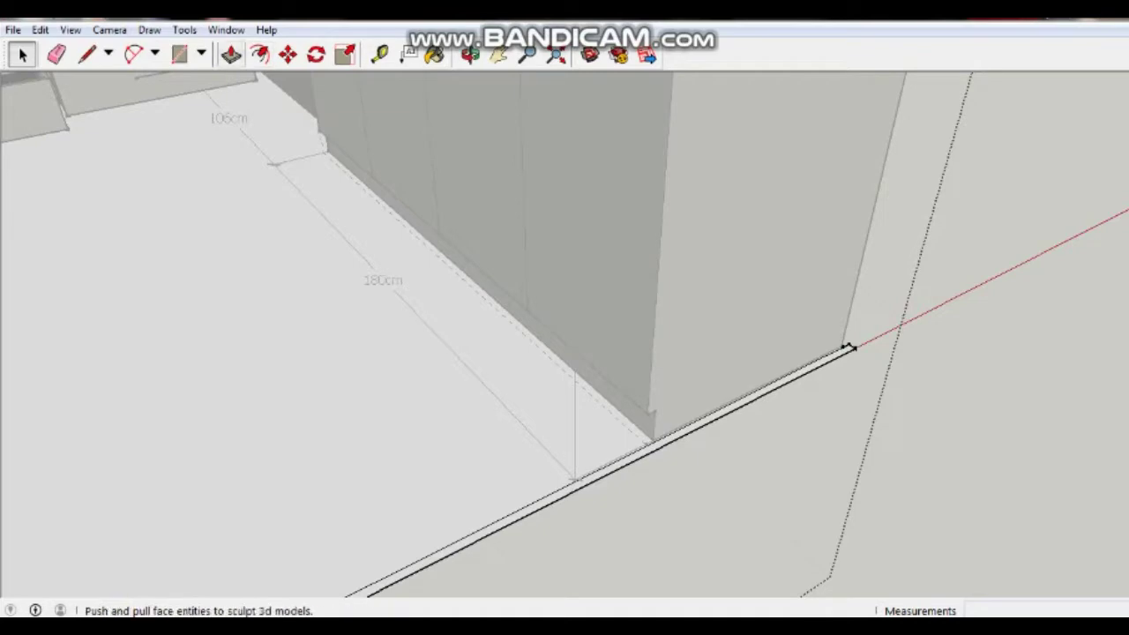
pyautogui.moveTo(847, 348); pyautogui.dragTo(882, 226)
pyautogui.moveTo(881, 226)
pyautogui.mouseDown(button='middle')
pyautogui.moveTo(882, 177)
pyautogui.moveTo(718, 86)
pyautogui.mouseUp(button='middle')
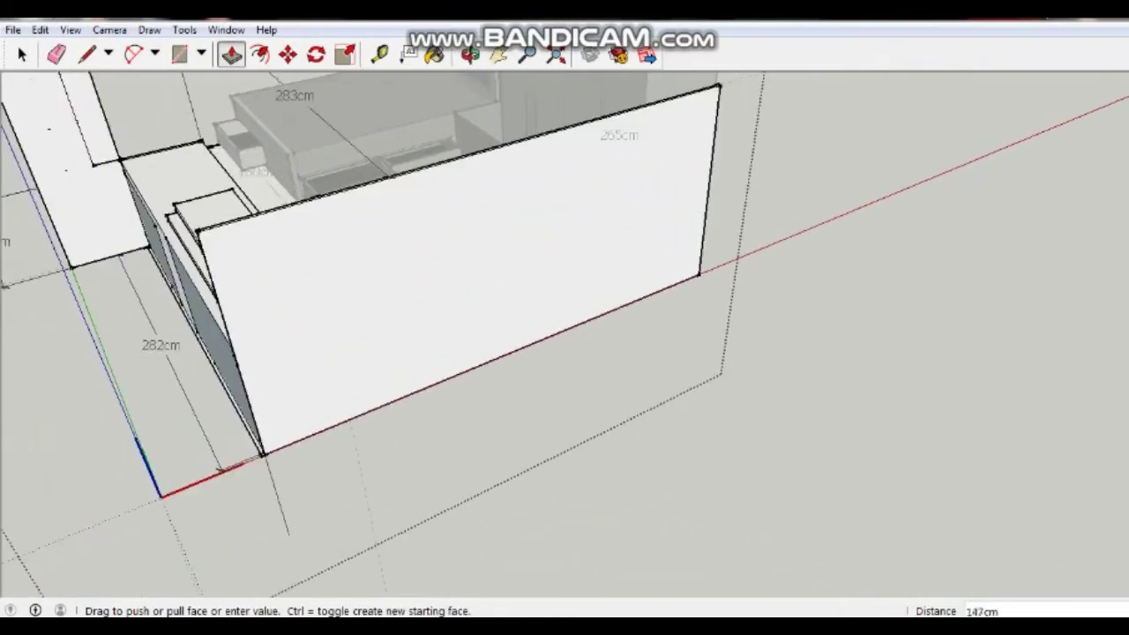
# Reframe the view and push the low wall's top face up to 265cm at the wardrobe top.
pyautogui.scroll(-3, 564, 265)
pyautogui.click(498, 55)
pyautogui.moveTo(529, 264); pyautogui.dragTo(529, 317)
pyautogui.scroll(3, 565, 335)
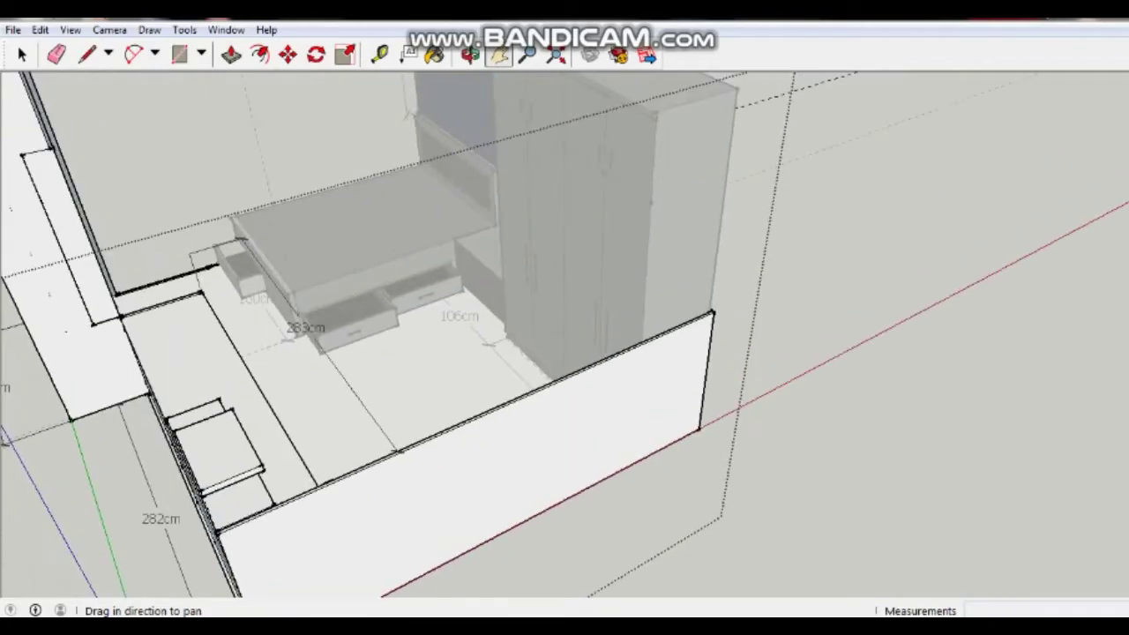
pyautogui.moveTo(565, 265); pyautogui.dragTo(564, 317, button='middle')
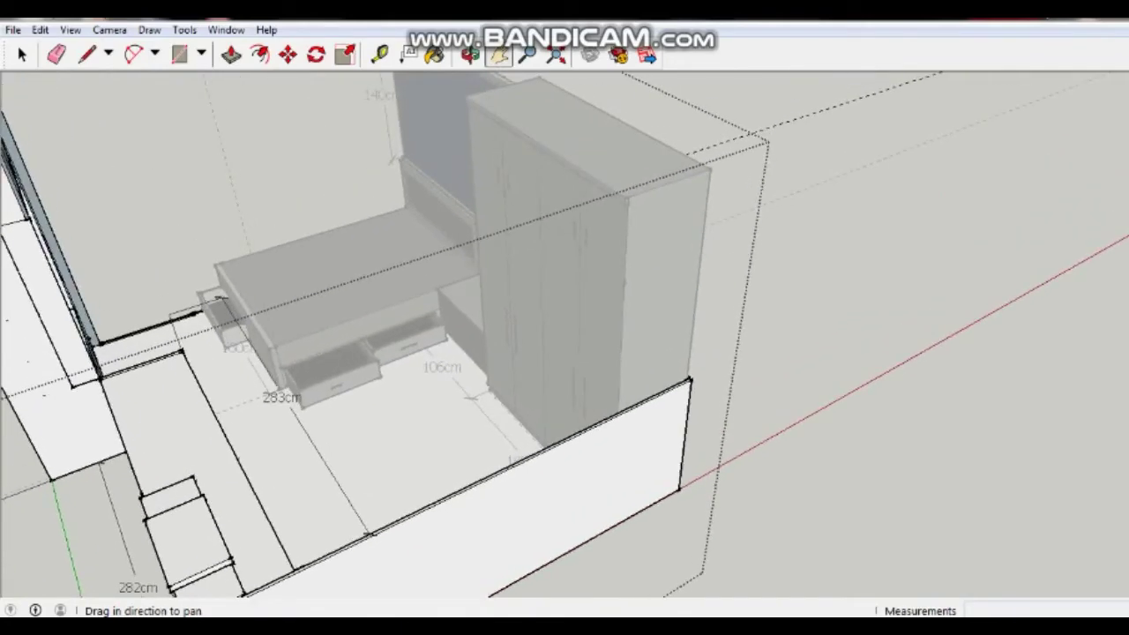
pyautogui.click(231, 54)
pyautogui.click(529, 459)
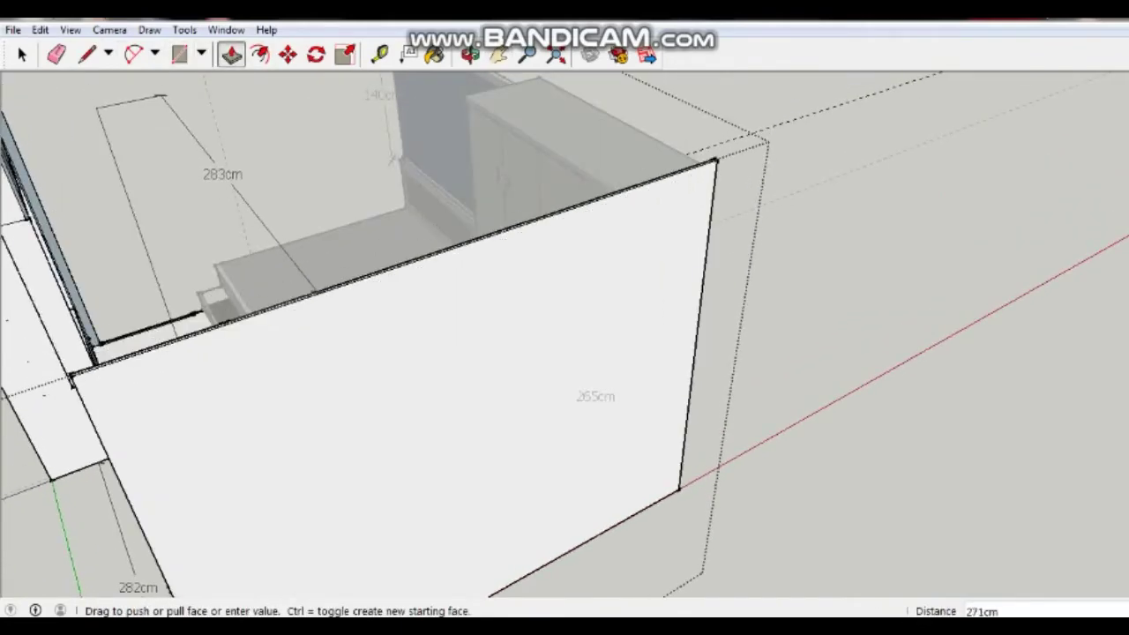
pyautogui.moveTo(564, 352); pyautogui.dragTo(388, 335, button='middle')
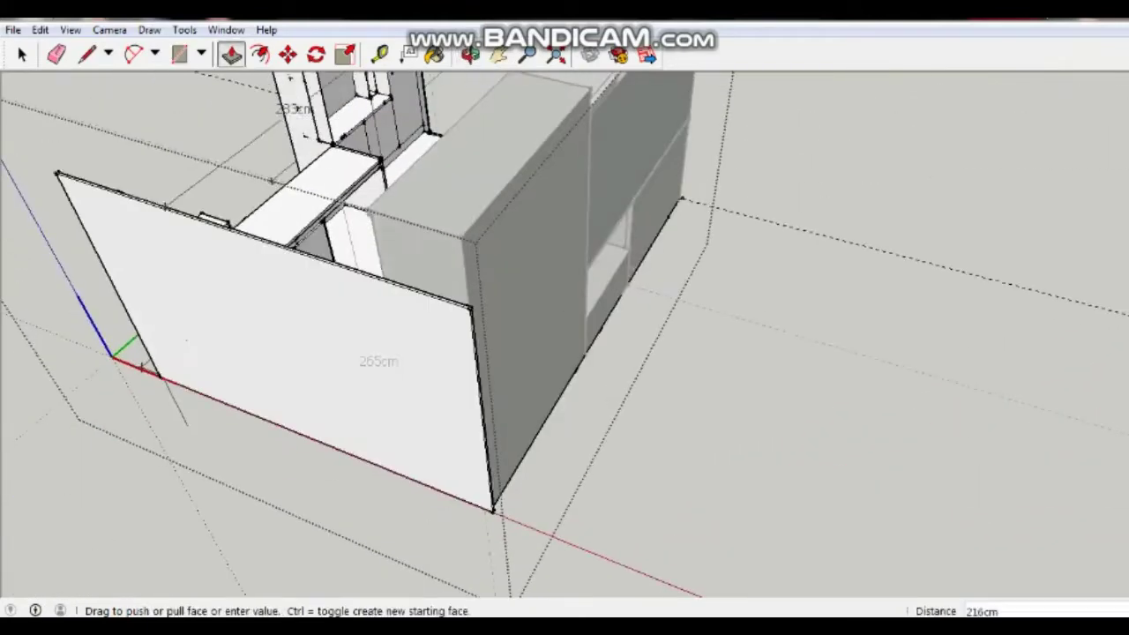
pyautogui.moveTo(472, 265)
pyautogui.mouseDown()
pyautogui.moveTo(469, 236)
pyautogui.moveTo(589, 88)
pyautogui.mouseUp()
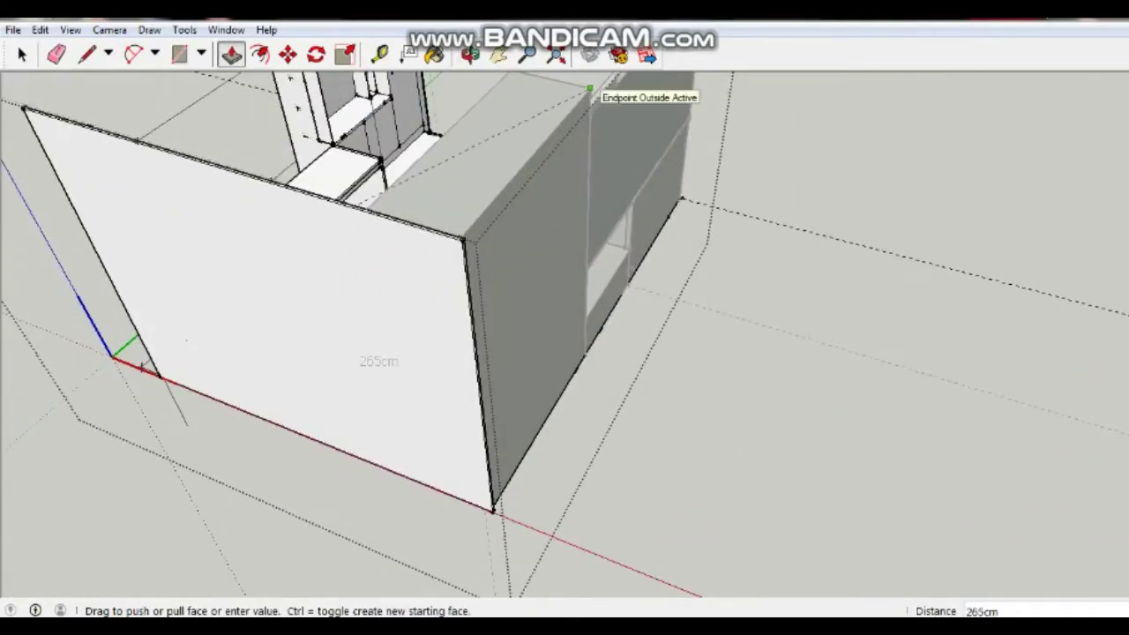
pyautogui.moveTo(589, 88); pyautogui.dragTo(589, 89)
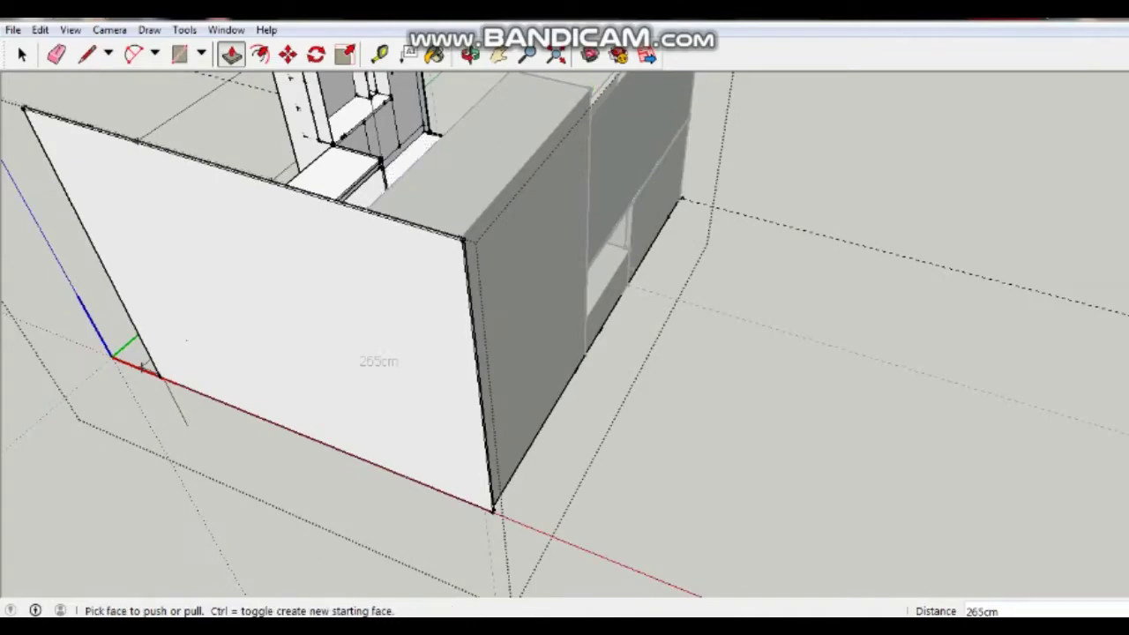
# Orbit to the wardrobe's outer side, start pulling the thin corner face, then cancel the 11cm extrusion.
pyautogui.moveTo(141, 367); pyautogui.dragTo(620, 102, button='middle')
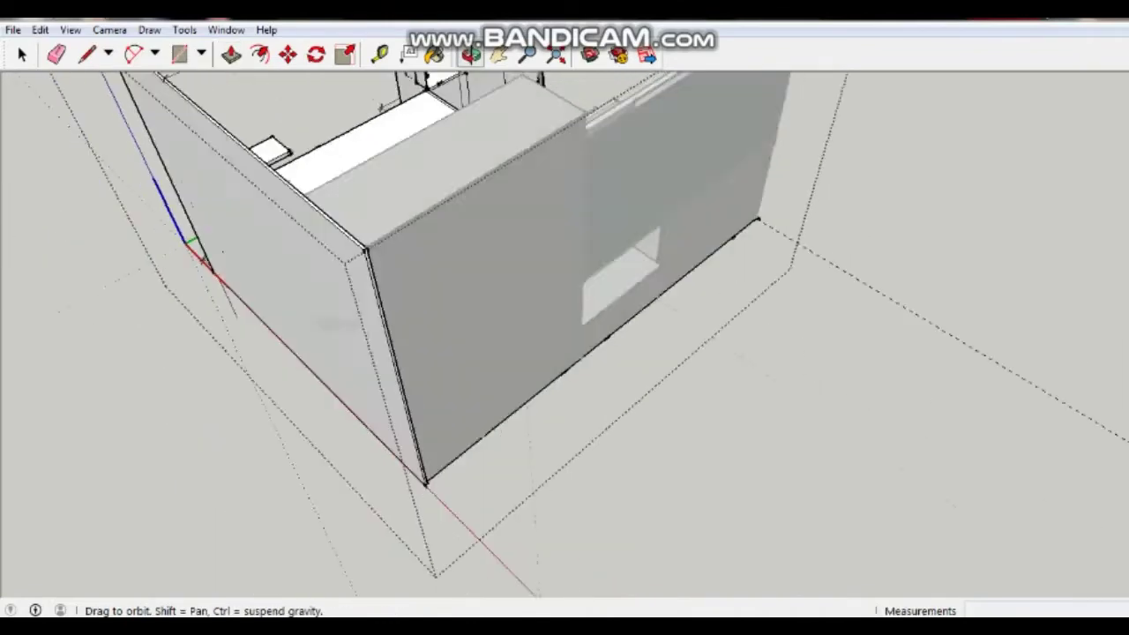
pyautogui.scroll(2, 480, 546)
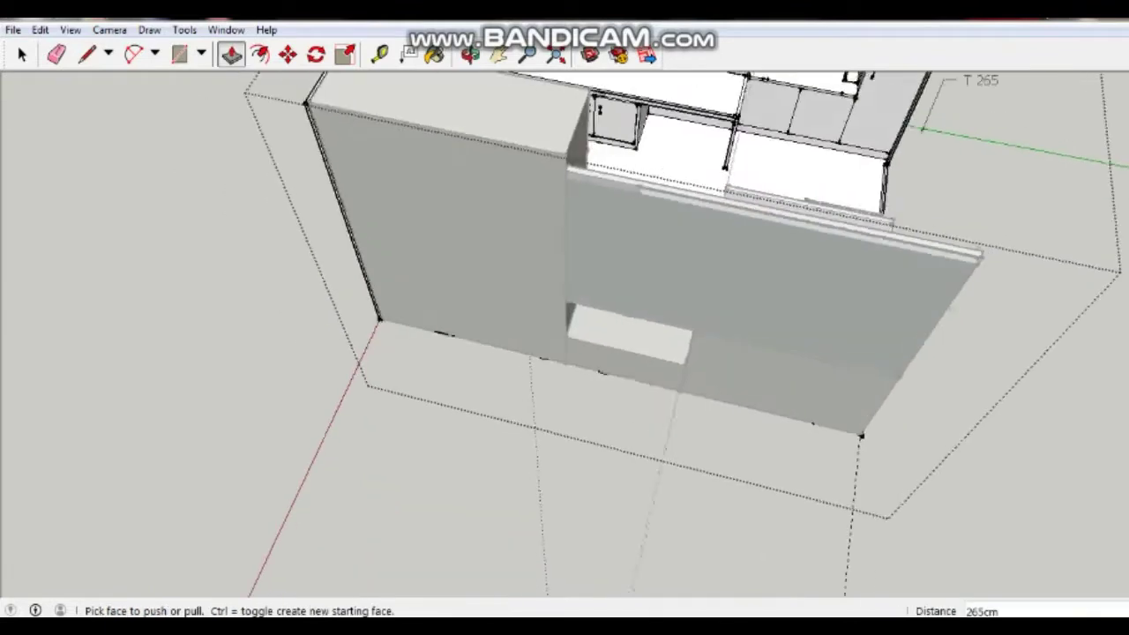
pyautogui.scroll(2, 480, 547)
pyautogui.scroll(2, 479, 547)
pyautogui.scroll(1, 479, 546)
pyautogui.scroll(2, 363, 360)
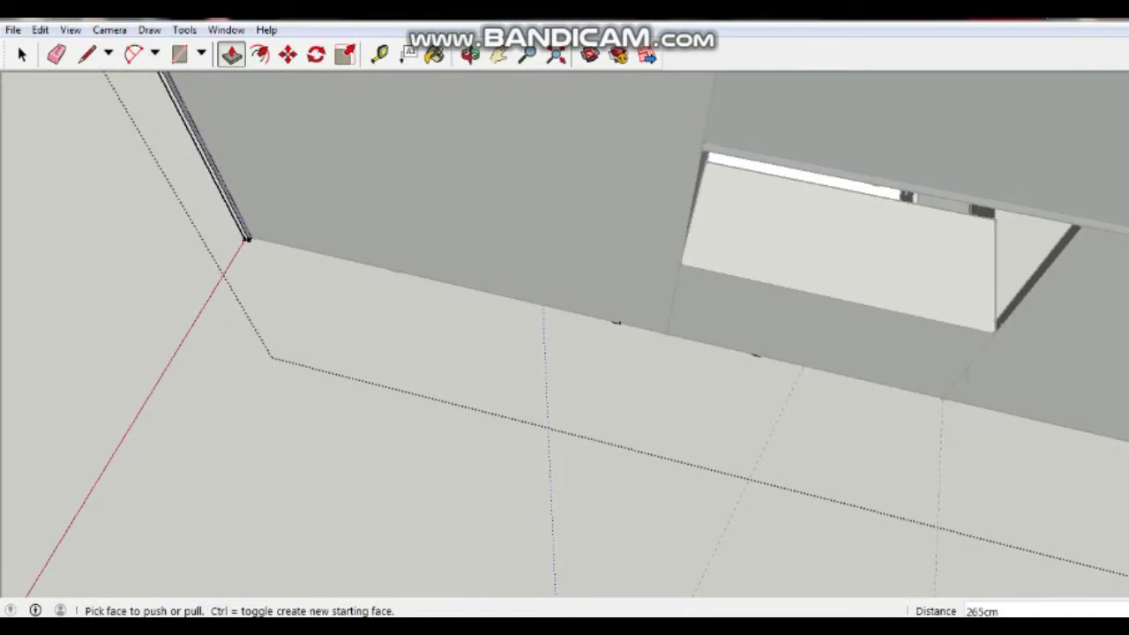
pyautogui.click(247, 238)
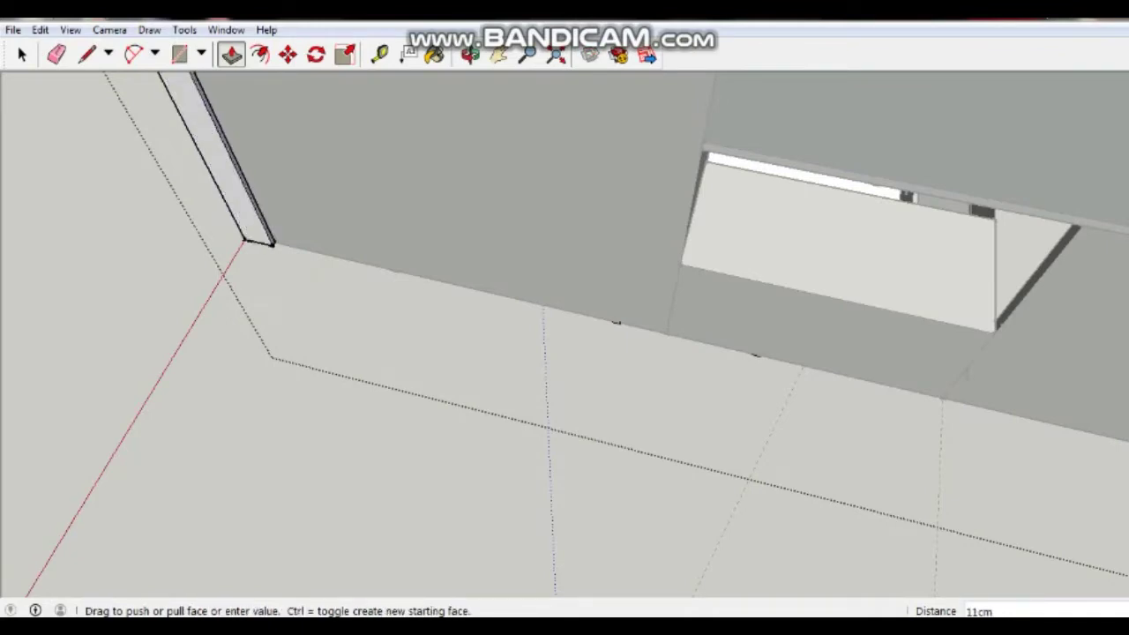
pyautogui.click(247, 238)
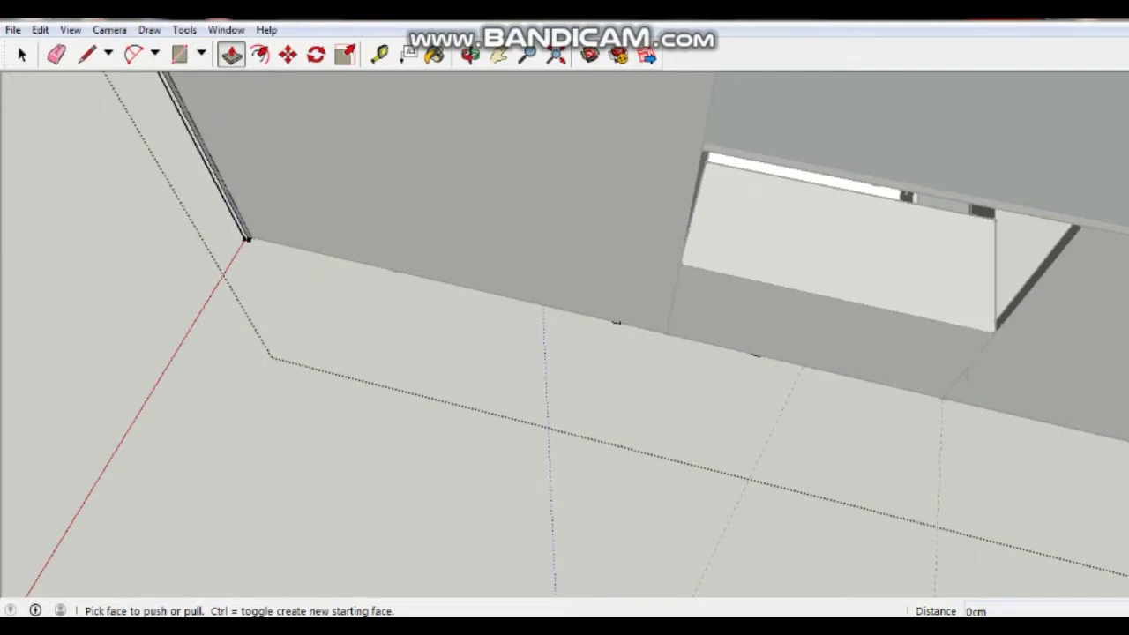
# Extrude the thin corner face into a full wall ending at the corner endpoint.
pyautogui.click(248, 238)
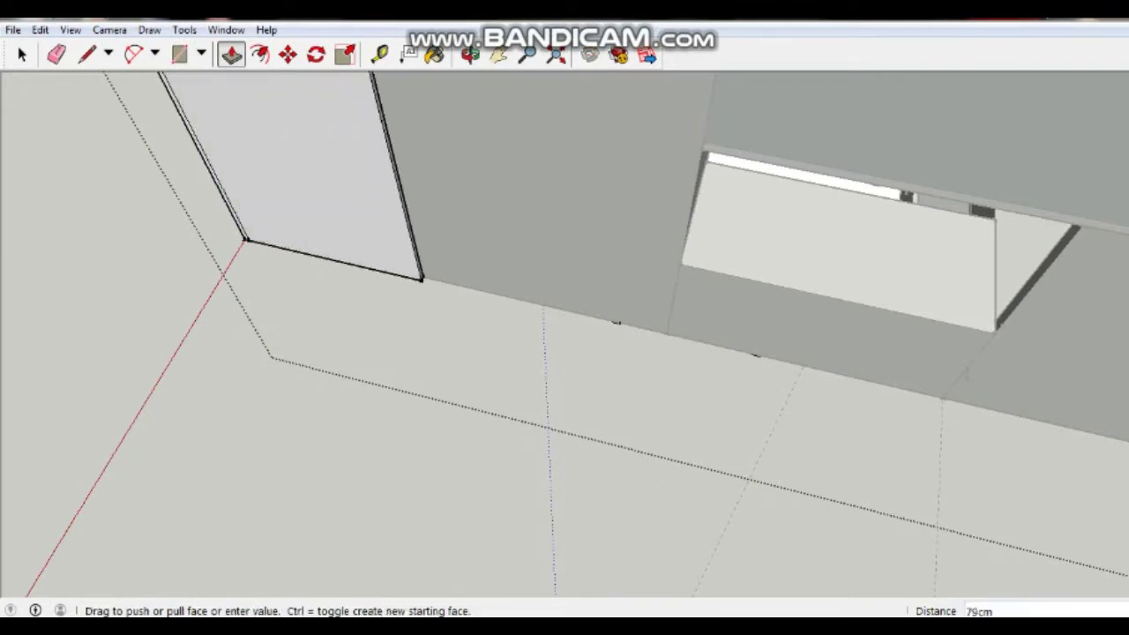
pyautogui.moveTo(617, 353); pyautogui.dragTo(671, 291, button='middle')
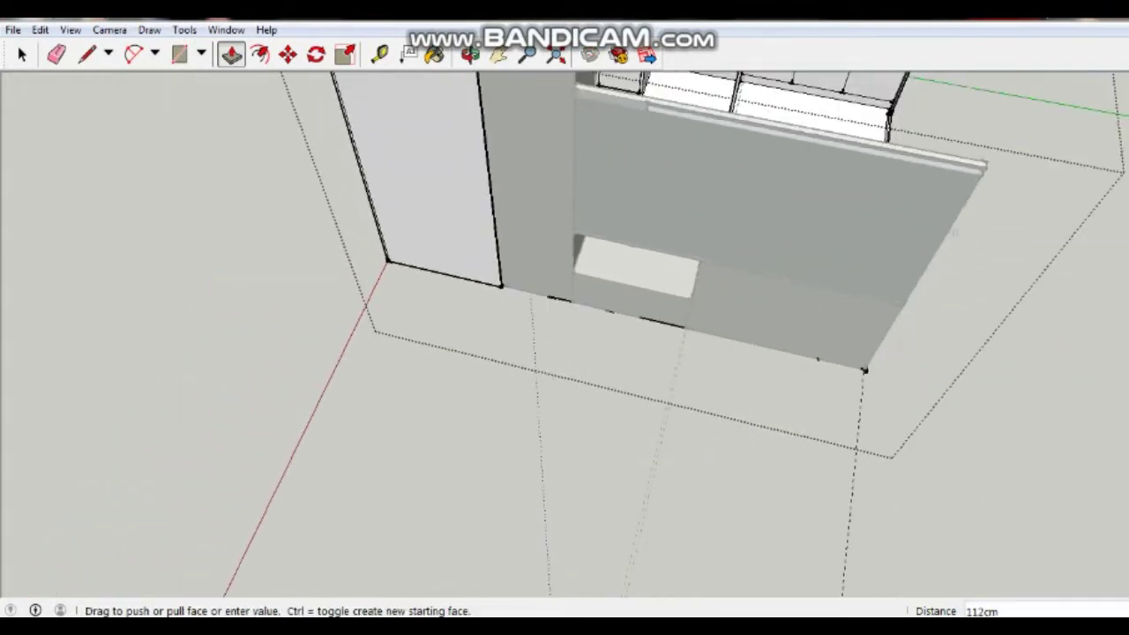
pyautogui.moveTo(953, 232)
pyautogui.mouseDown(button='middle')
pyautogui.moveTo(819, 276)
pyautogui.moveTo(849, 271)
pyautogui.mouseUp(button='middle')
pyautogui.click(882, 256)
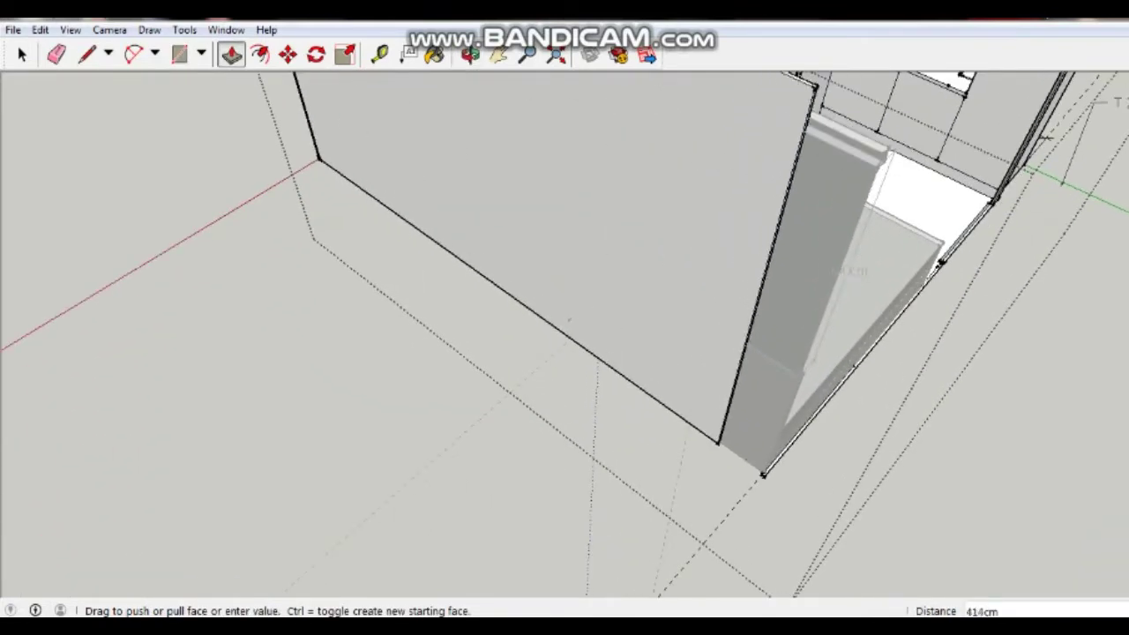
pyautogui.scroll(2, 763, 471)
pyautogui.scroll(2, 758, 462)
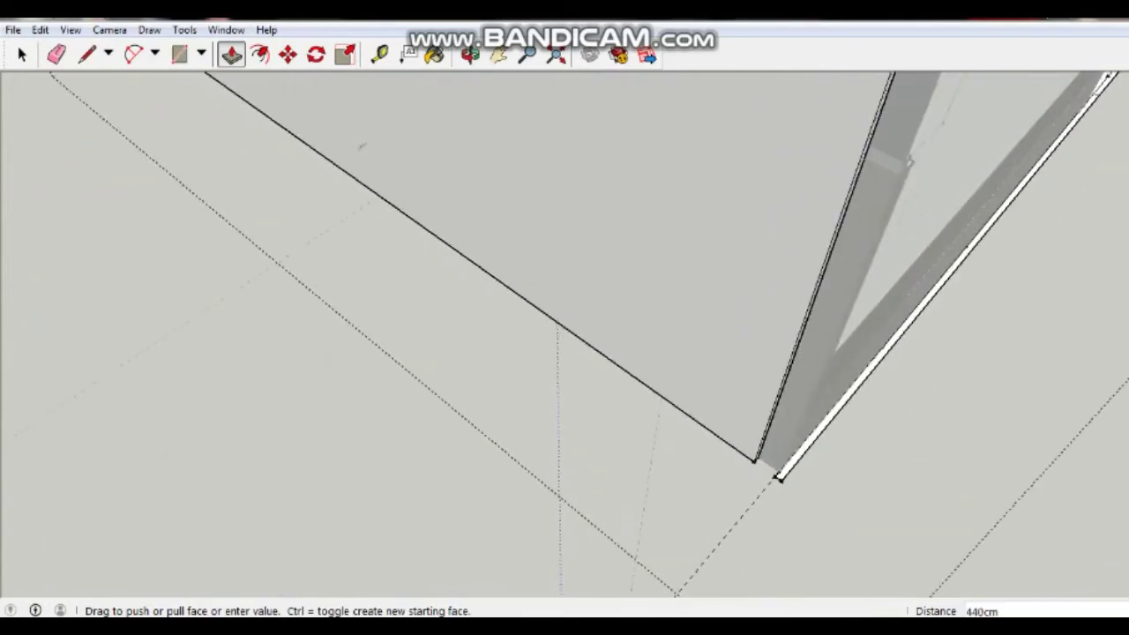
pyautogui.scroll(2, 793, 472)
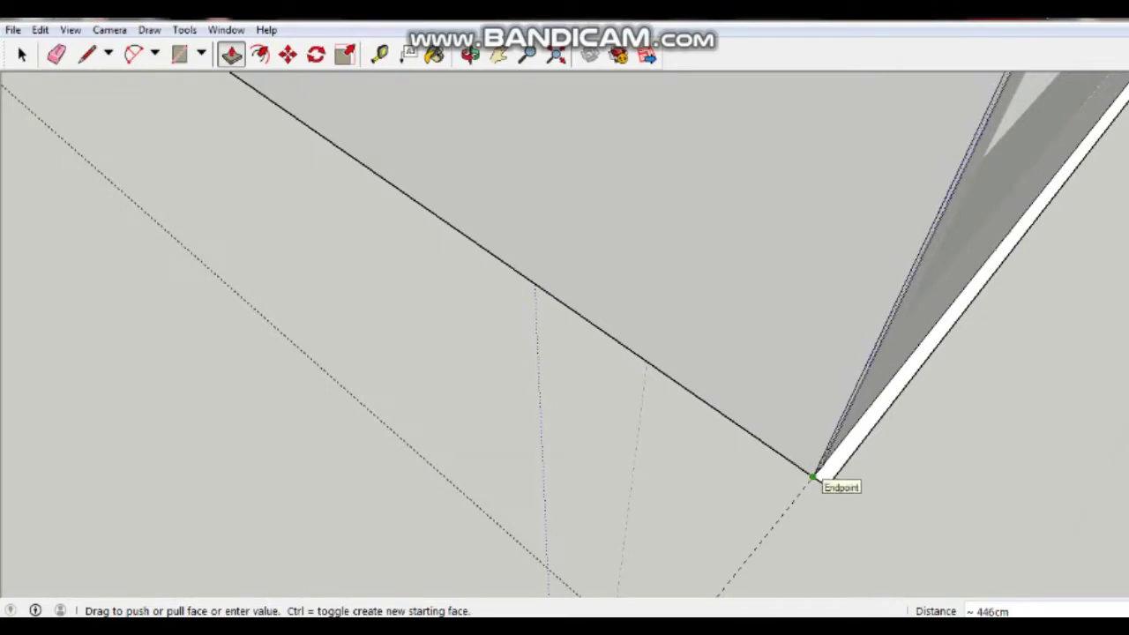
pyautogui.click(812, 477)
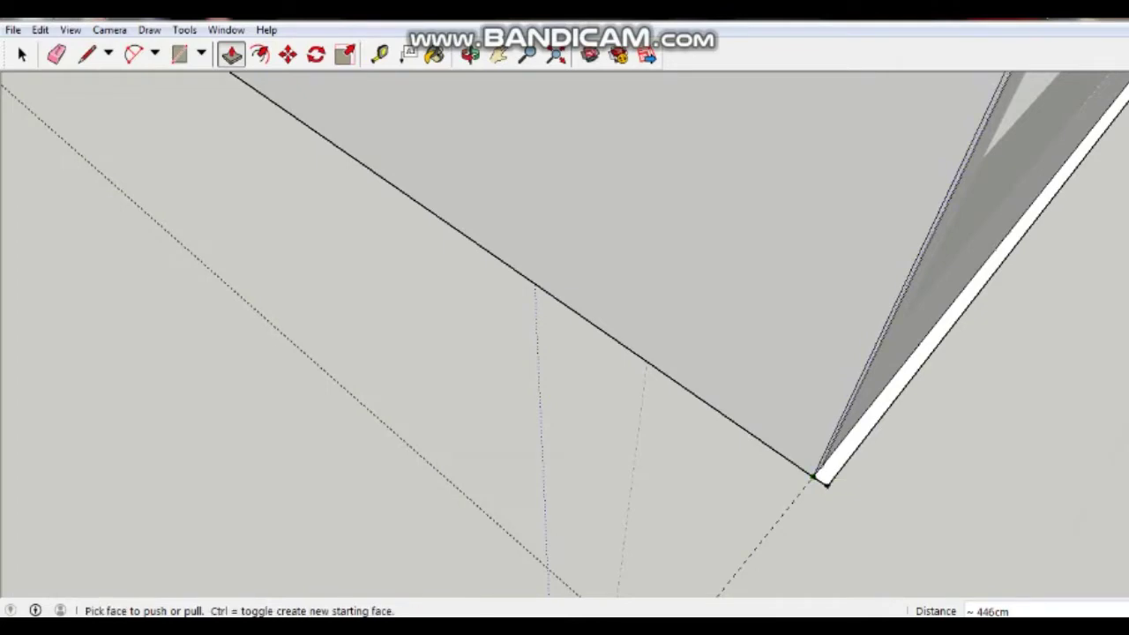
# Orbit and pan to frame the corner where the two walls meet.
pyautogui.scroll(-2, 824, 482)
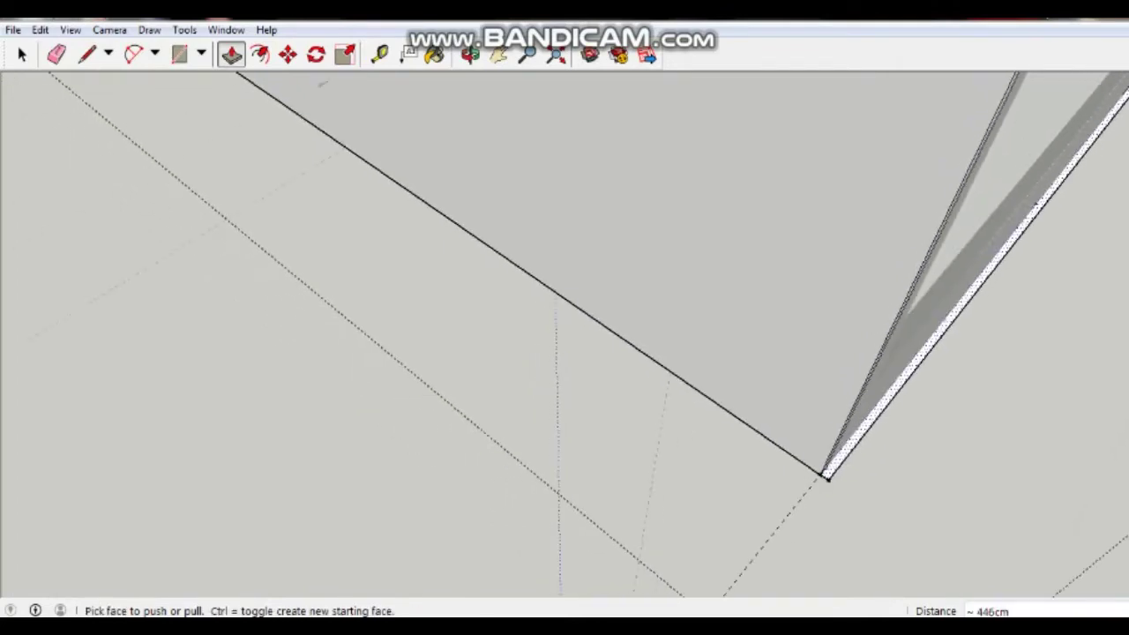
pyautogui.moveTo(824, 480)
pyautogui.mouseDown(button='middle')
pyautogui.moveTo(848, 434)
pyautogui.moveTo(908, 379)
pyautogui.mouseUp(button='middle')
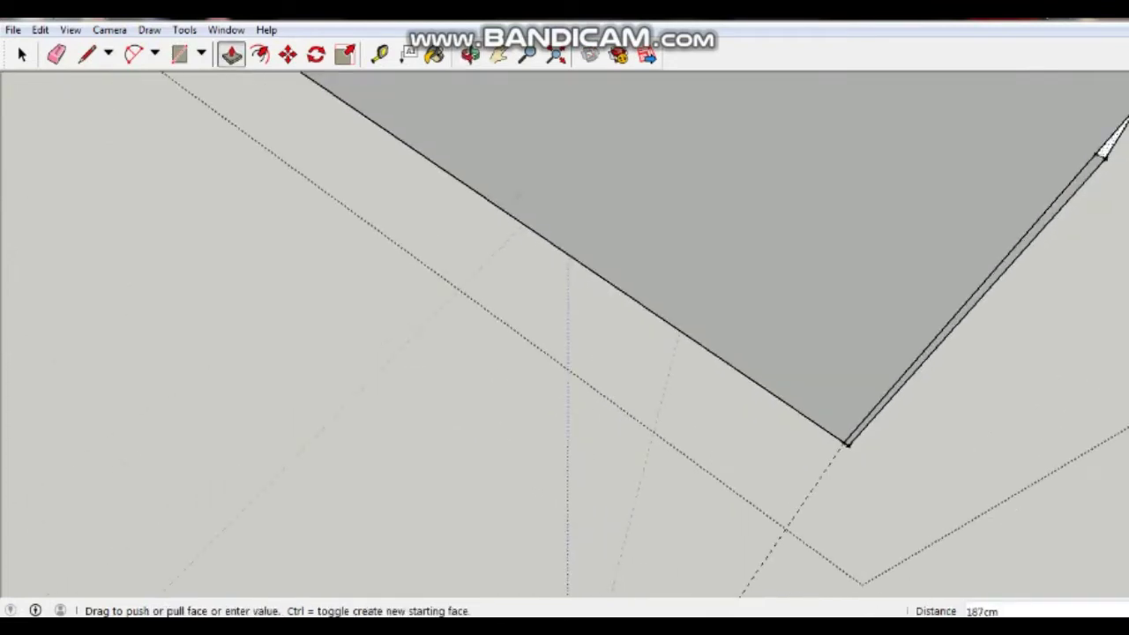
pyautogui.click(497, 55)
pyautogui.moveTo(564, 353); pyautogui.dragTo(564, 221)
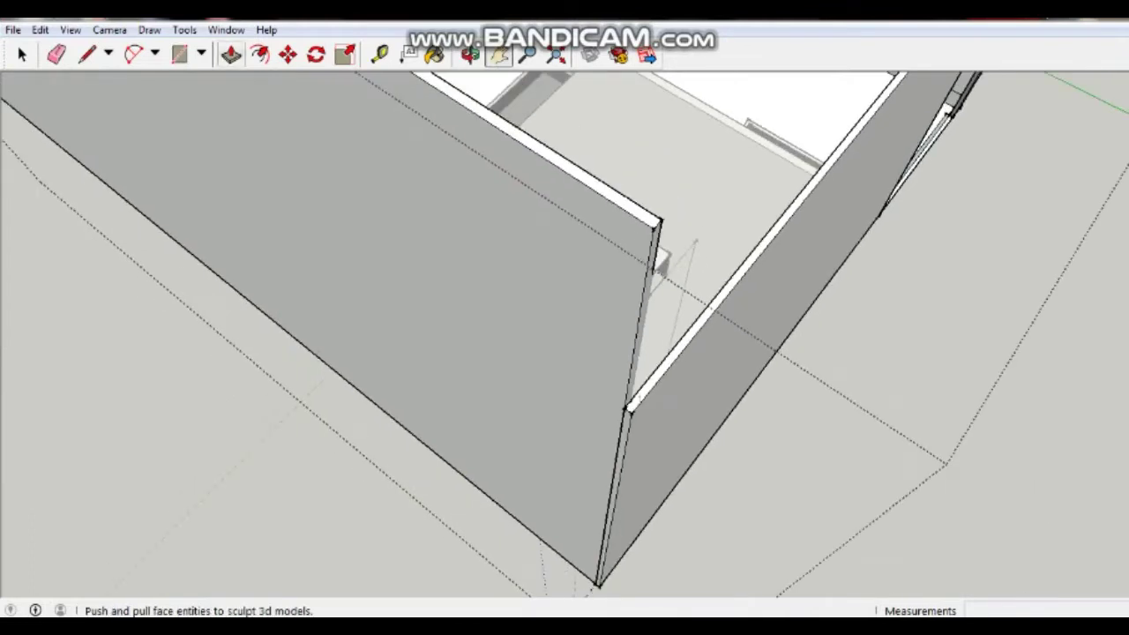
# Raise the lower wall's top face to the 265cm corner height.
pyautogui.click(231, 54)
pyautogui.click(706, 313)
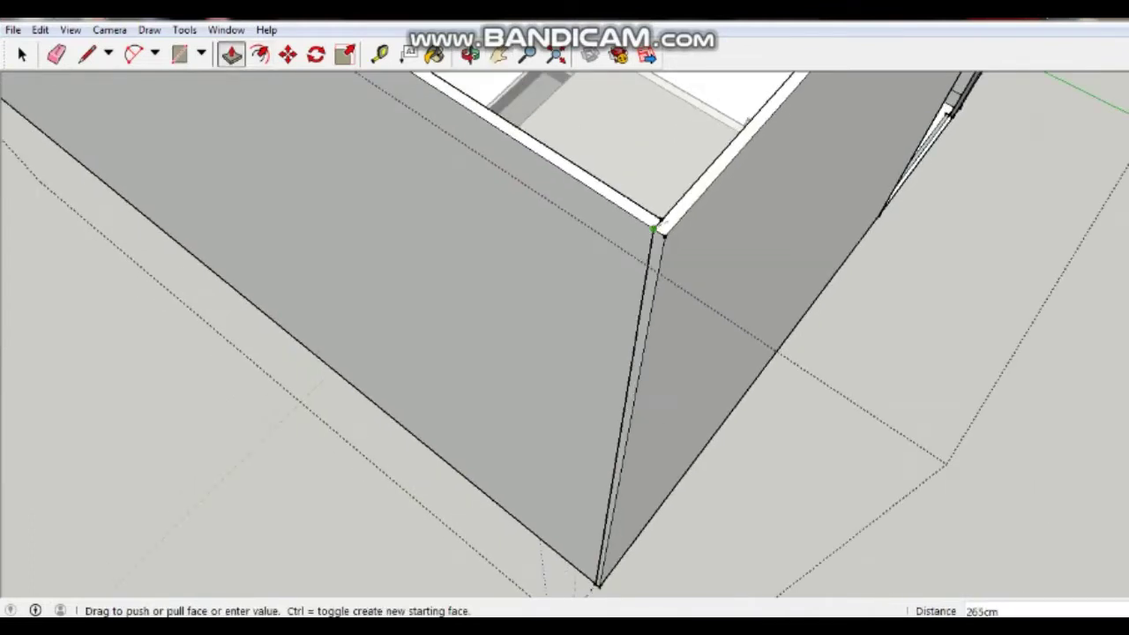
pyautogui.click(661, 227)
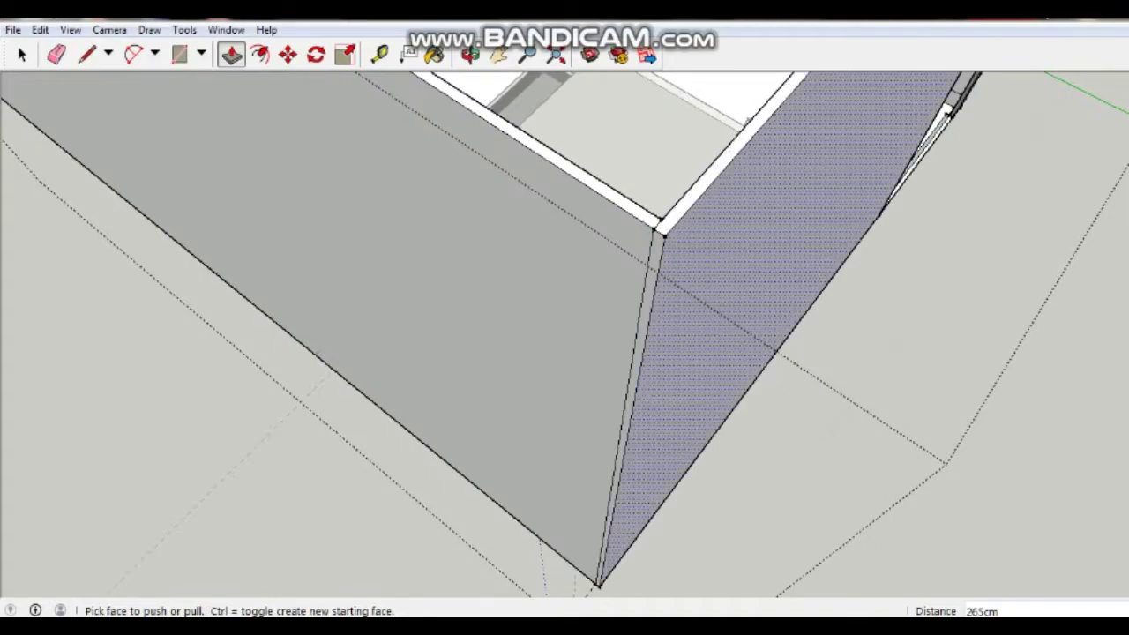
pyautogui.moveTo(661, 352)
pyautogui.mouseDown(button='middle')
pyautogui.moveTo(706, 265)
pyautogui.moveTo(970, 167)
pyautogui.mouseUp(button='middle')
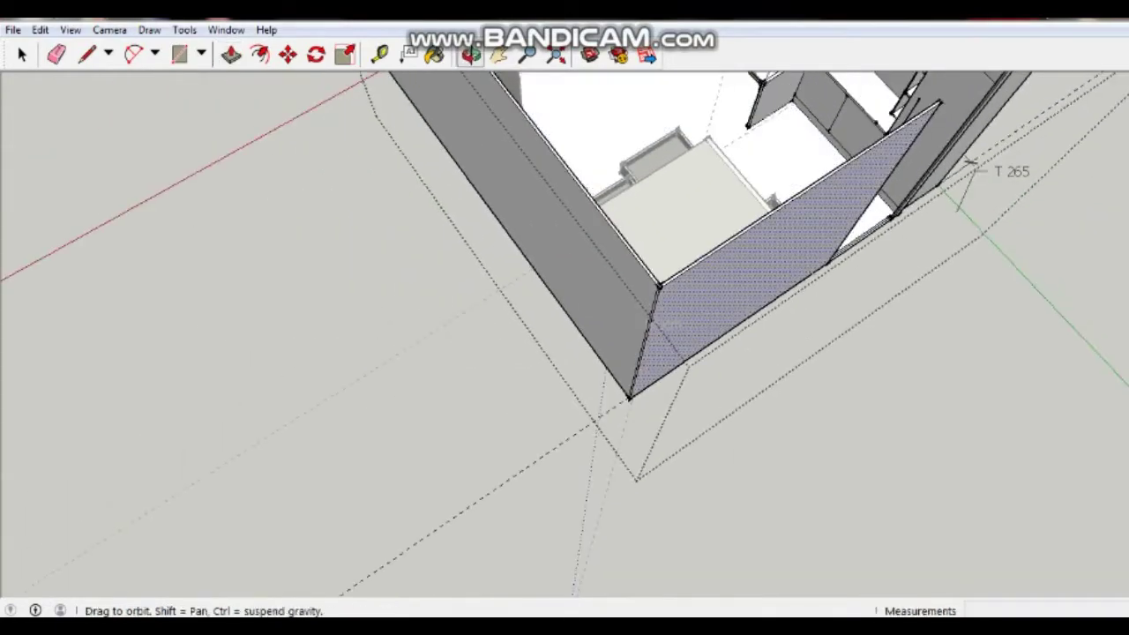
pyautogui.moveTo(670, 353)
pyautogui.mouseDown(button='middle')
pyautogui.moveTo(609, 278)
pyautogui.moveTo(600, 207)
pyautogui.moveTo(635, 247)
pyautogui.moveTo(705, 282)
pyautogui.moveTo(670, 353)
pyautogui.mouseUp(button='middle')
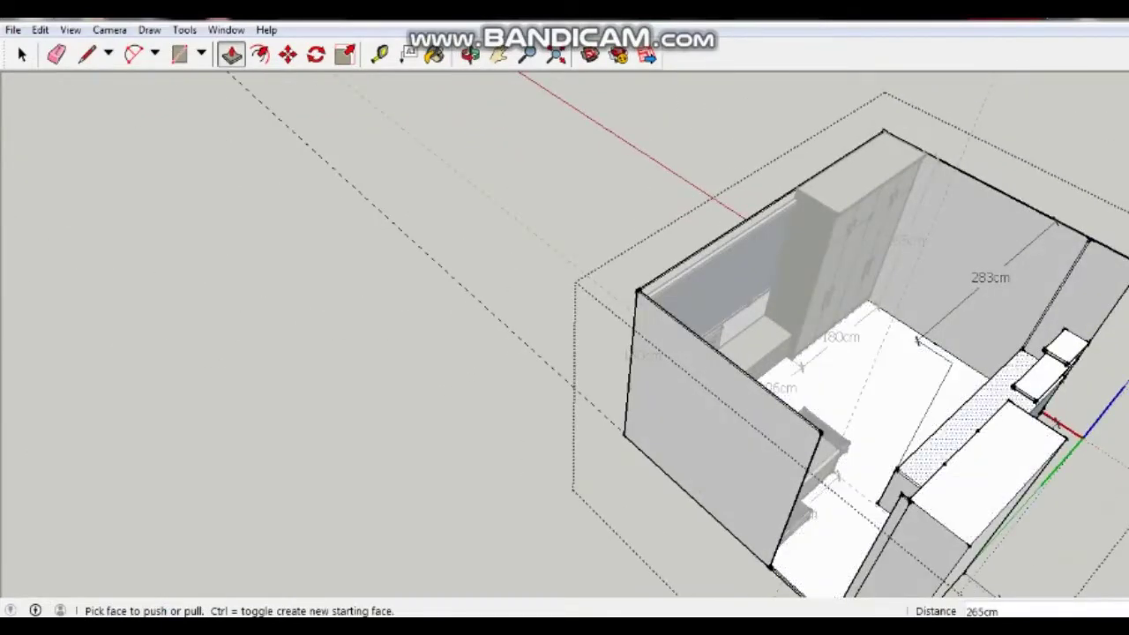
pyautogui.scroll(3, 1011, 363)
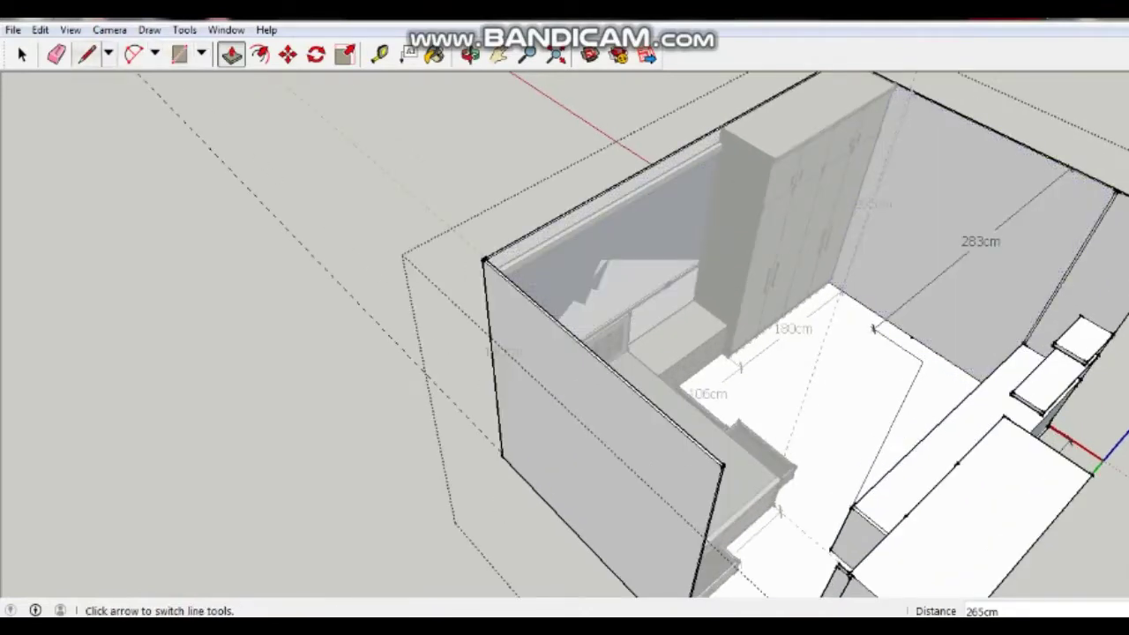
# Erase the stray edge on the back wall and orbit toward the front wall.
pyautogui.click(56, 54)
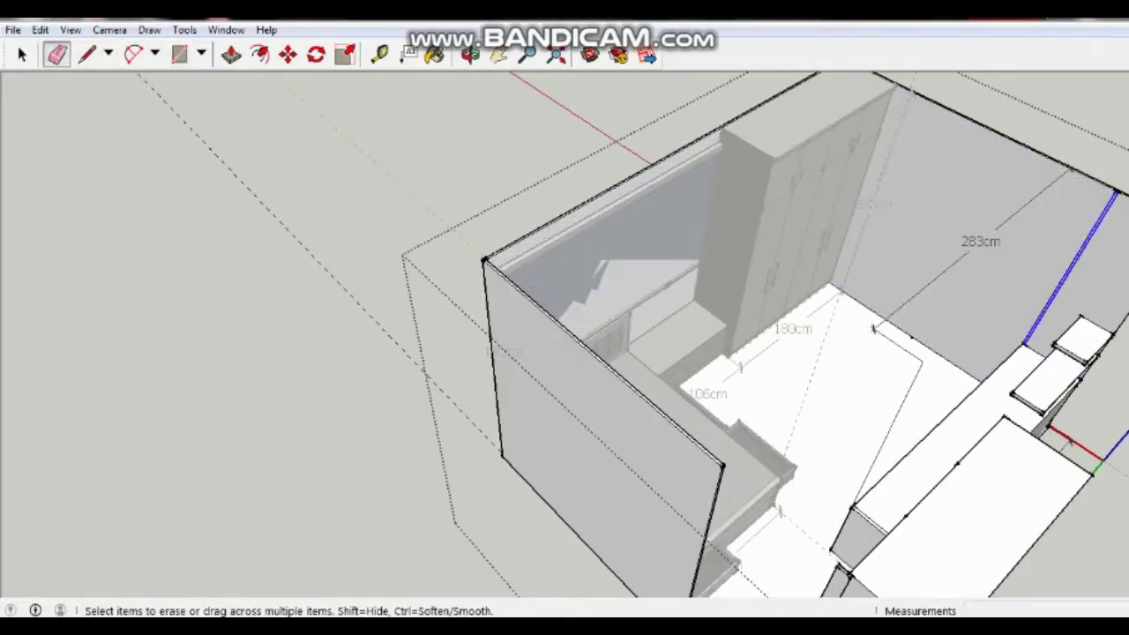
pyautogui.click(1069, 271)
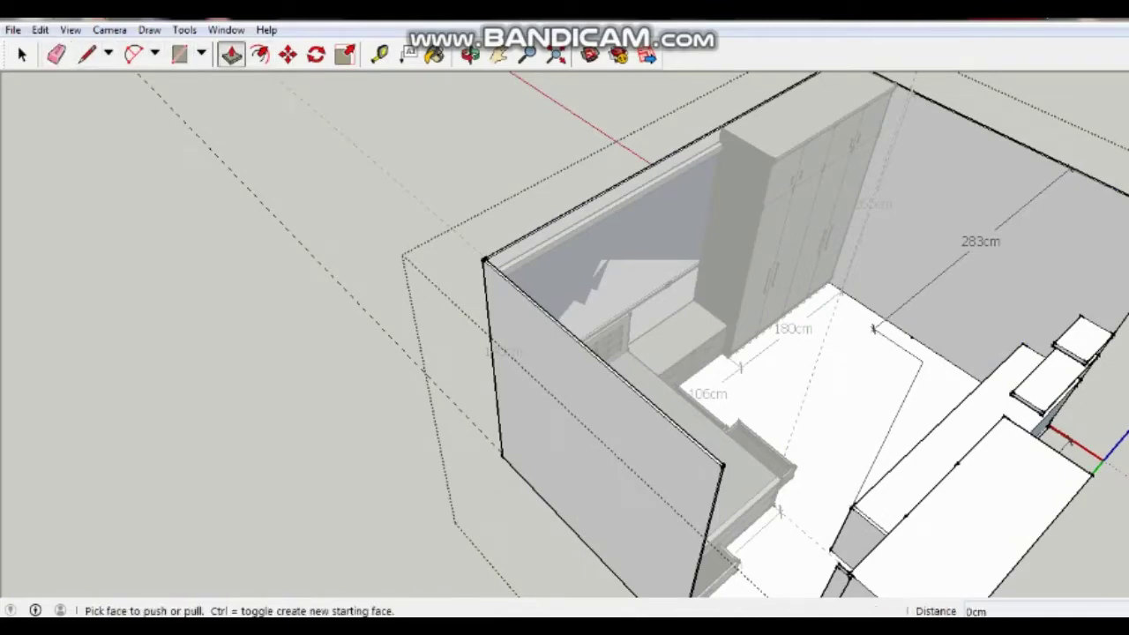
pyautogui.moveTo(565, 352); pyautogui.dragTo(317, 309, button='middle')
pyautogui.scroll(2, 758, 392)
pyautogui.scroll(2, 759, 392)
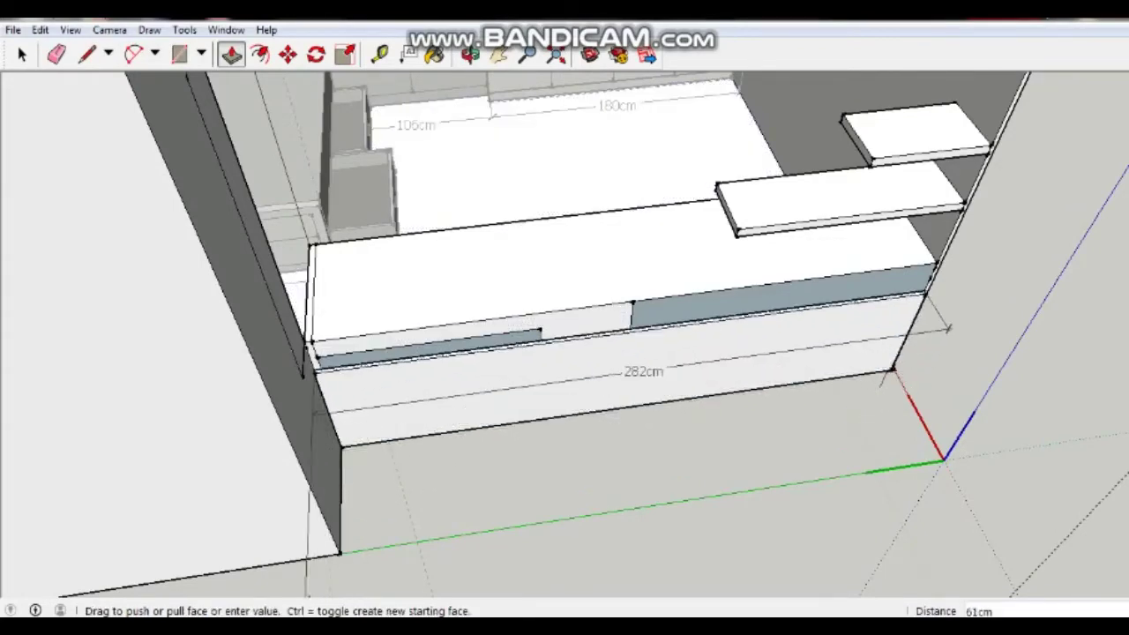
# Push the 282cm wall's top face up to 265cm, then orbit around to check it.
pyautogui.moveTo(565, 353); pyautogui.dragTo(529, 335, button='middle')
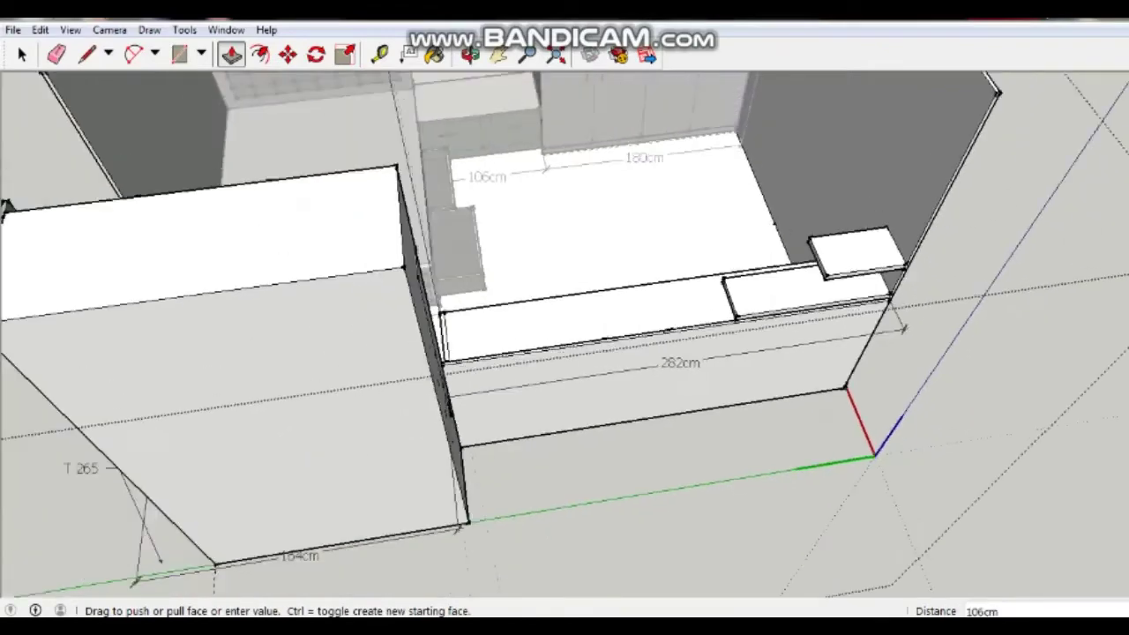
pyautogui.scroll(3, 102, 229)
pyautogui.scroll(-2, 102, 229)
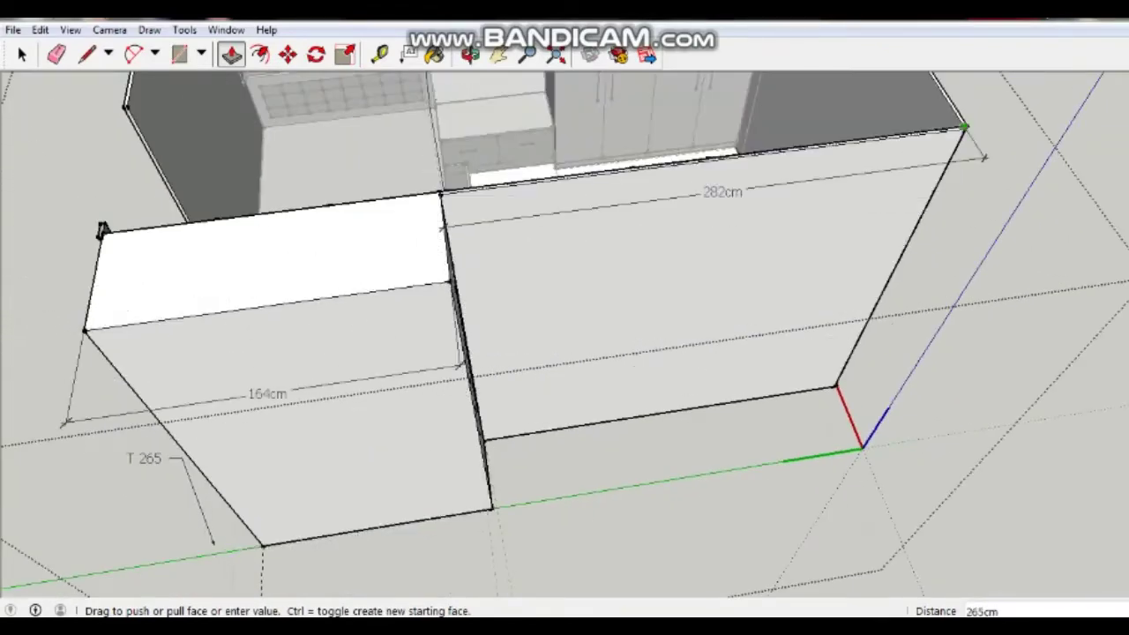
pyautogui.scroll(3, 102, 230)
pyautogui.scroll(2, 102, 229)
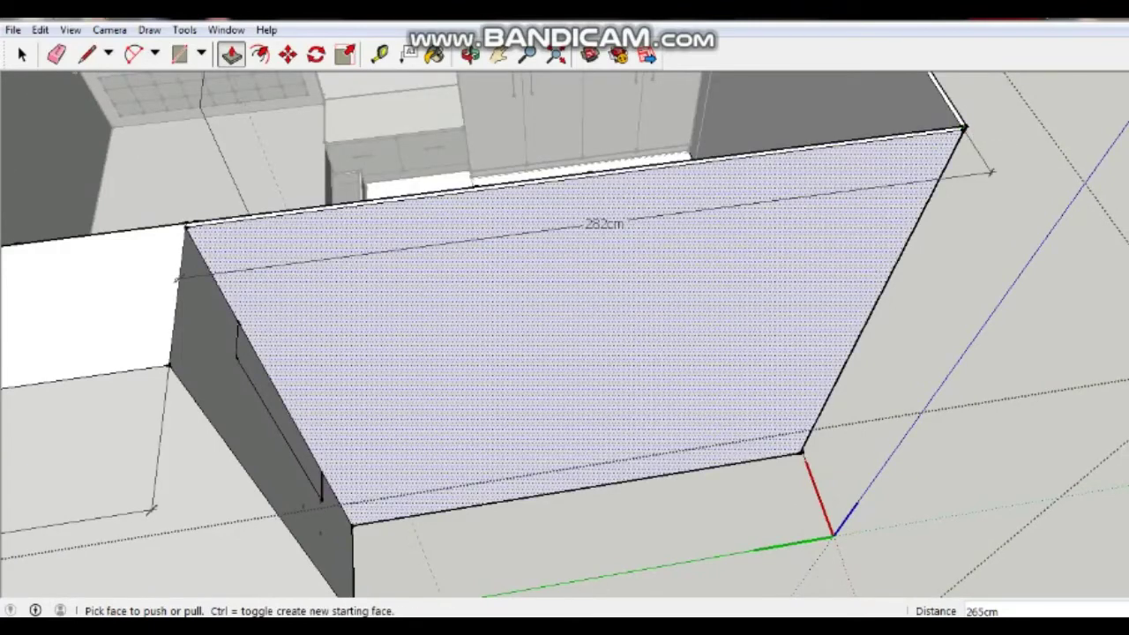
pyautogui.moveTo(564, 353); pyautogui.dragTo(458, 335, button='middle')
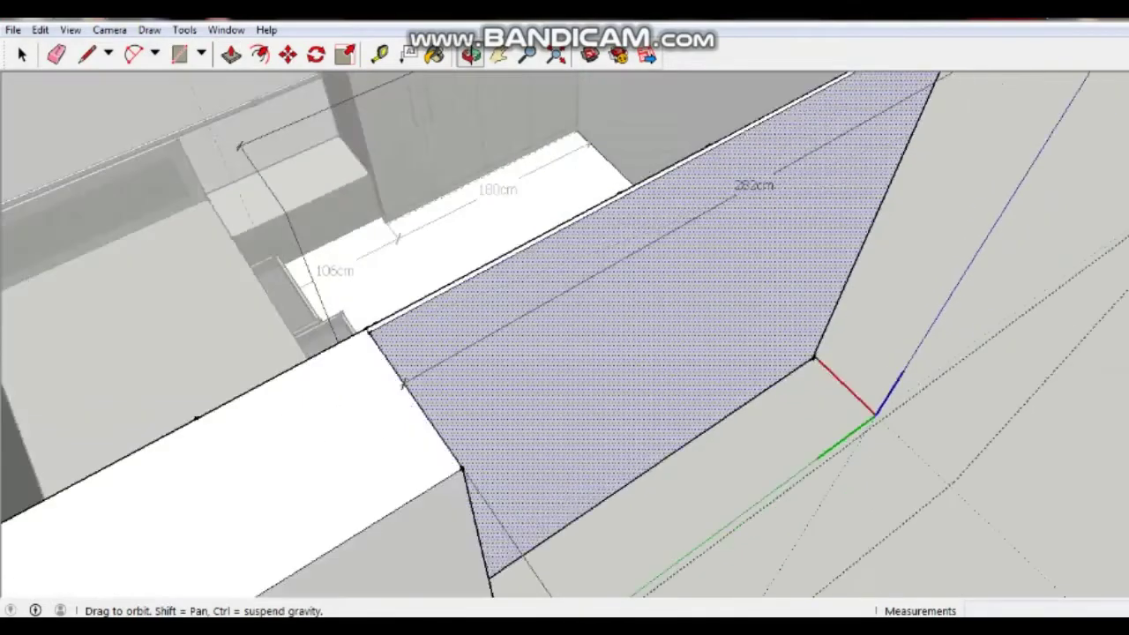
pyautogui.moveTo(564, 353)
pyautogui.mouseDown(button='middle')
pyautogui.moveTo(494, 343)
pyautogui.moveTo(529, 335)
pyautogui.moveTo(361, 349)
pyautogui.moveTo(379, 351)
pyautogui.mouseUp(button='middle')
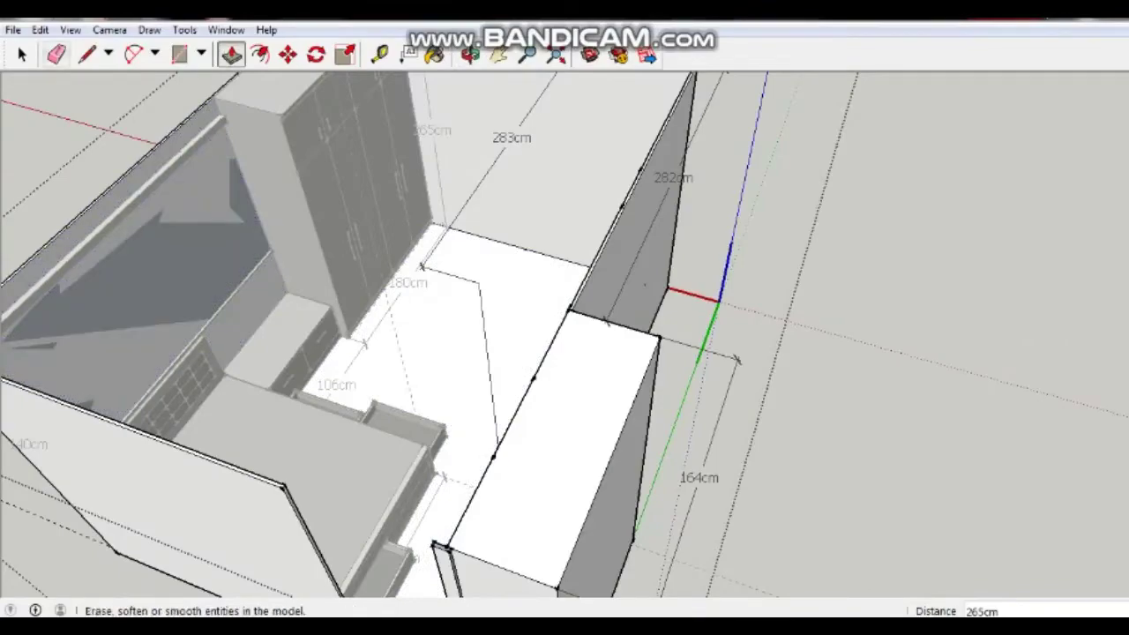
# Save the bedroom model from the File menu.
pyautogui.scroll(-3, 423, 353)
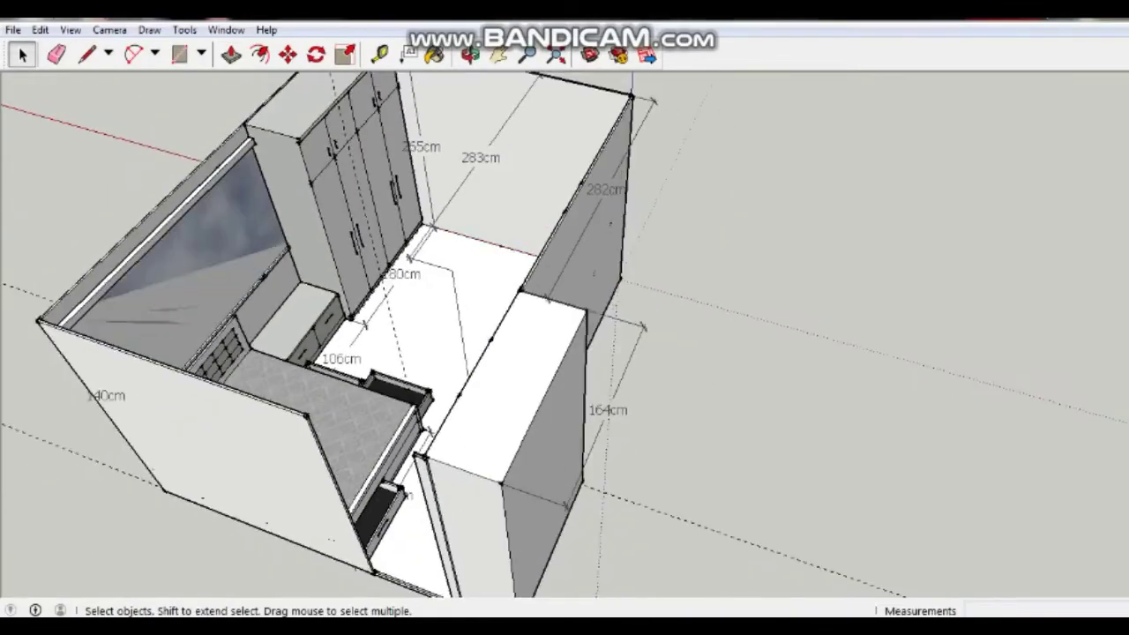
pyautogui.moveTo(423, 352); pyautogui.dragTo(436, 349, button='middle')
pyautogui.click(13, 29)
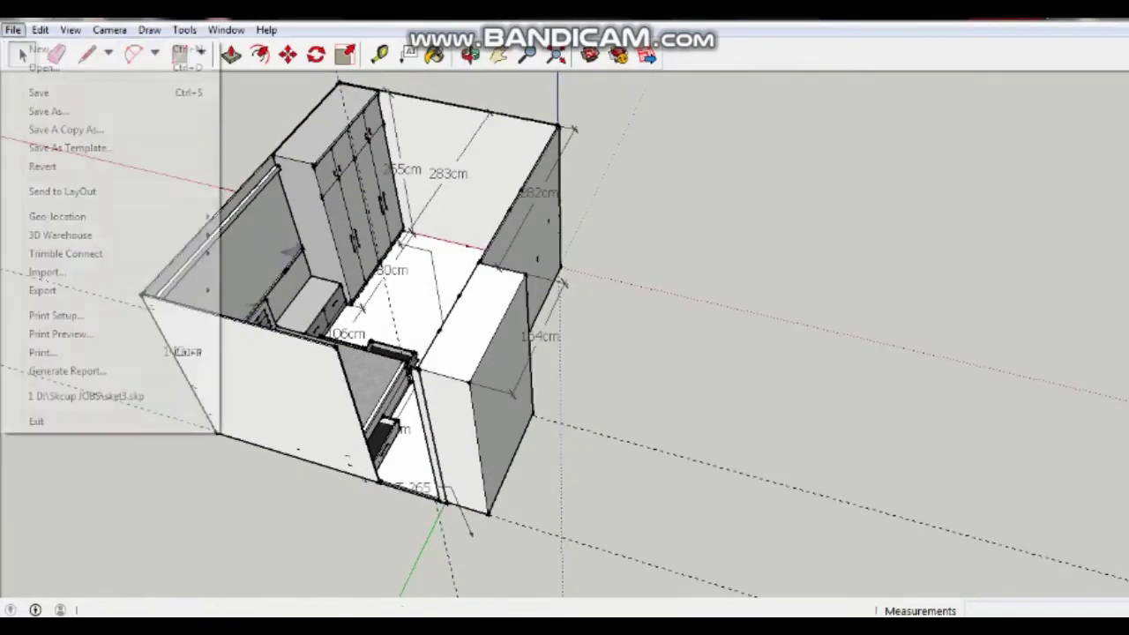
pyautogui.click(39, 92)
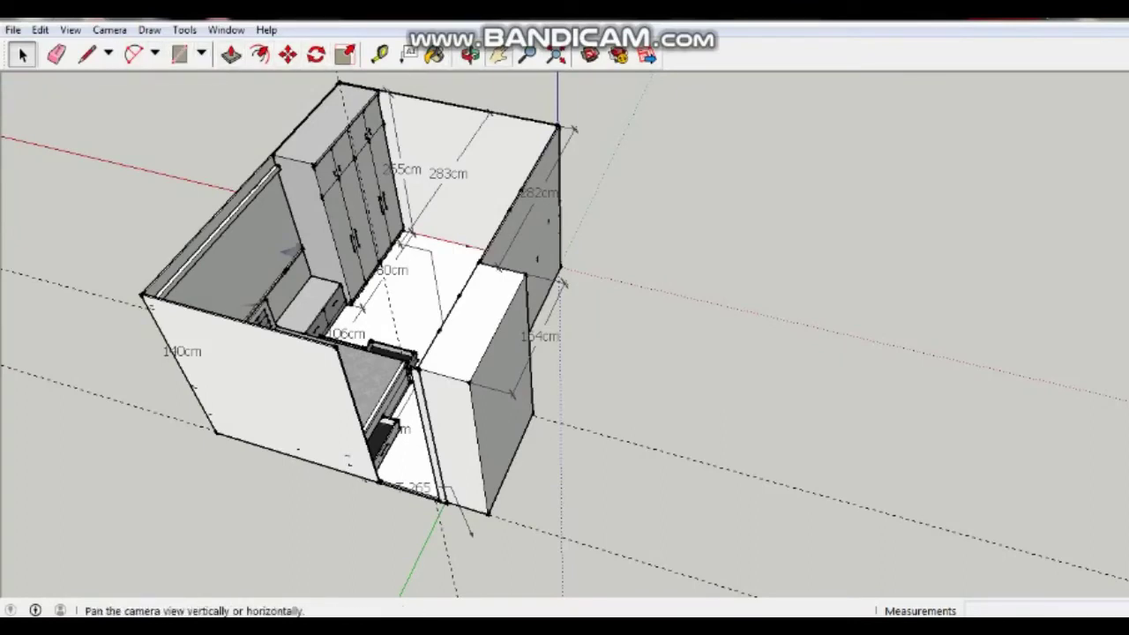
# Pan and orbit to look over the enclosed room from its front.
pyautogui.moveTo(423, 353); pyautogui.dragTo(556, 413)
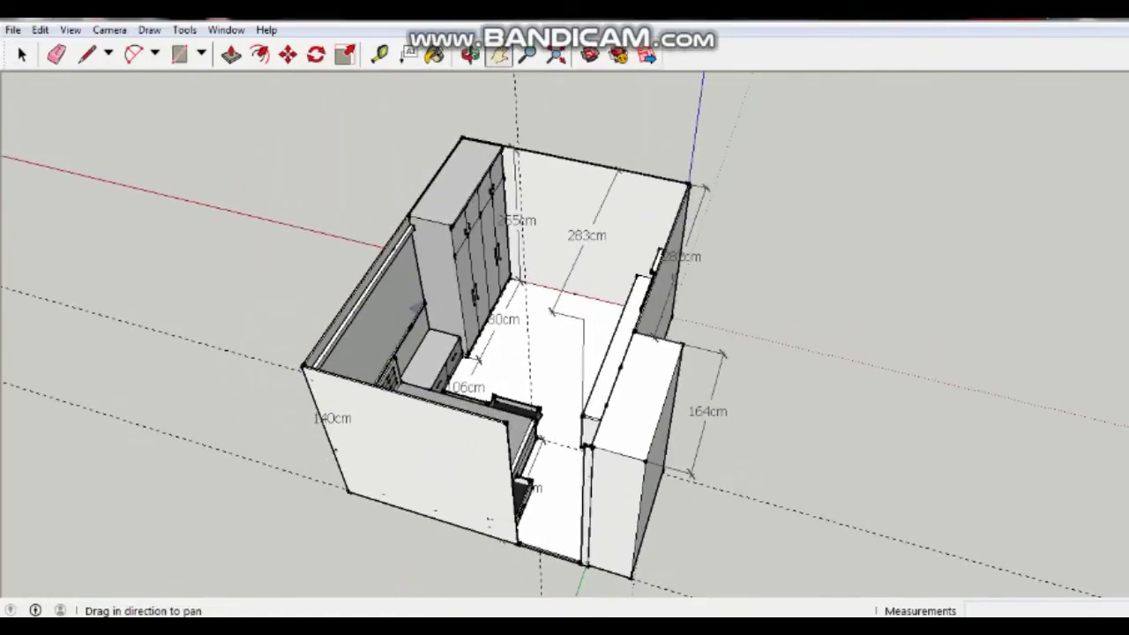
pyautogui.moveTo(564, 353); pyautogui.dragTo(423, 335, button='middle')
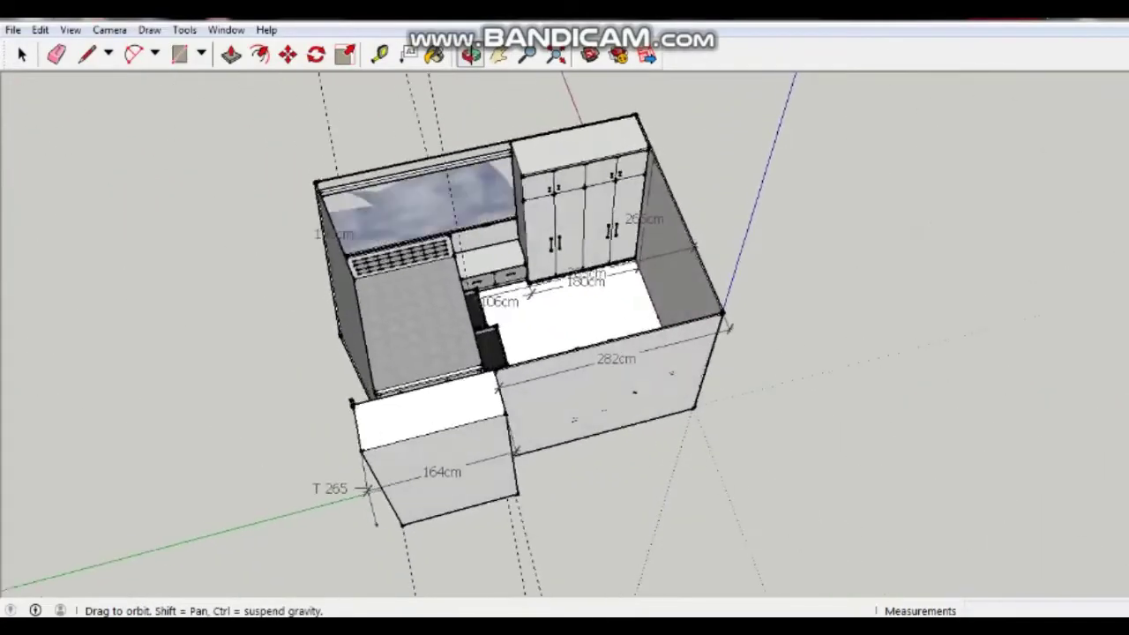
pyautogui.moveTo(529, 353)
pyautogui.mouseDown(button='middle')
pyautogui.moveTo(542, 340)
pyautogui.moveTo(564, 388)
pyautogui.moveTo(529, 344)
pyautogui.moveTo(317, 289)
pyautogui.moveTo(291, 247)
pyautogui.mouseUp(button='middle')
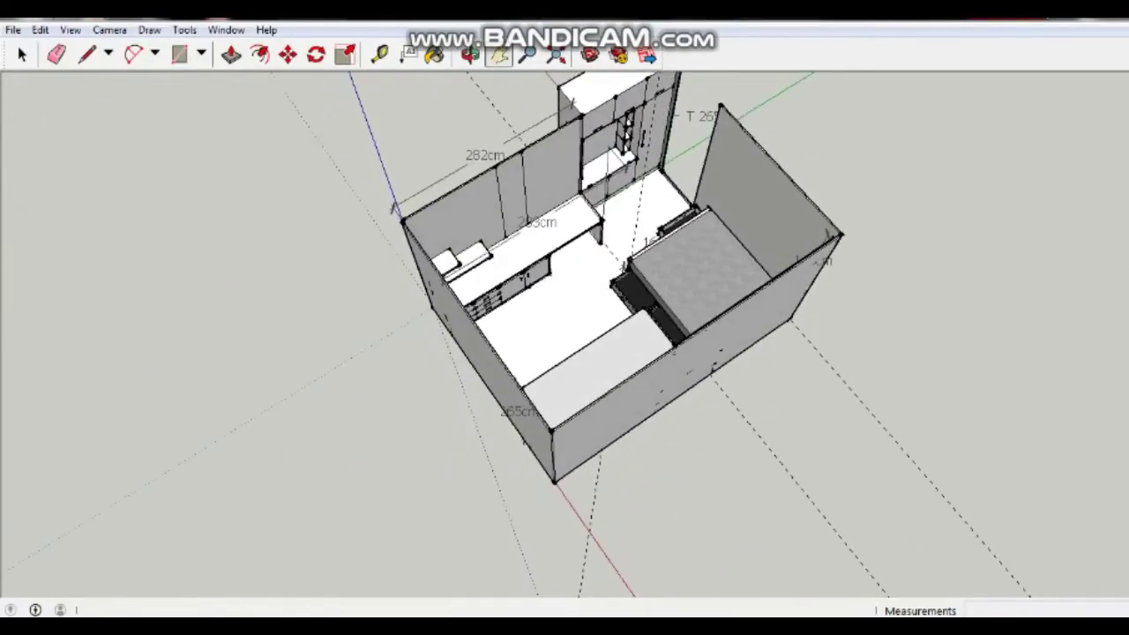
pyautogui.moveTo(573, 309)
pyautogui.mouseDown(button='middle')
pyautogui.moveTo(590, 273)
pyautogui.moveTo(590, 291)
pyautogui.mouseUp(button='middle')
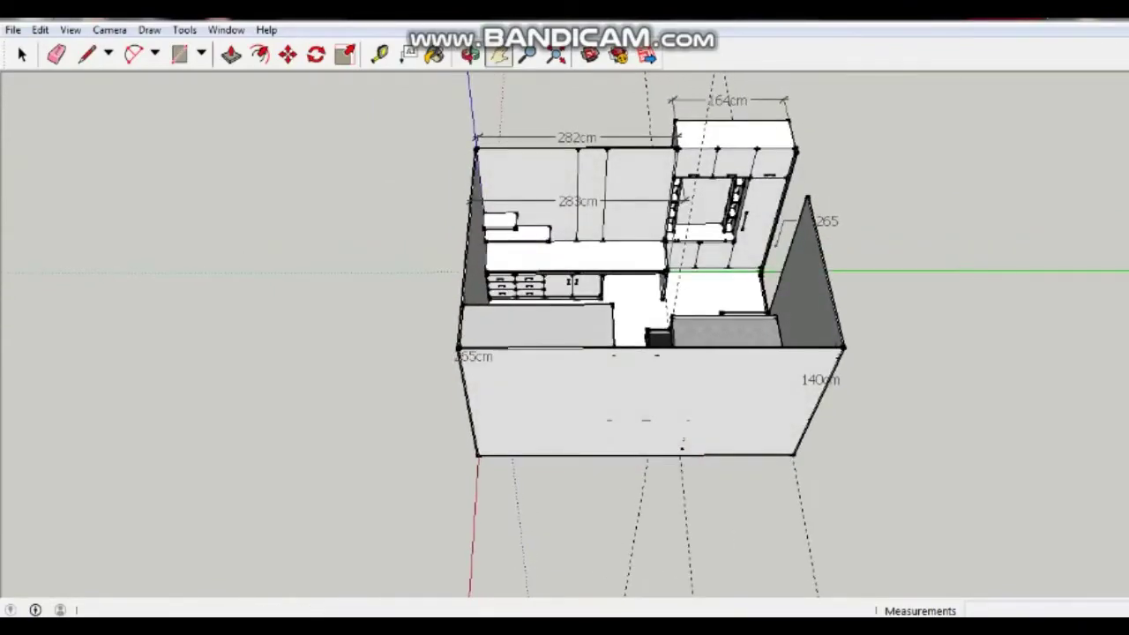
pyautogui.scroll(5, 705, 229)
pyautogui.moveTo(565, 317)
pyautogui.mouseDown(button='middle')
pyautogui.moveTo(503, 295)
pyautogui.moveTo(564, 300)
pyautogui.moveTo(546, 344)
pyautogui.moveTo(503, 388)
pyautogui.moveTo(511, 357)
pyautogui.moveTo(476, 340)
pyautogui.moveTo(445, 298)
pyautogui.moveTo(445, 331)
pyautogui.moveTo(154, 286)
pyautogui.mouseUp(button='middle')
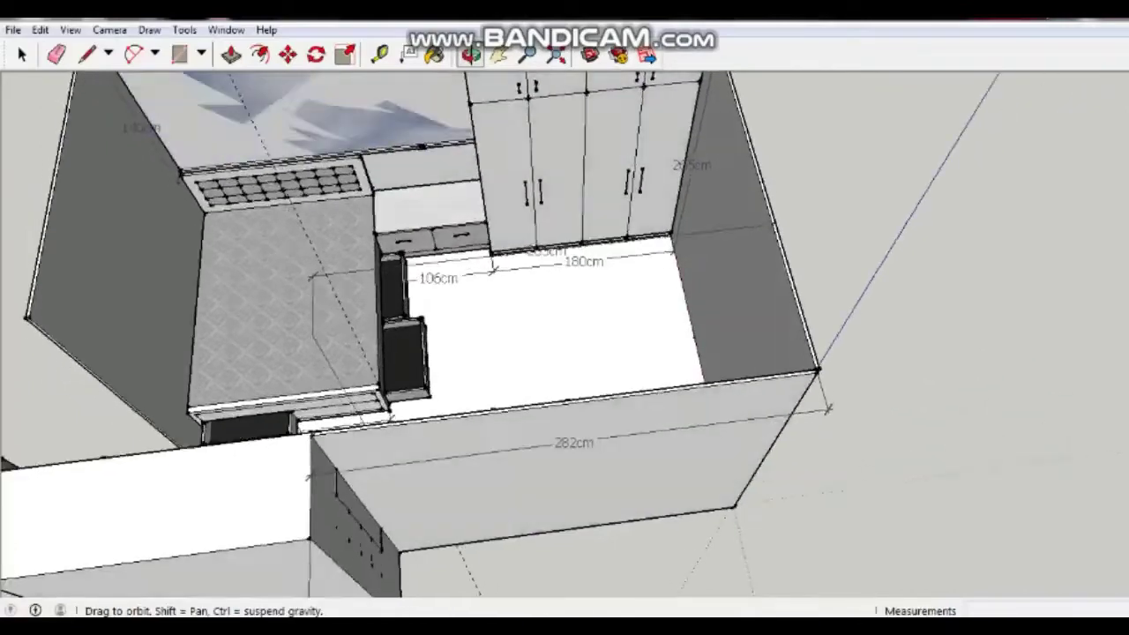
pyautogui.scroll(3, 565, 335)
pyautogui.moveTo(564, 335)
pyautogui.mouseDown(button='middle')
pyautogui.moveTo(471, 344)
pyautogui.moveTo(499, 379)
pyautogui.moveTo(706, 290)
pyautogui.moveTo(771, 414)
pyautogui.mouseUp(button='middle')
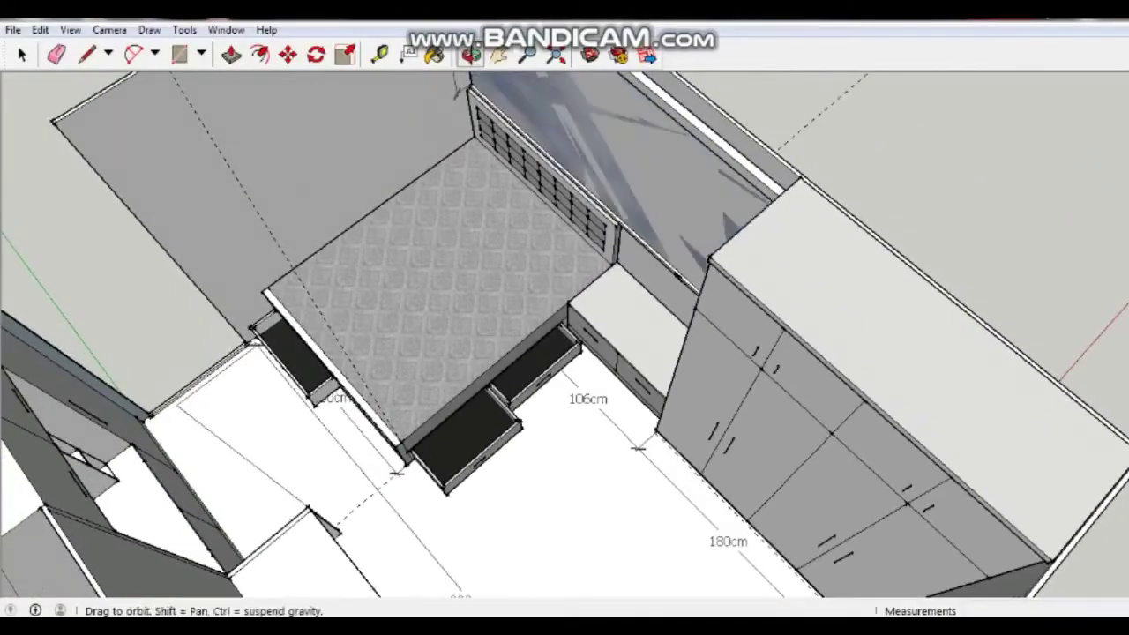
pyautogui.moveTo(457, 88)
pyautogui.mouseDown(button='middle')
pyautogui.moveTo(550, 137)
pyautogui.moveTo(624, 131)
pyautogui.moveTo(624, 114)
pyautogui.moveTo(952, 114)
pyautogui.moveTo(988, 221)
pyautogui.moveTo(952, 291)
pyautogui.mouseUp(button='middle')
pyautogui.scroll(-5, 624, 131)
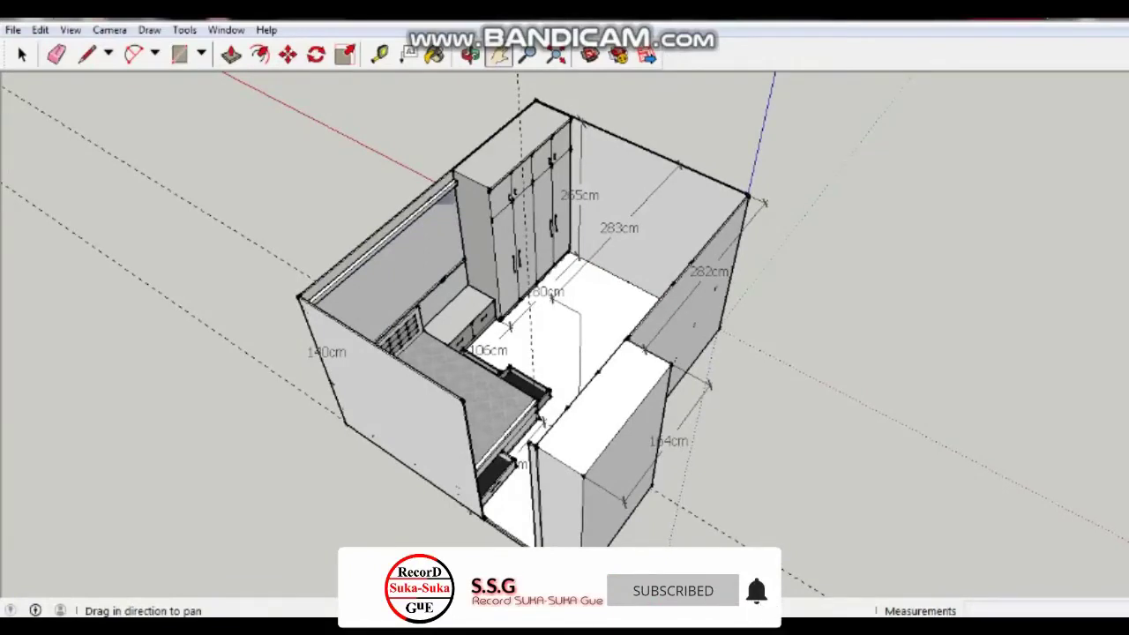